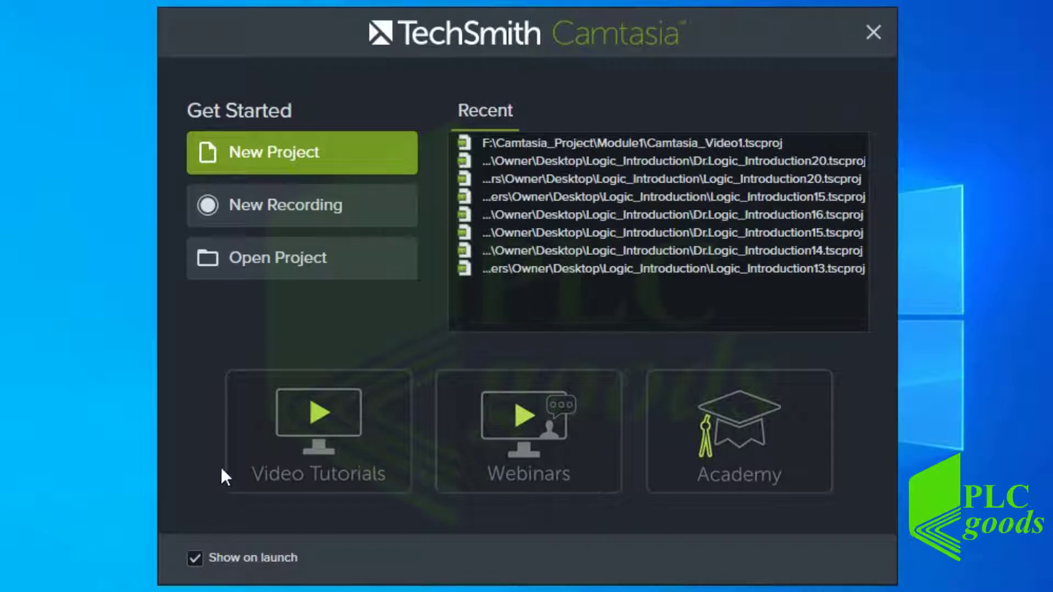
Create a new project and import fig1.jpg and fig2.jpg from the Source folder into the Media Bin.
{"action": "left_click", "coordinate": [289, 147]}
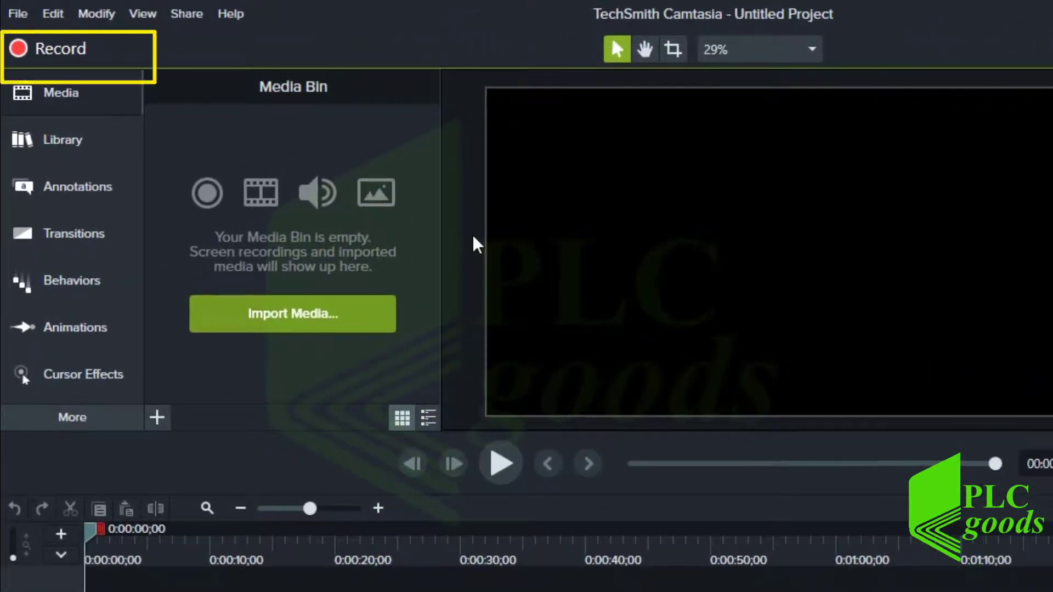
{"action": "left_click", "coordinate": [291, 320]}
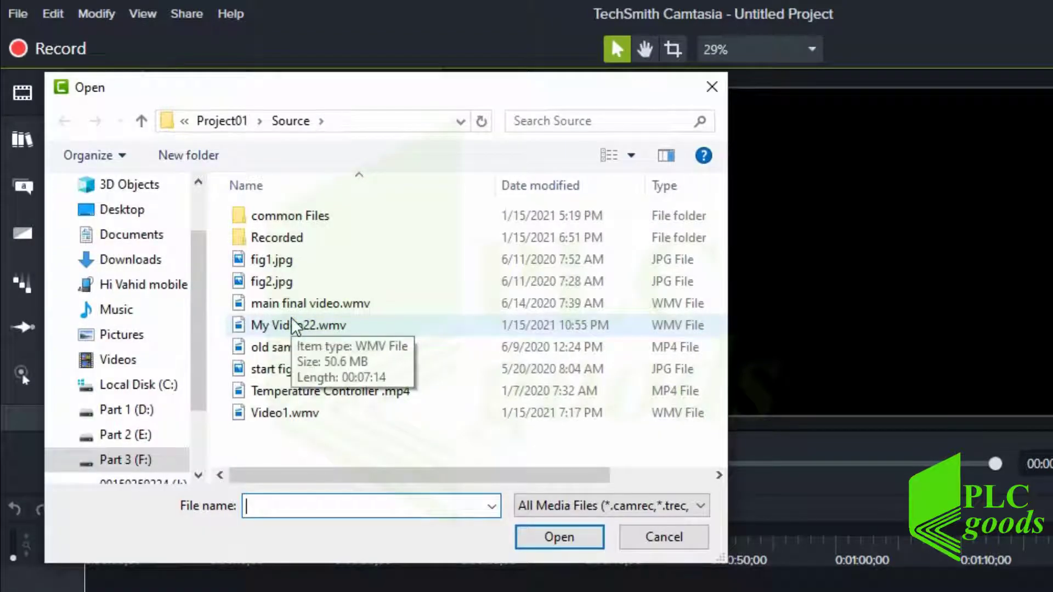
{"action": "left_click", "coordinate": [284, 262]}
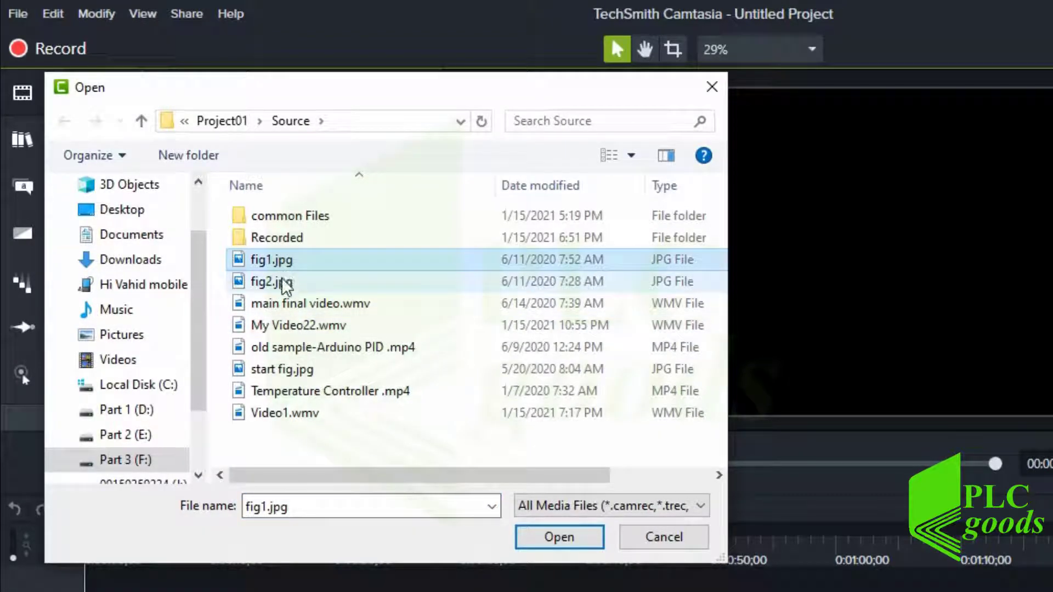
{"action": "left_click", "coordinate": [275, 282], "text": "ctrl"}
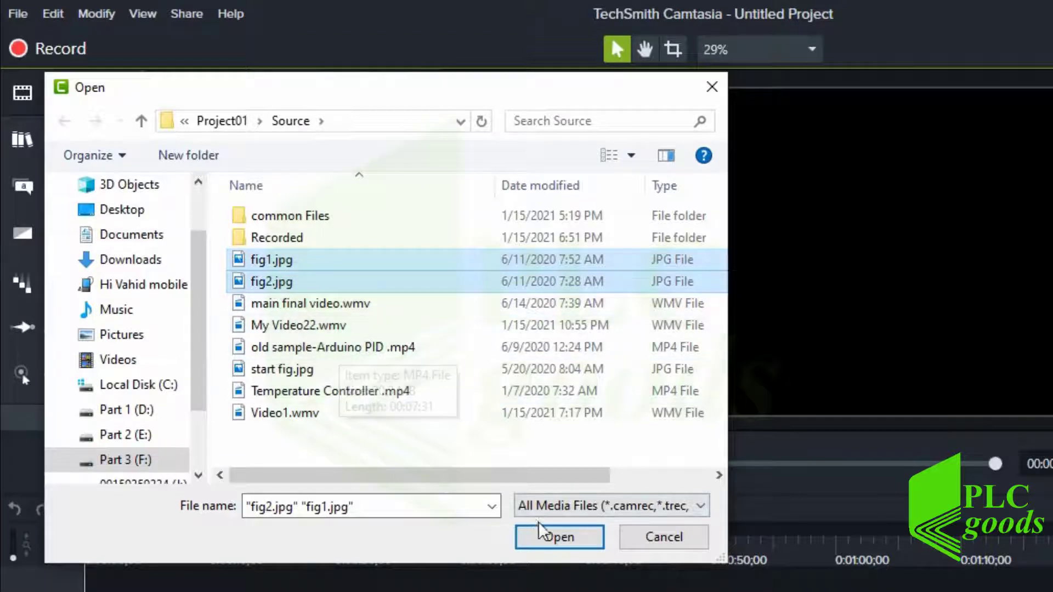
{"action": "left_click", "coordinate": [547, 536]}
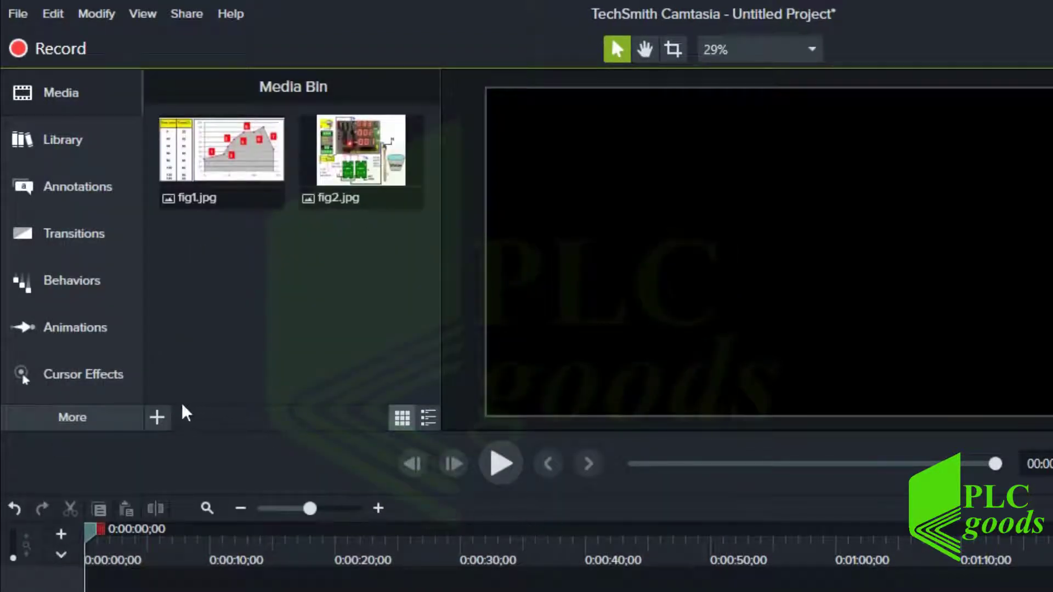
Import My Video22.wmv from the Source folder into the Media Bin.
{"action": "left_click", "coordinate": [156, 418]}
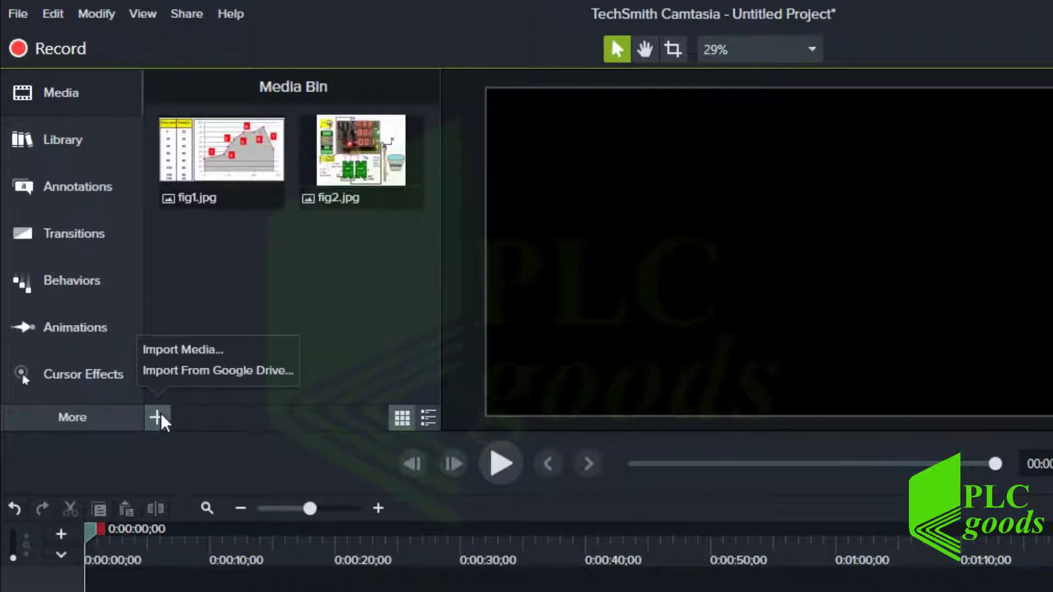
{"action": "left_click", "coordinate": [176, 350]}
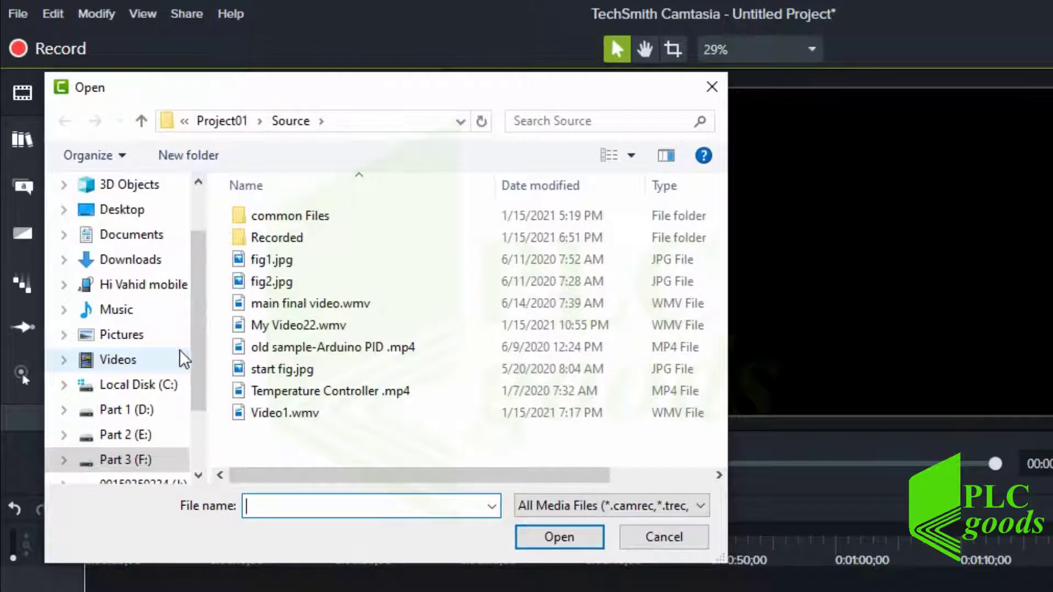
{"action": "left_click", "coordinate": [277, 329]}
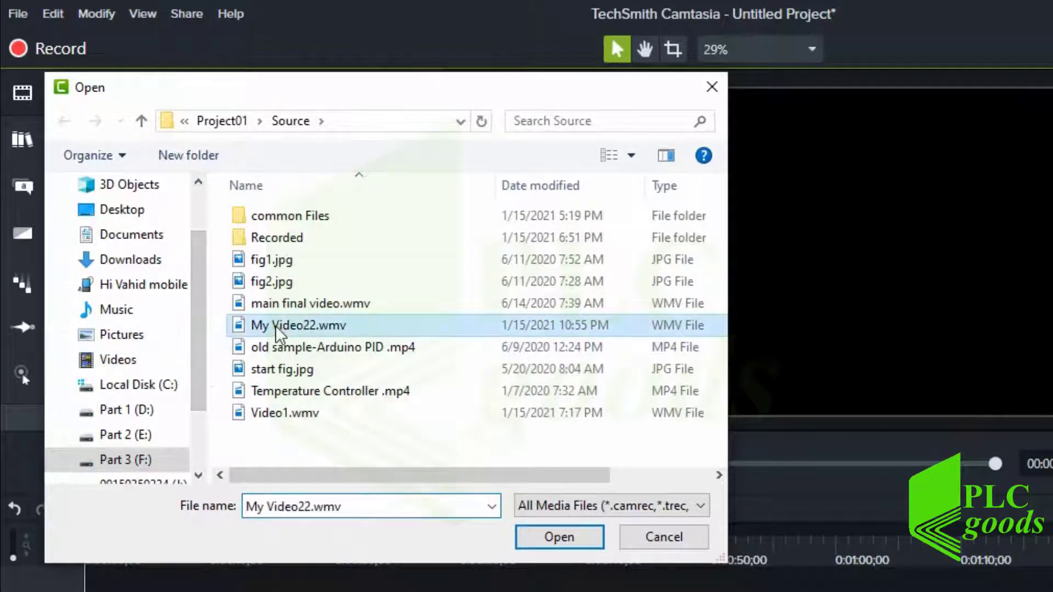
{"action": "left_click", "coordinate": [551, 538]}
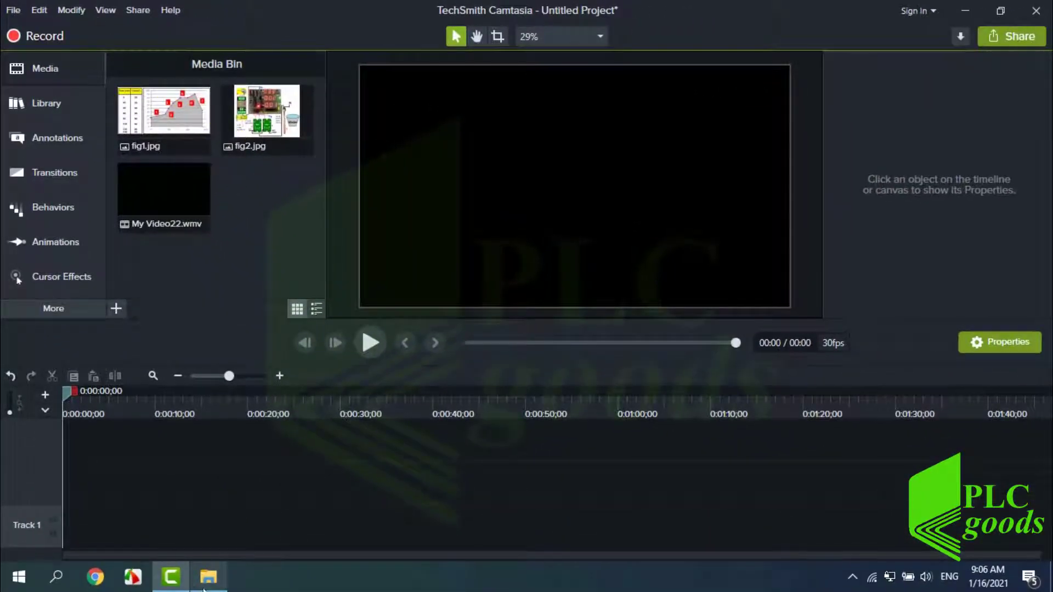
Switch to File Explorer and add all files from Project01's Source\common Files folder to the Camtasia Media Bin.
{"action": "left_click", "coordinate": [208, 577]}
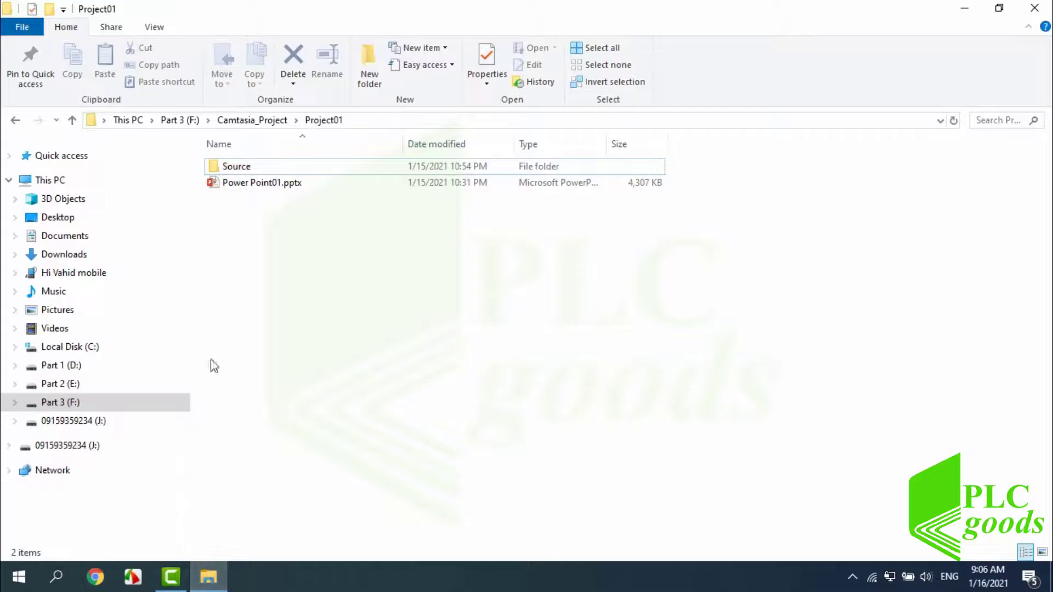
{"action": "double_click", "coordinate": [230, 169]}
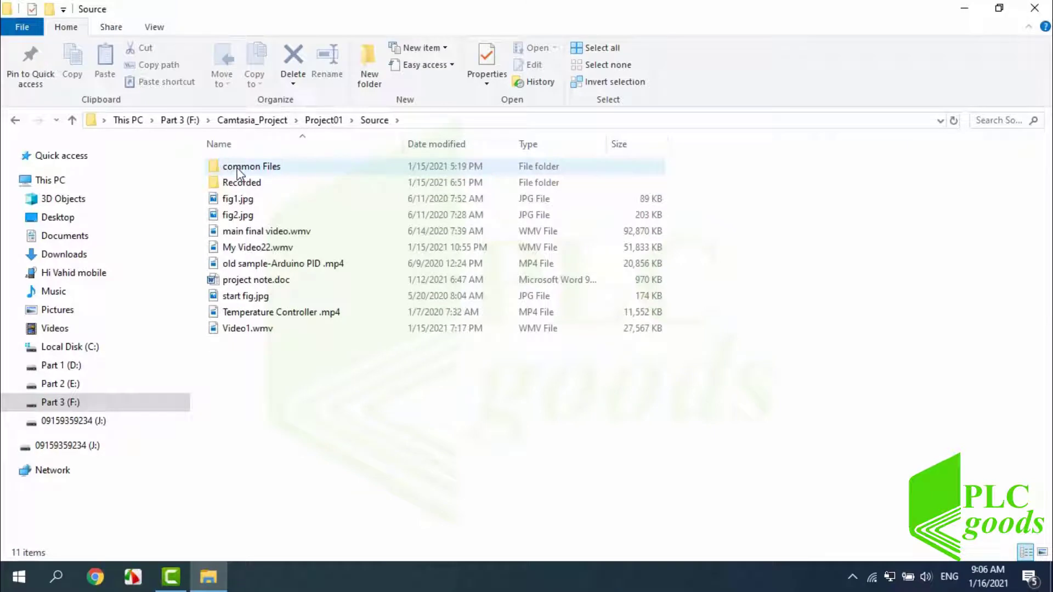
{"action": "double_click", "coordinate": [237, 170]}
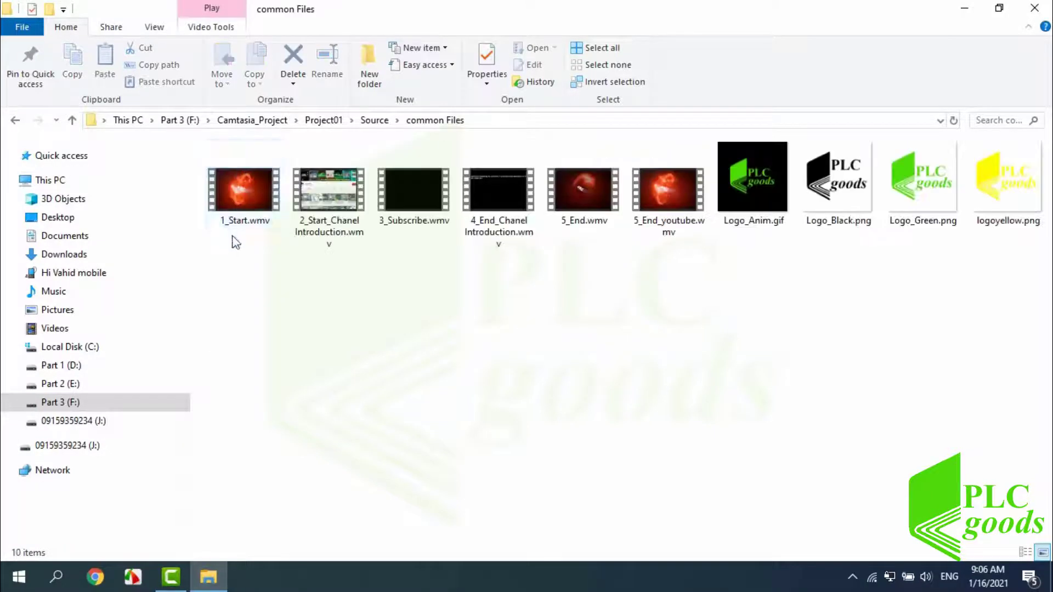
{"action": "left_click_drag", "start_coordinate": [233, 247], "coordinate": [1010, 146]}
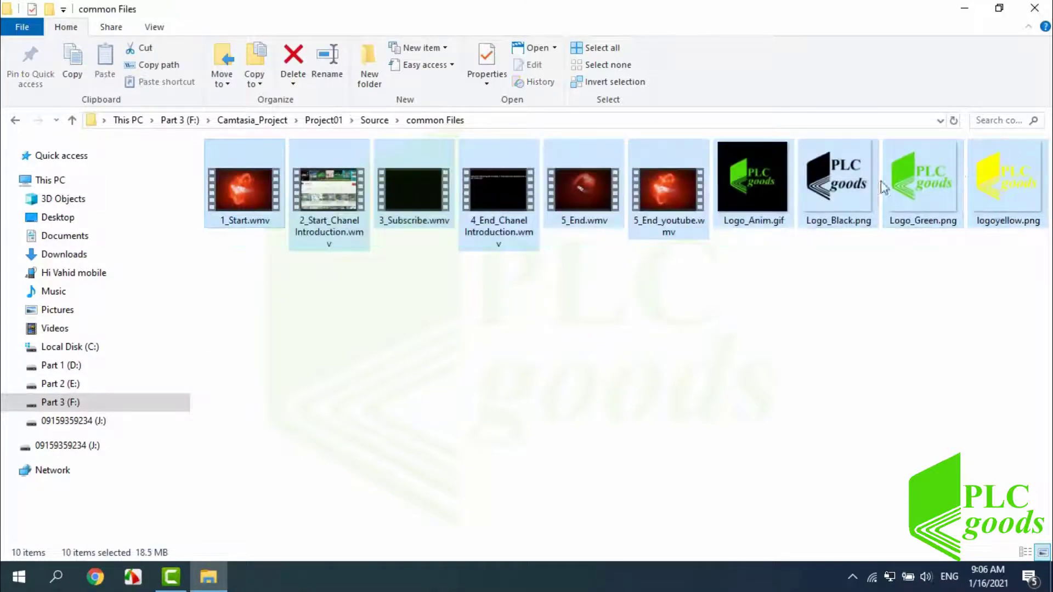
{"action": "mouse_move", "coordinate": [674, 219]}
{"action": "left_mouse_down"}
{"action": "mouse_move", "coordinate": [296, 489]}
{"action": "mouse_move", "coordinate": [219, 509]}
{"action": "mouse_move", "coordinate": [172, 578]}
{"action": "left_mouse_up"}
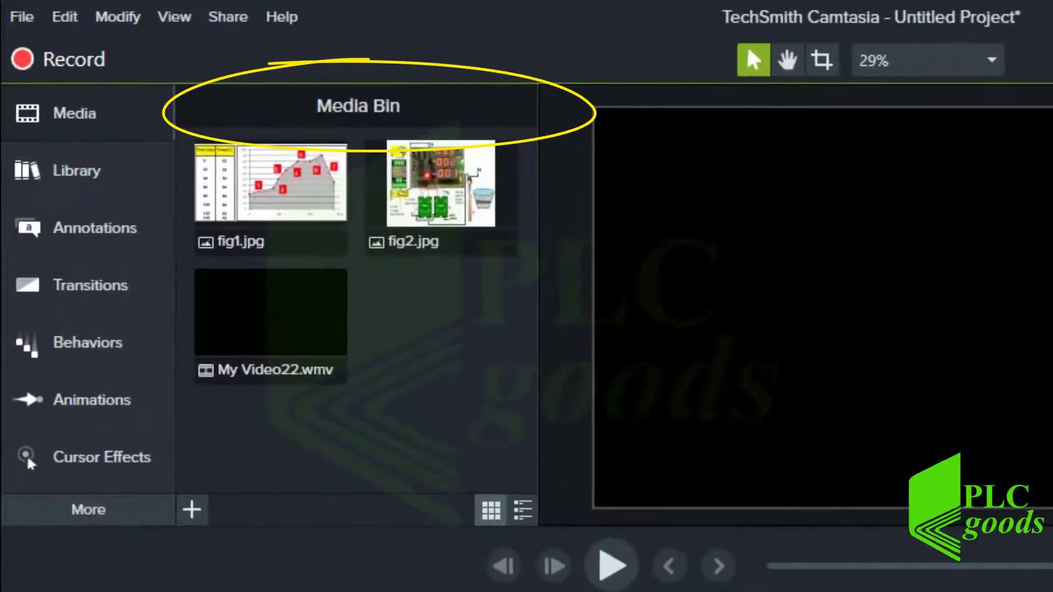
{"action": "left_click_drag", "start_coordinate": [384, 590], "coordinate": [396, 406]}
Look through the Media, Library, Annotations and Transitions collections, including the annotation arrows and shapes.
{"action": "left_click", "coordinate": [90, 132]}
{"action": "left_click", "coordinate": [90, 132]}
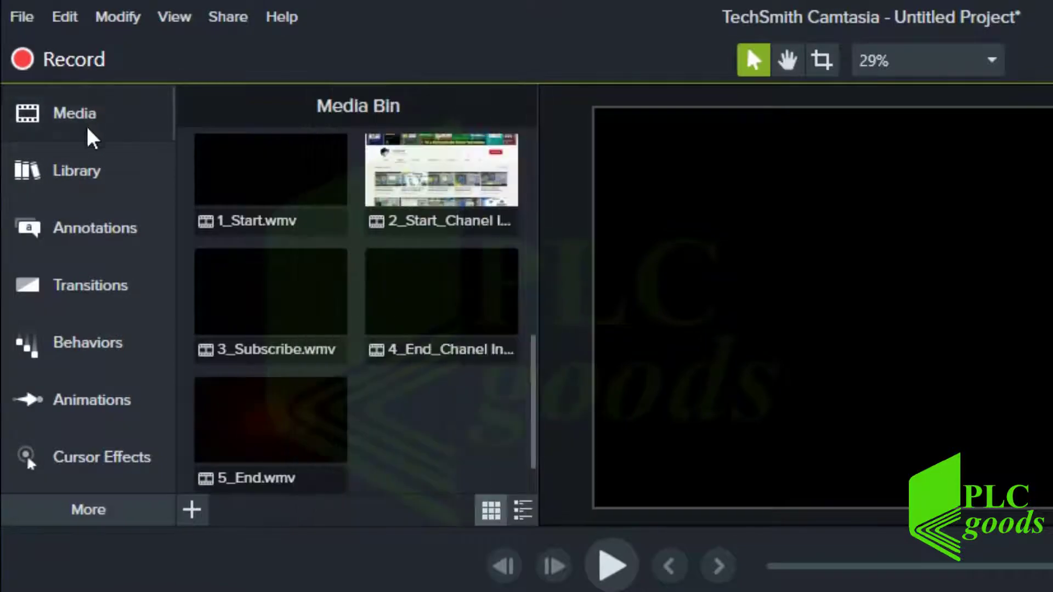
{"action": "left_click", "coordinate": [80, 179]}
{"action": "left_click", "coordinate": [77, 181]}
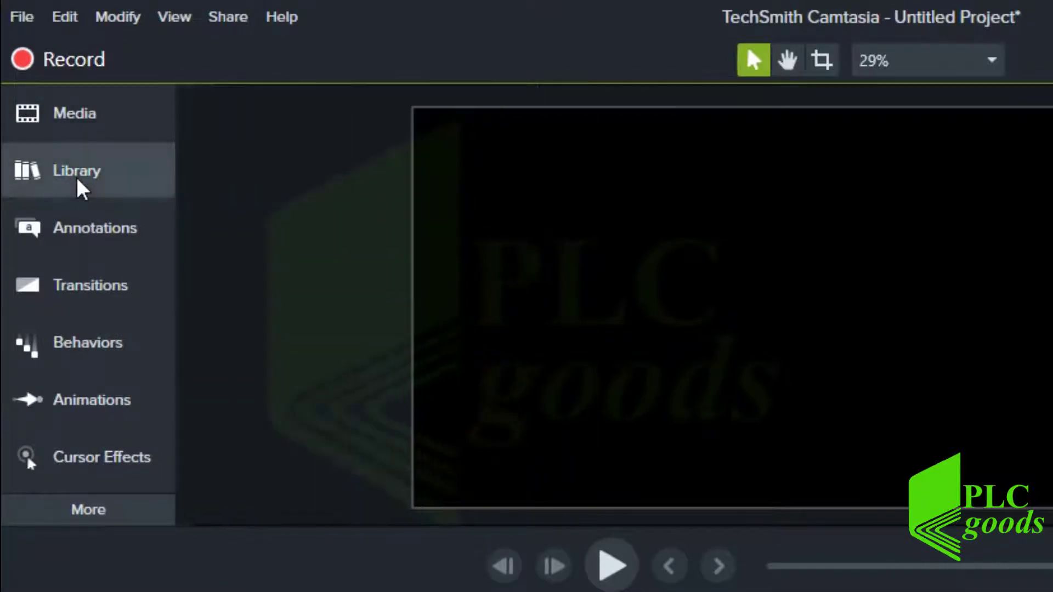
{"action": "left_click", "coordinate": [81, 231]}
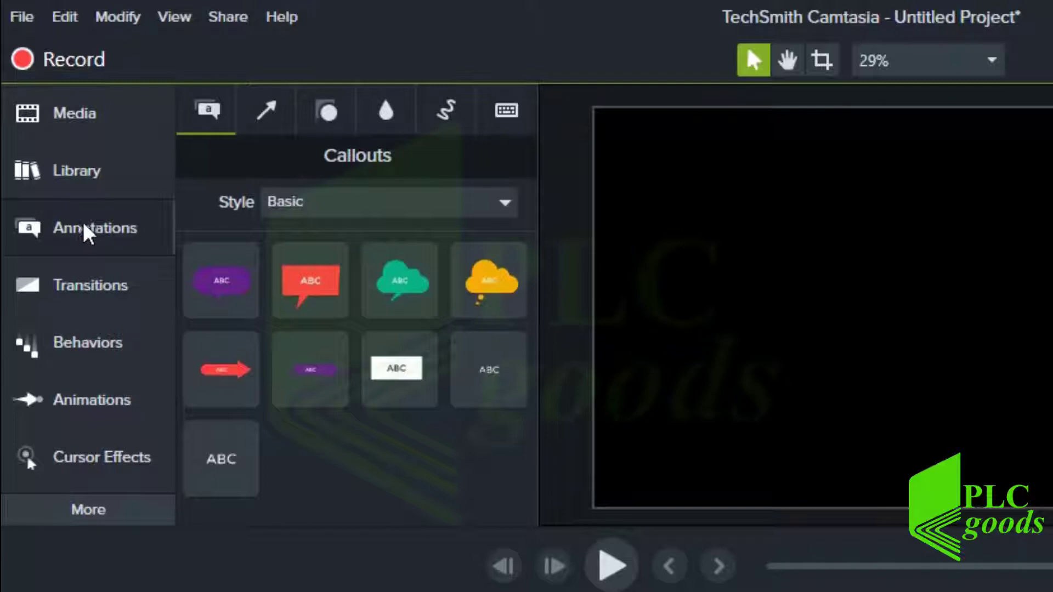
{"action": "left_click", "coordinate": [269, 118]}
{"action": "left_click", "coordinate": [329, 126]}
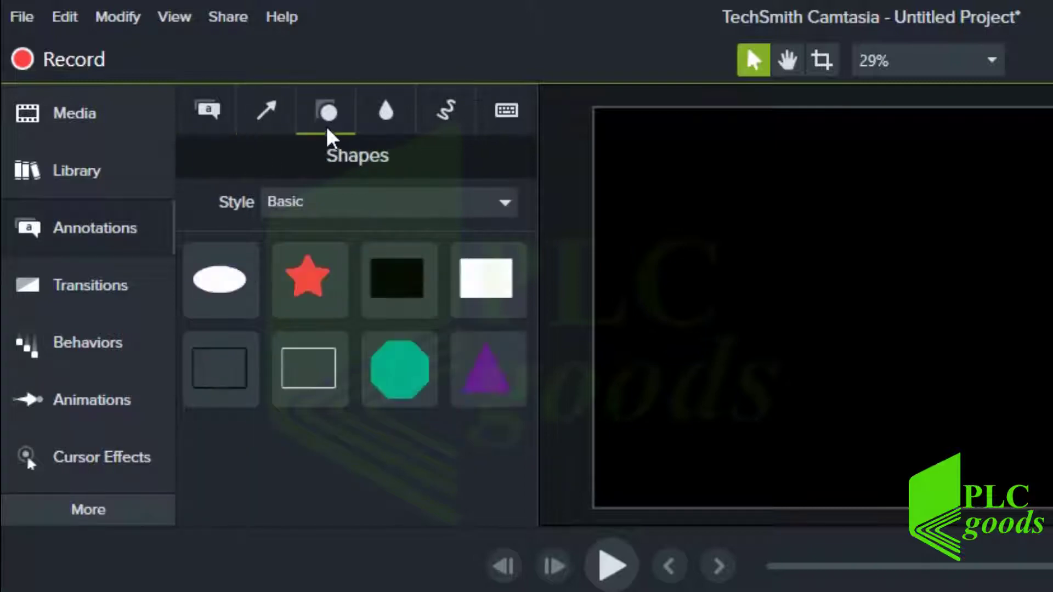
{"action": "left_click", "coordinate": [62, 279]}
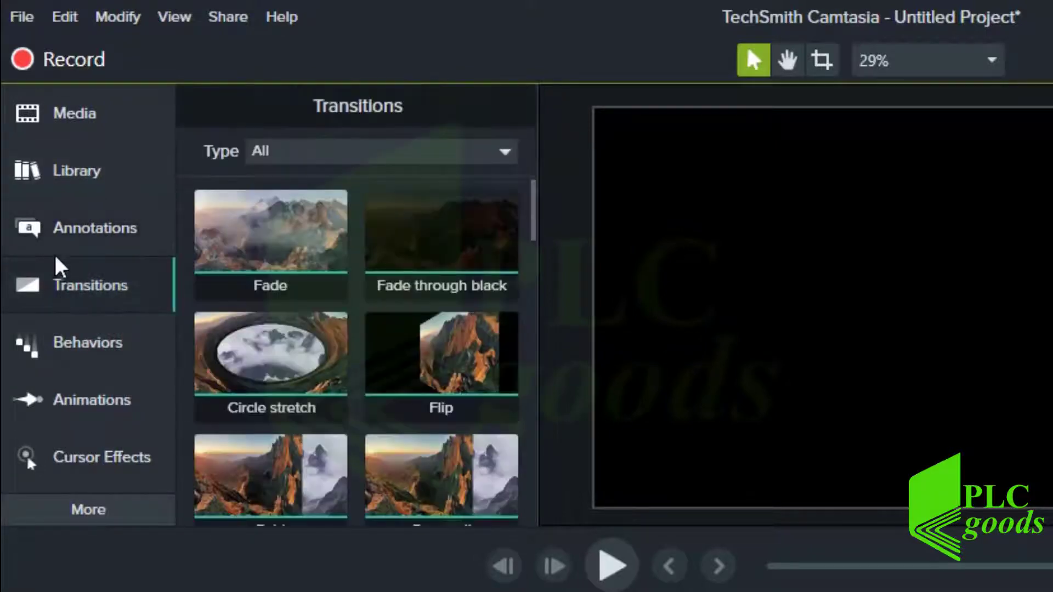
Place 1_Start.wmv from the Media Bin at the beginning of Track 1 and move the playhead along the clip.
{"action": "left_click", "coordinate": [82, 132]}
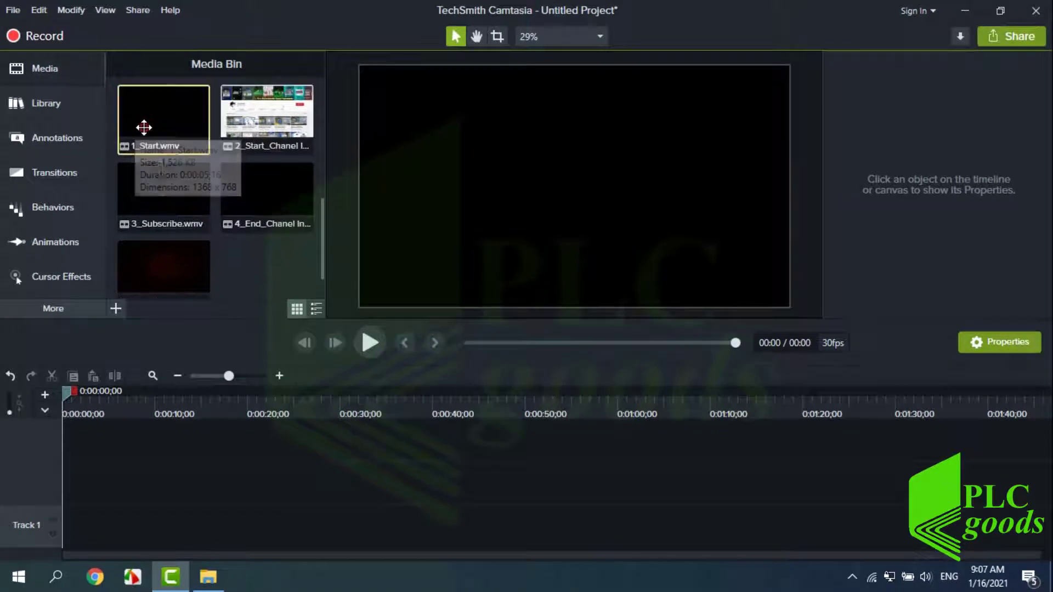
{"action": "left_click_drag", "start_coordinate": [146, 127], "coordinate": [62, 548]}
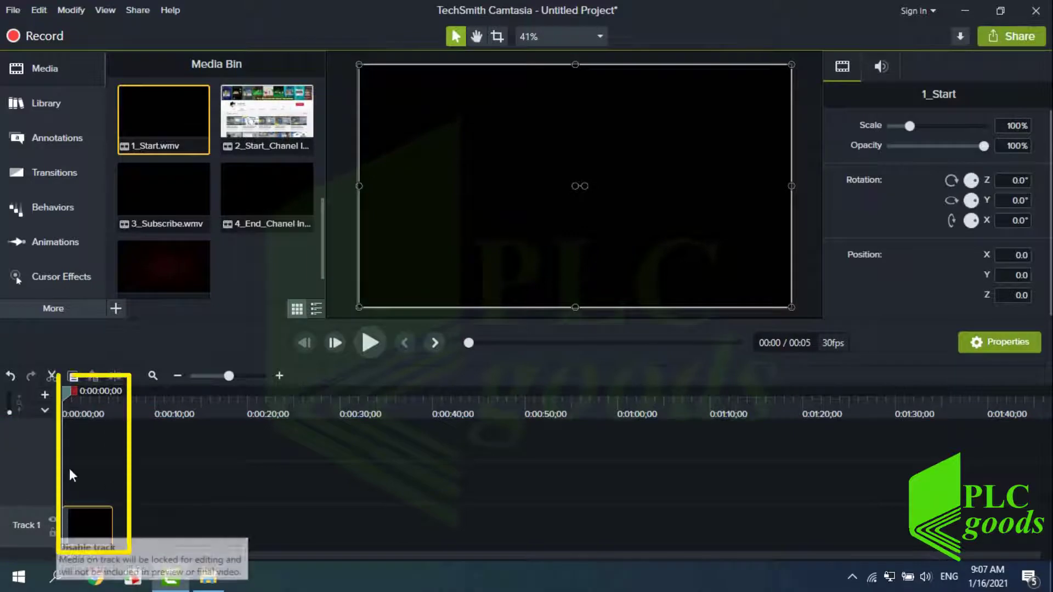
{"action": "left_click_drag", "start_coordinate": [66, 393], "coordinate": [114, 371]}
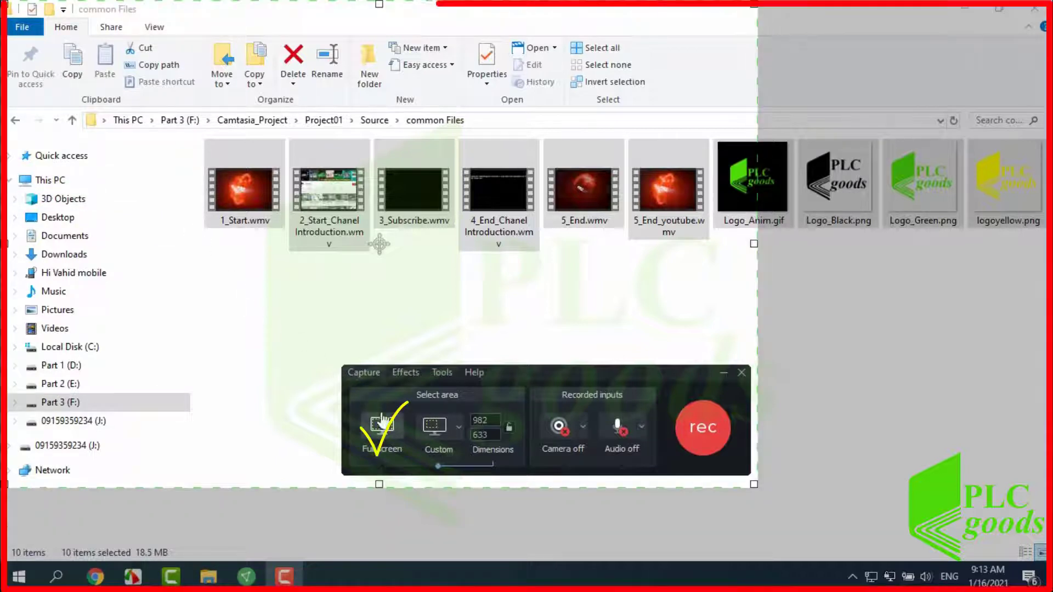
Set the recorder's capture area to the widescreen 720p HD (1280x720) preset.
{"action": "left_click", "coordinate": [390, 439]}
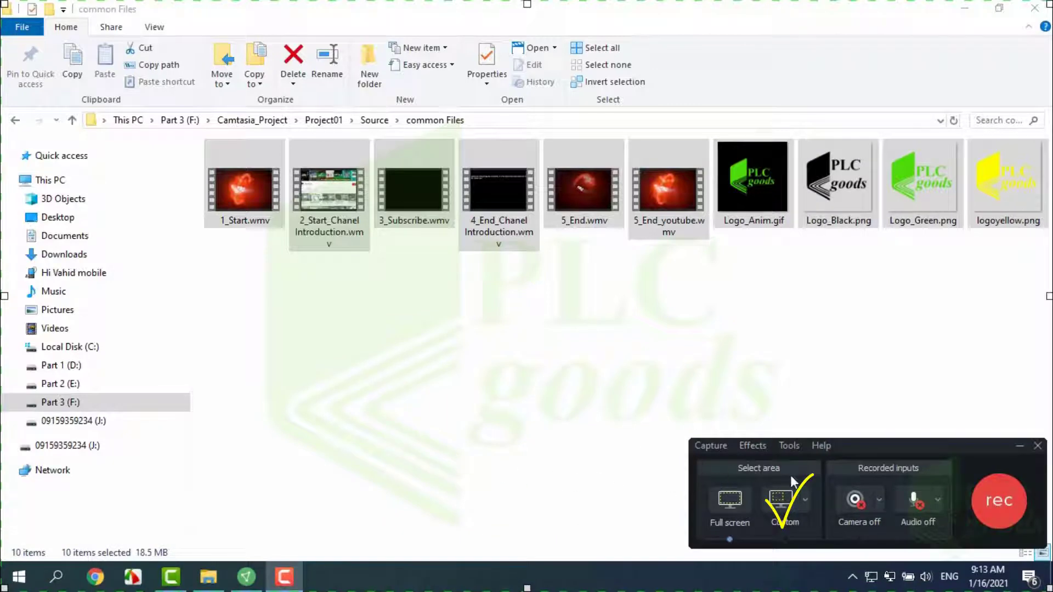
{"action": "left_click", "coordinate": [806, 506]}
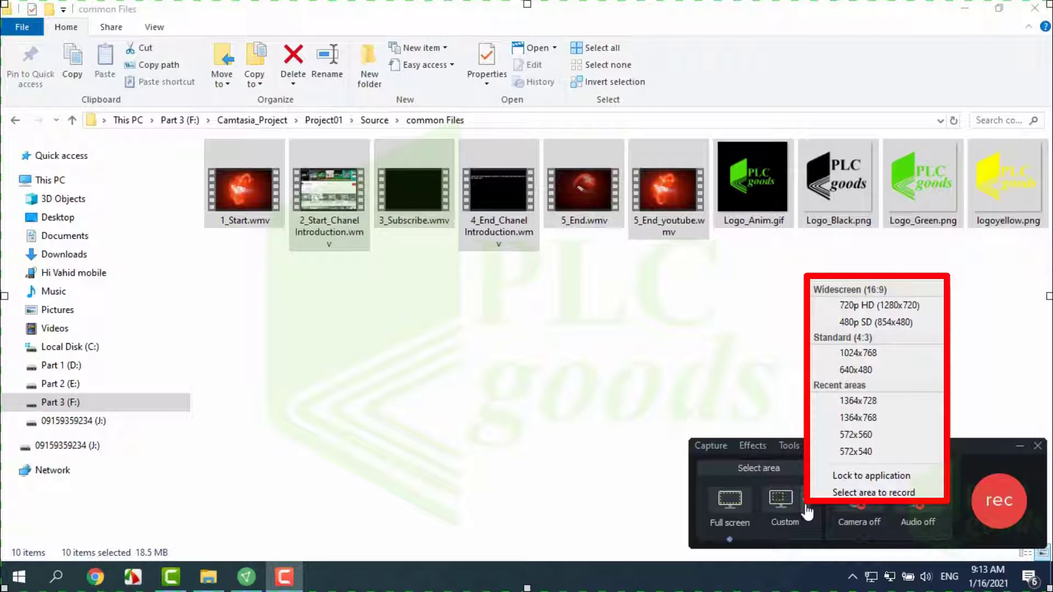
{"action": "left_click", "coordinate": [847, 308]}
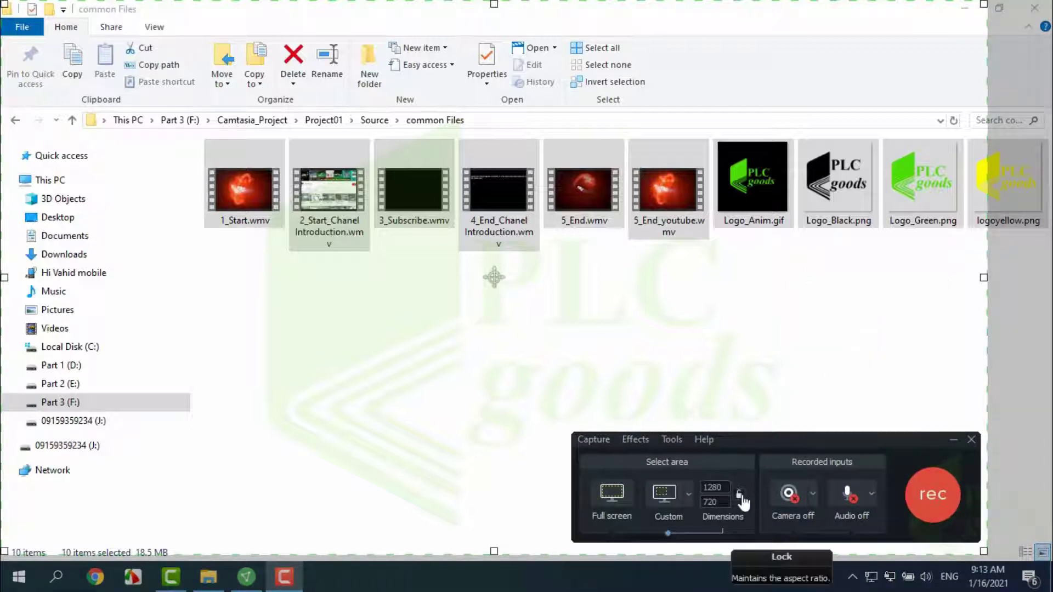
Resize the capture area to 1156x650 with the aspect ratio locked, and to 1169x592 with it unlocked.
{"action": "left_click", "coordinate": [739, 494]}
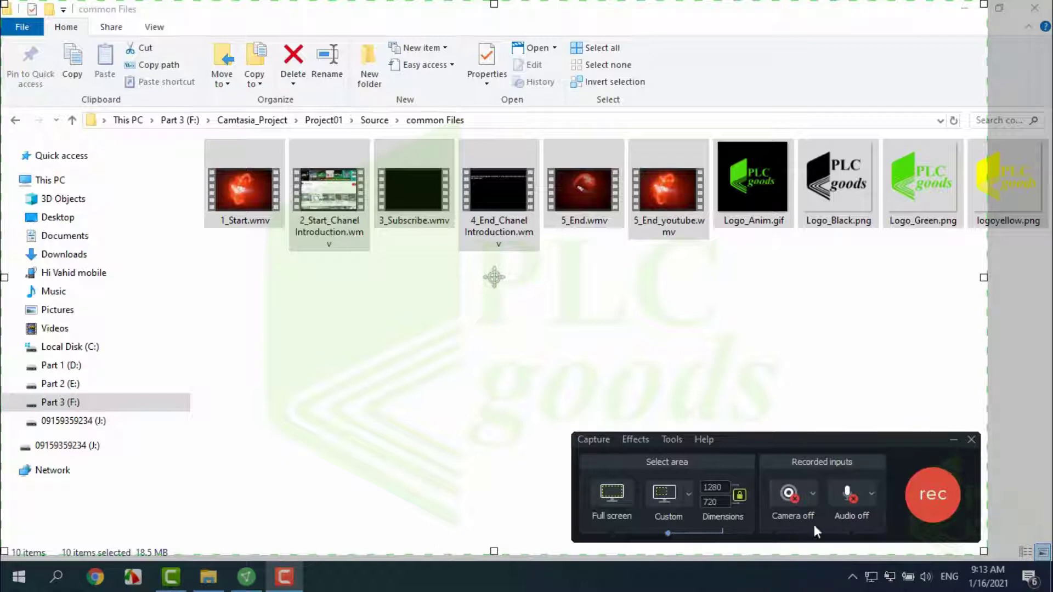
{"action": "left_click_drag", "start_coordinate": [978, 552], "coordinate": [886, 498]}
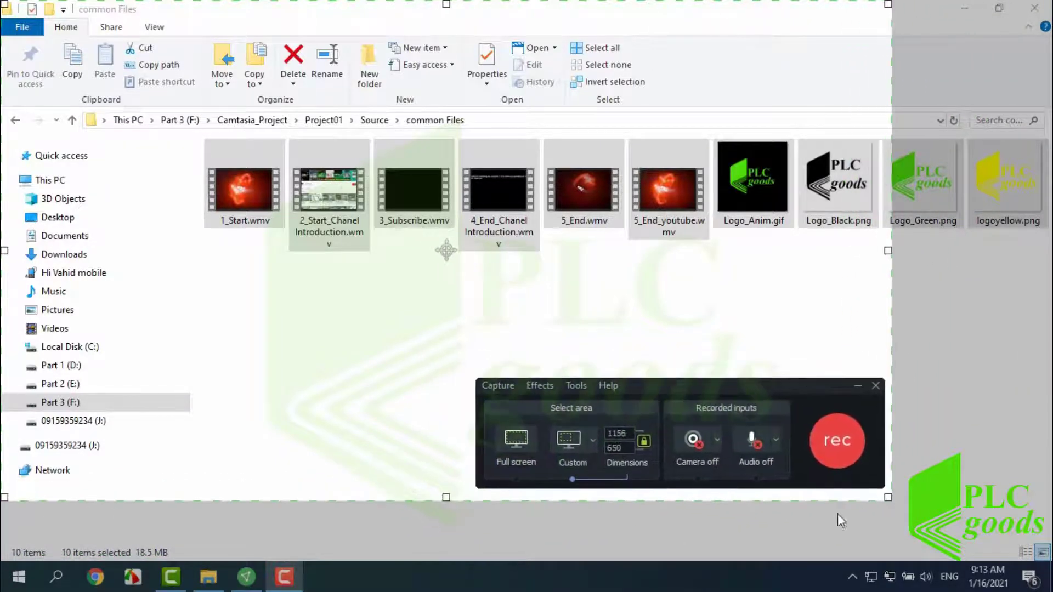
{"action": "left_click", "coordinate": [646, 445]}
{"action": "left_click_drag", "start_coordinate": [889, 498], "coordinate": [896, 453]}
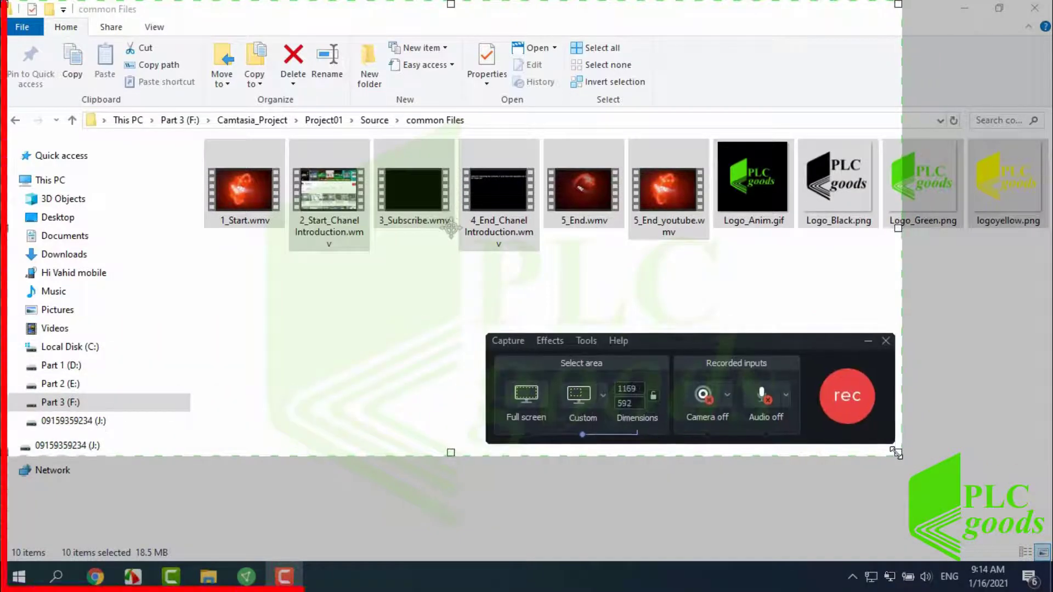
Set the capture area to full screen and turn on the camera input for recording.
{"action": "left_click", "coordinate": [526, 395]}
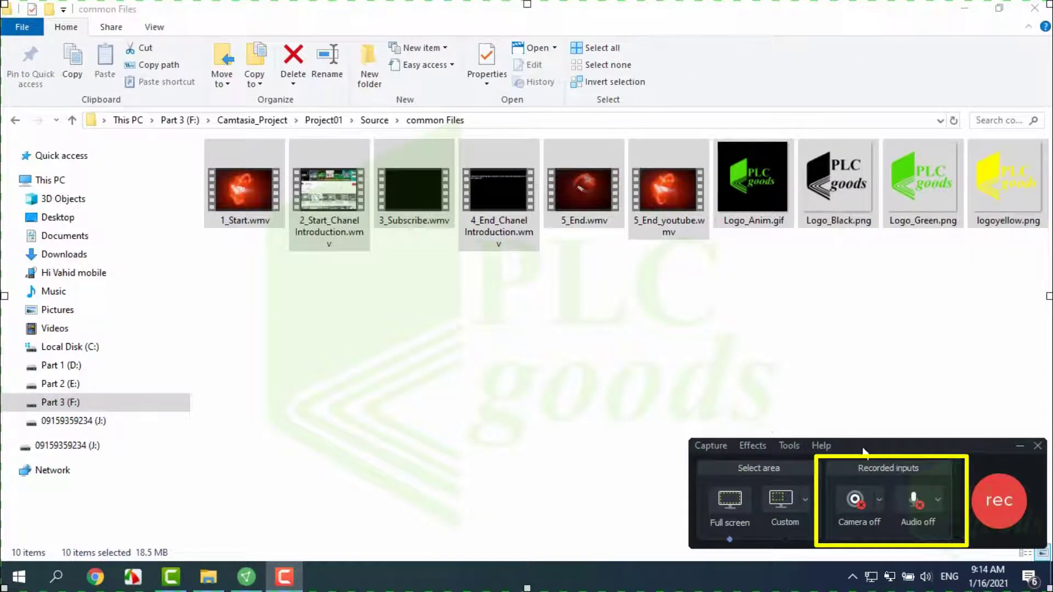
{"action": "left_click_drag", "start_coordinate": [861, 451], "coordinate": [531, 403]}
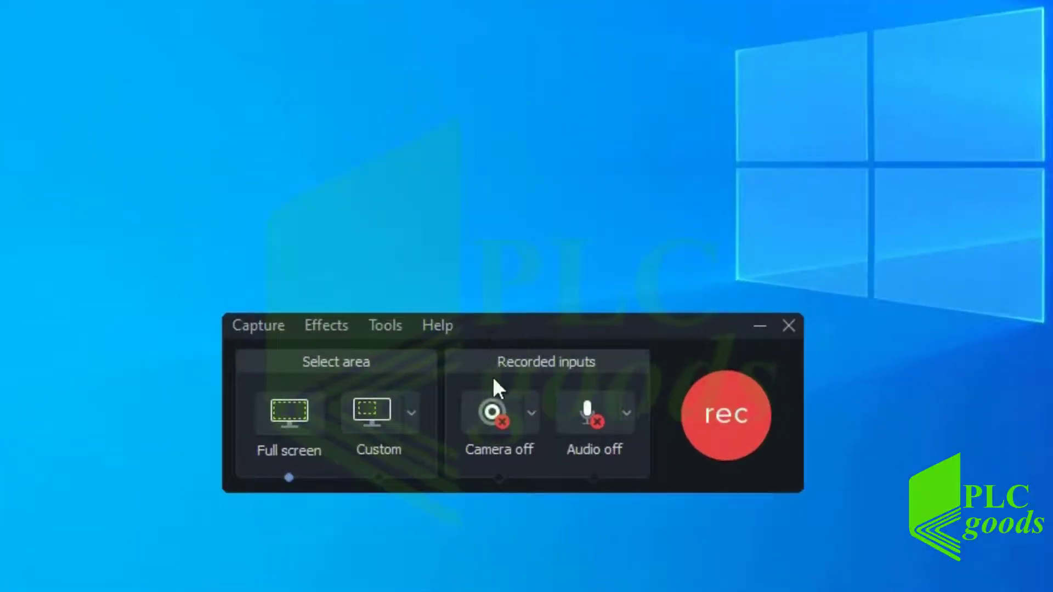
{"action": "left_click", "coordinate": [496, 414]}
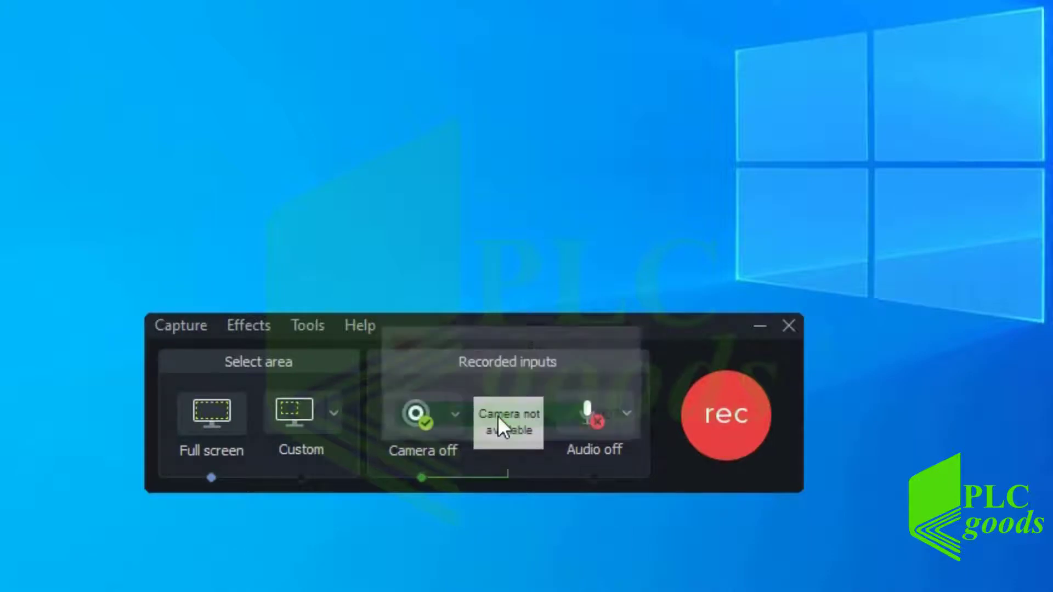
{"action": "mouse_move", "coordinate": [508, 433]}
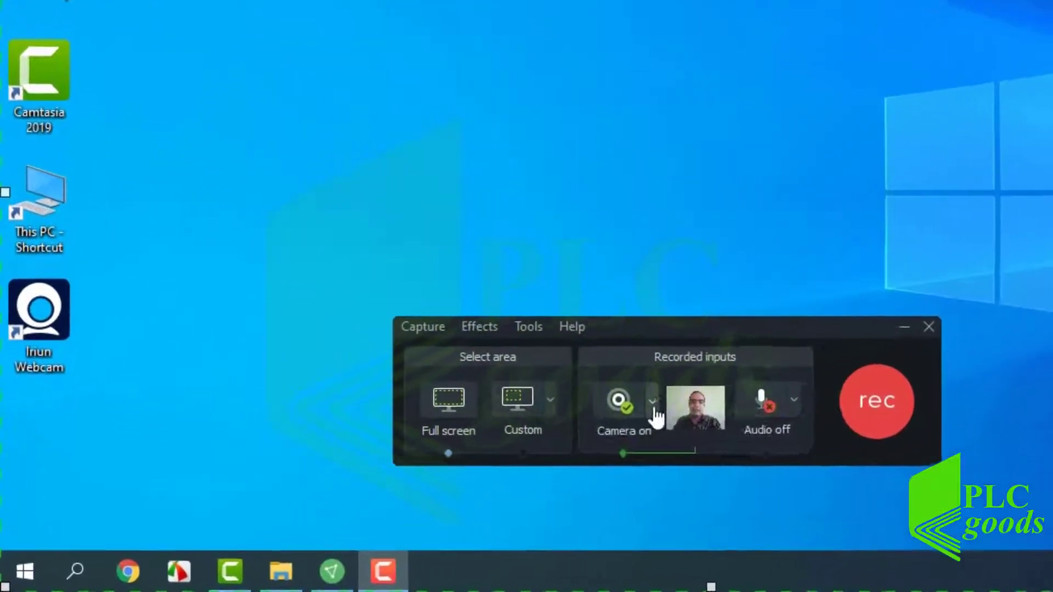
Choose Iriun Webcam as the recorder's camera source and launch the Iriun Webcam desktop application.
{"action": "left_click", "coordinate": [483, 450]}
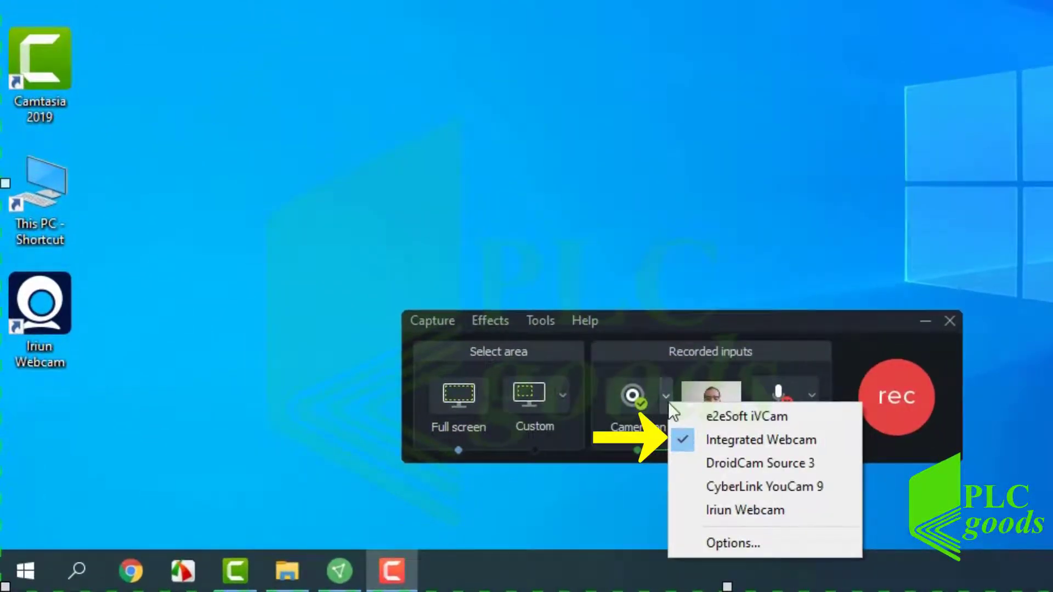
{"action": "left_click", "coordinate": [729, 511]}
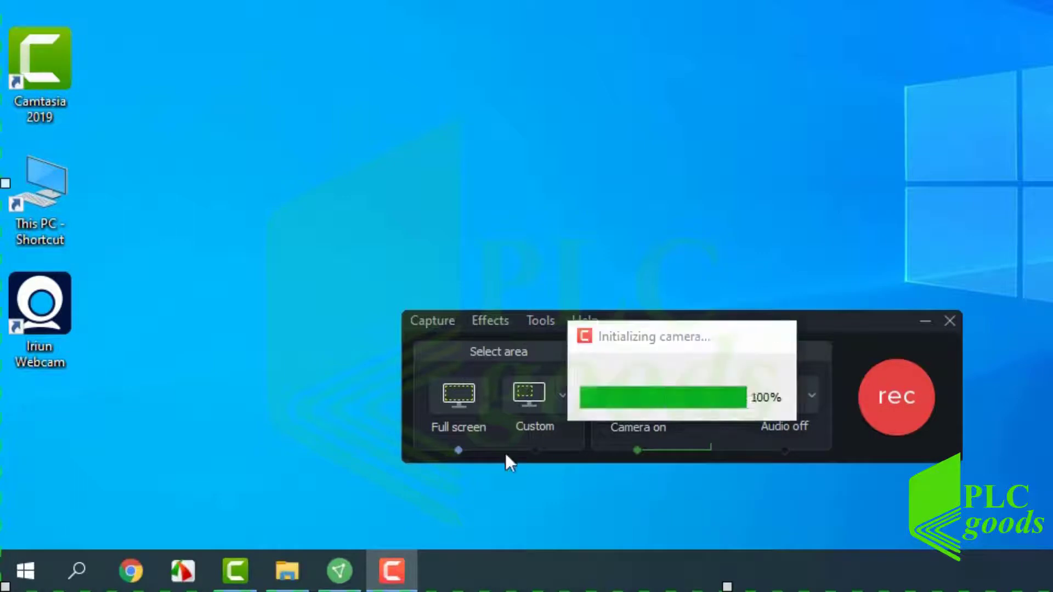
{"action": "double_click", "coordinate": [34, 305]}
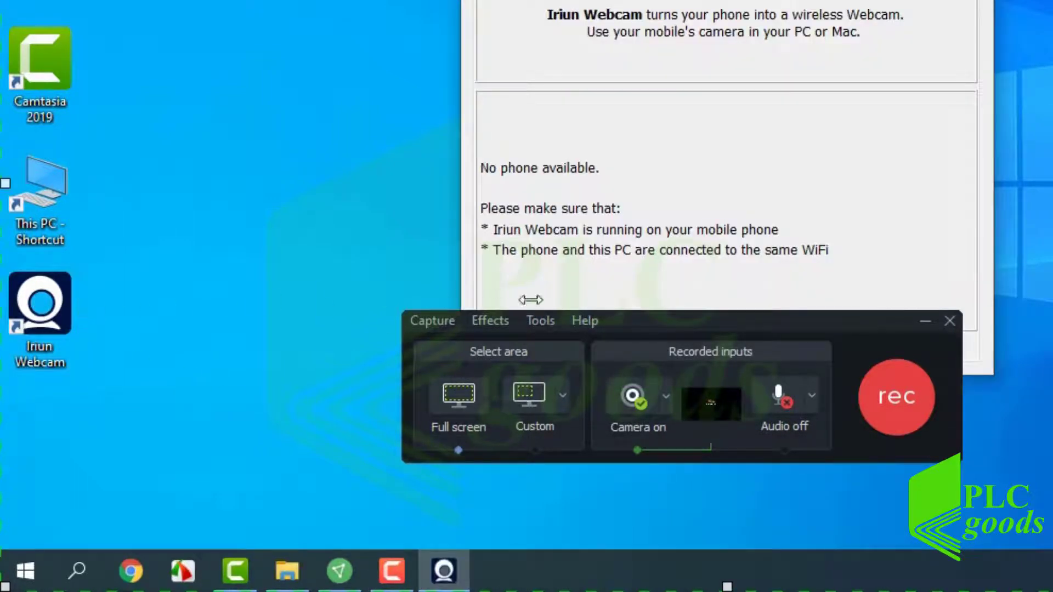
Switch the recorder's camera source to Integrated Webcam.
{"action": "left_click_drag", "start_coordinate": [642, 318], "coordinate": [662, 369]}
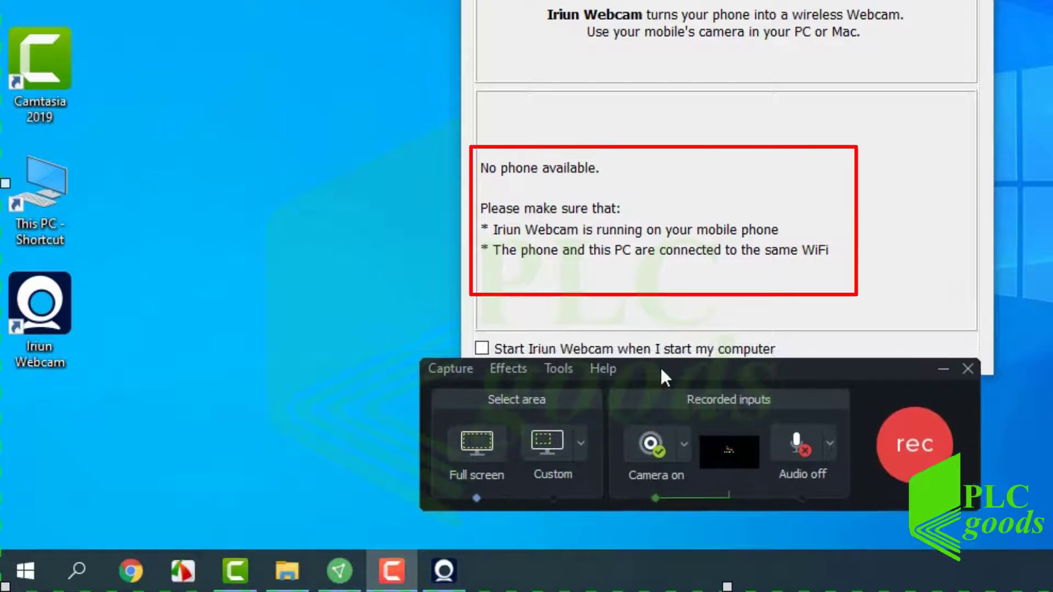
{"action": "left_click", "coordinate": [685, 446]}
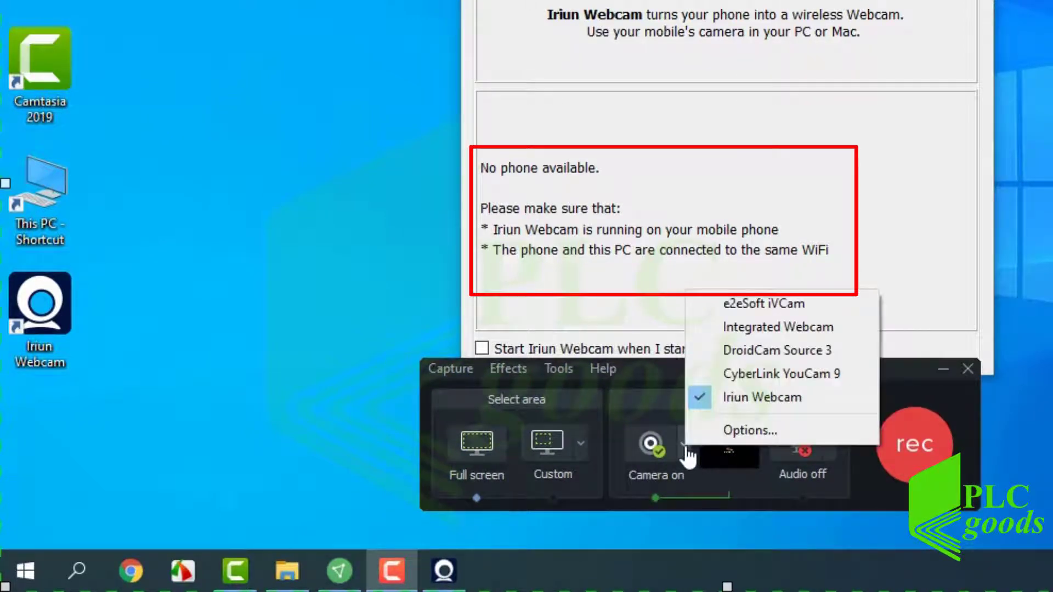
{"action": "left_click", "coordinate": [758, 326]}
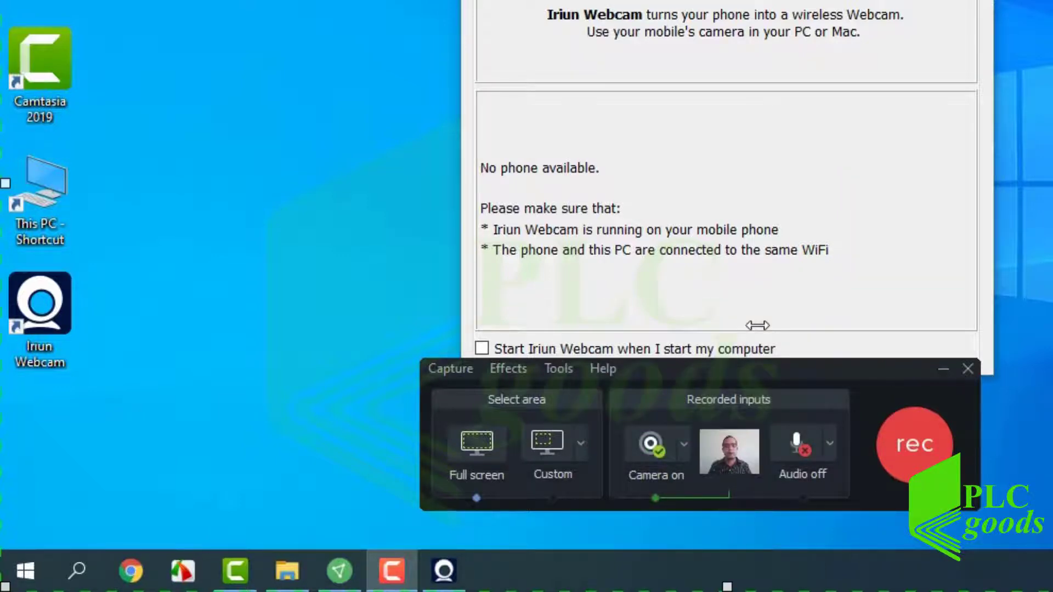
{"action": "mouse_move", "coordinate": [741, 467]}
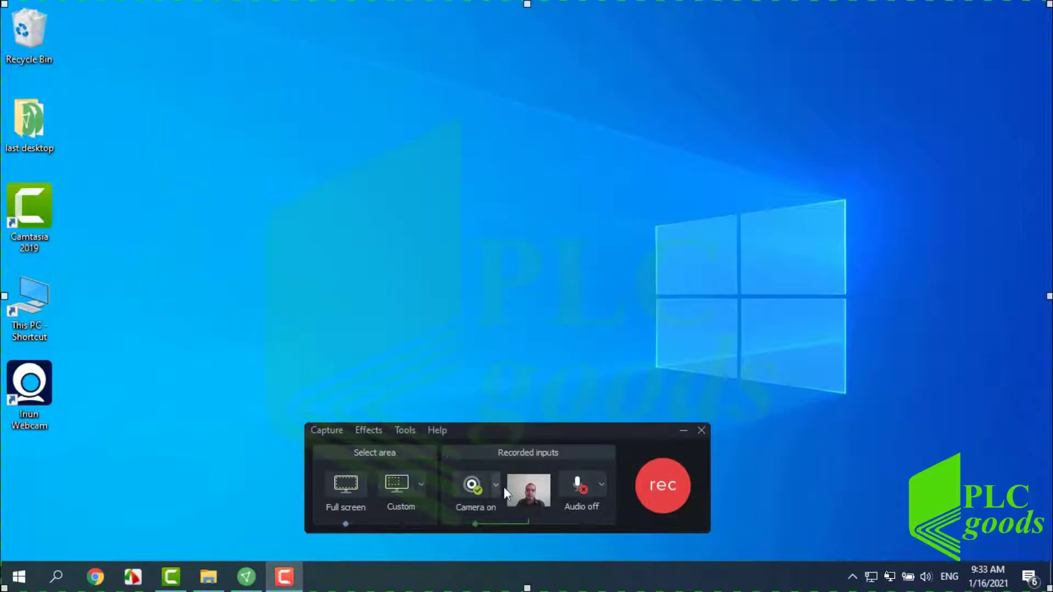
{"action": "left_click", "coordinate": [496, 485]}
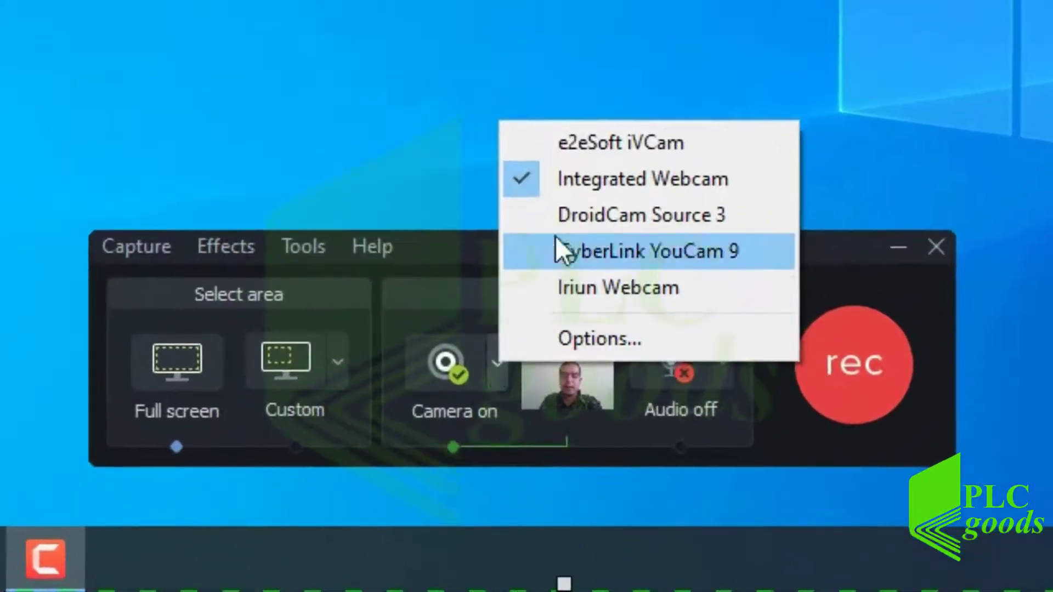
{"action": "left_click", "coordinate": [565, 98]}
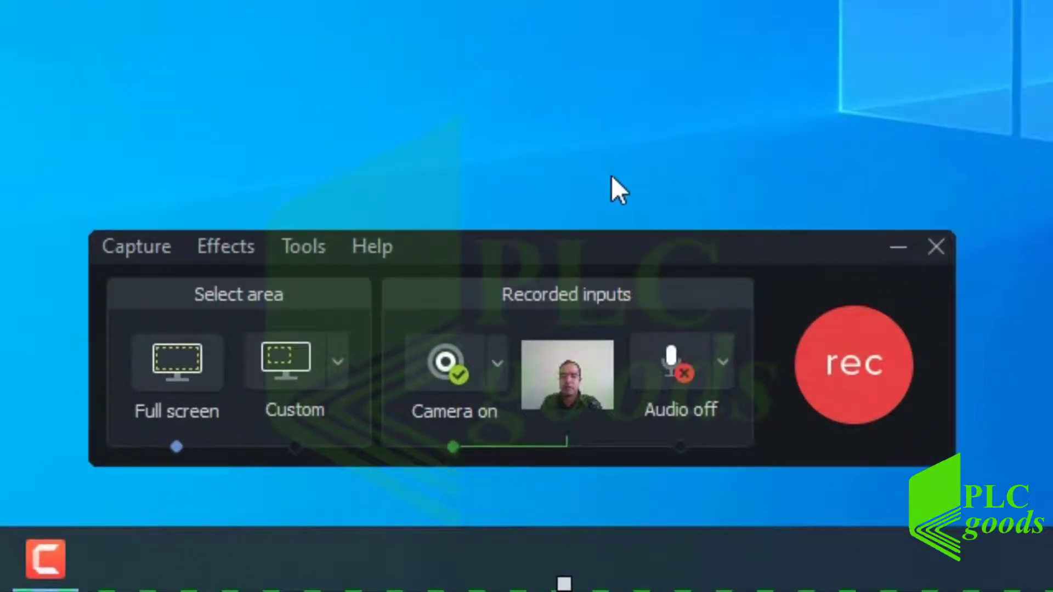
Turn on the recorder's audio input and enable recording of system audio alongside the Realtek microphone.
{"action": "left_click", "coordinate": [678, 370]}
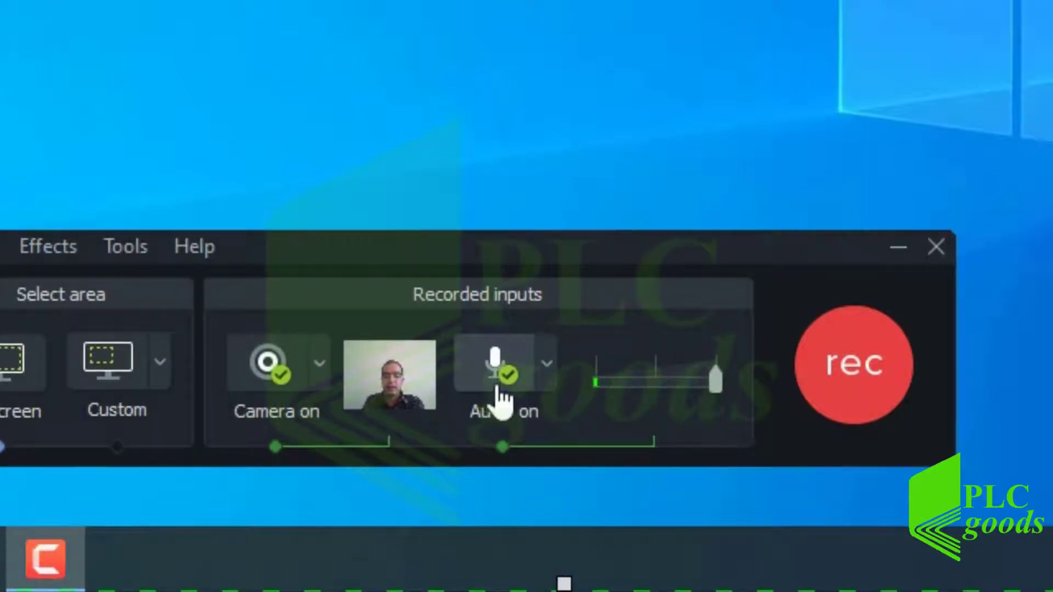
{"action": "left_click", "coordinate": [549, 364]}
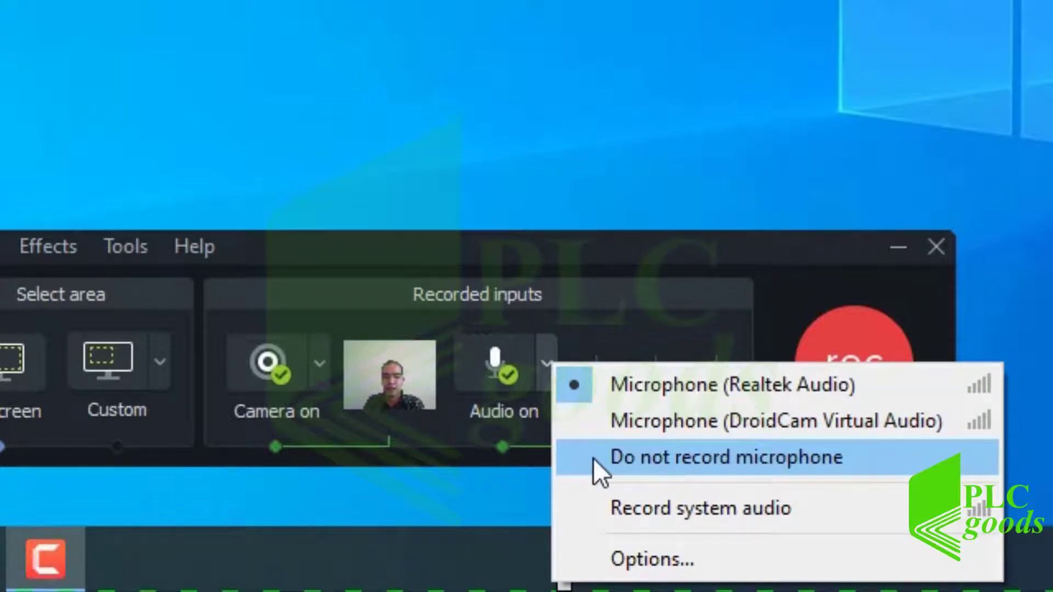
{"action": "left_click", "coordinate": [623, 513]}
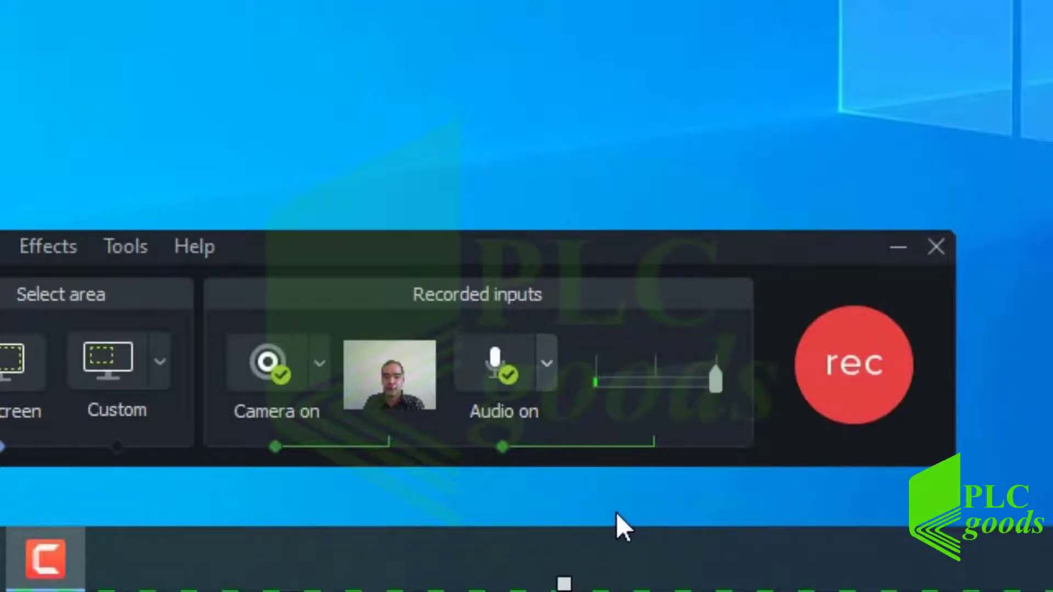
Set the capture frame rate to 30 and the microphone volume to maximum in the recorder's input options.
{"action": "left_click", "coordinate": [552, 369]}
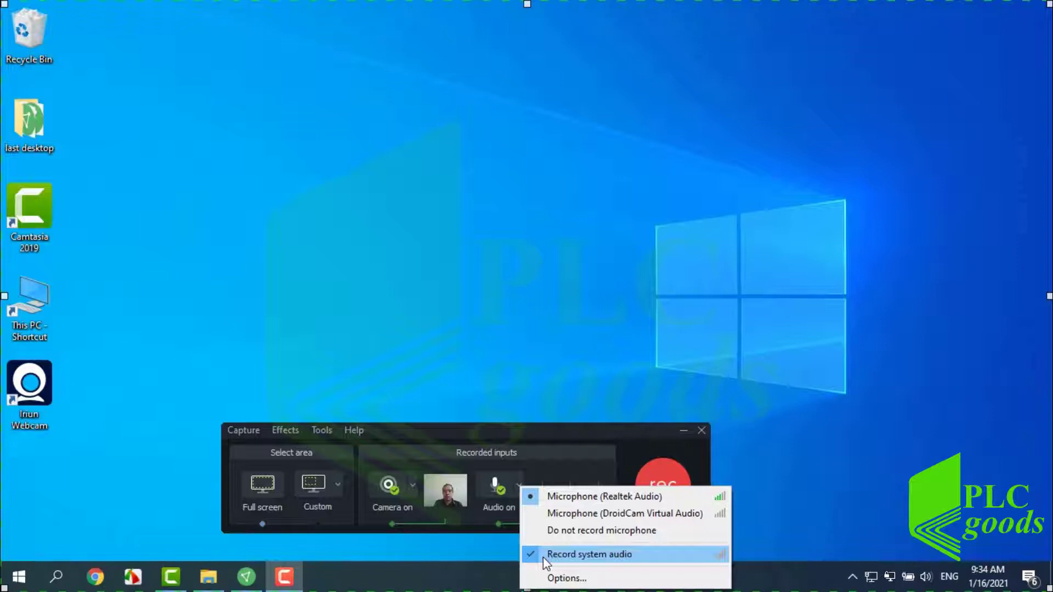
{"action": "left_click", "coordinate": [562, 577]}
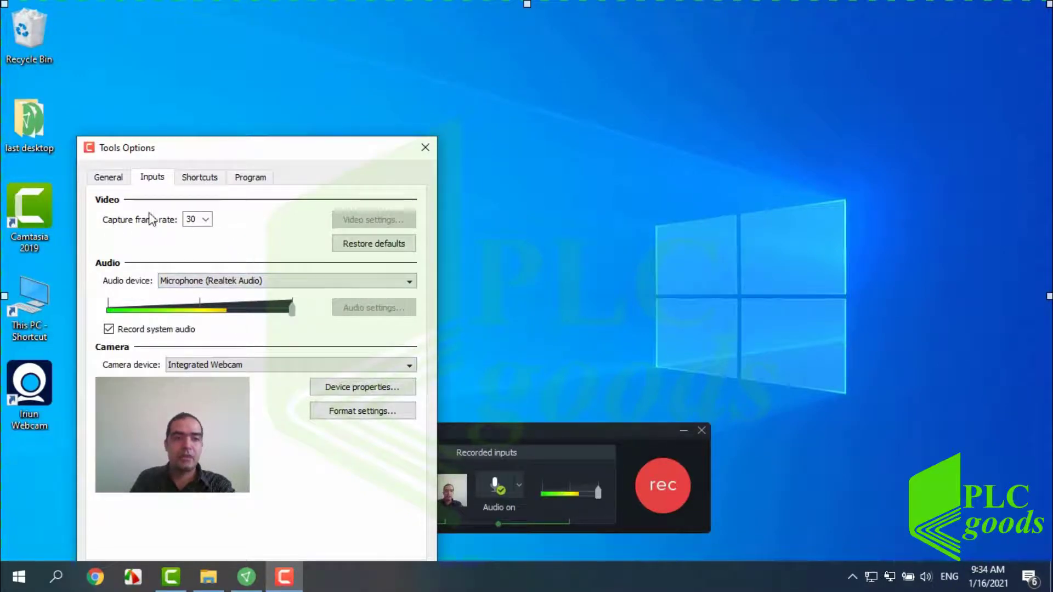
{"action": "left_click", "coordinate": [203, 218]}
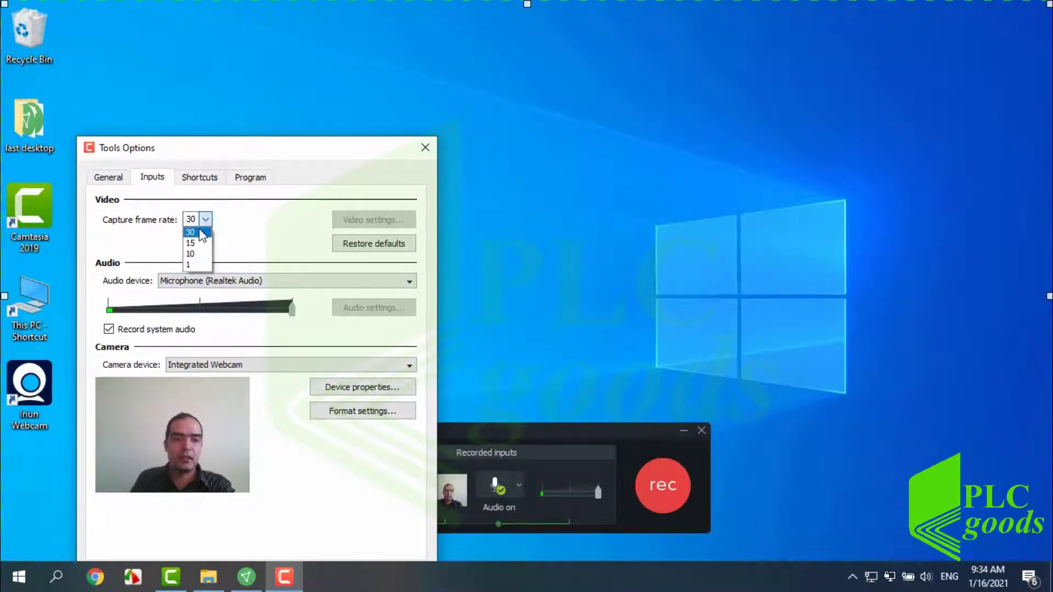
{"action": "left_click", "coordinate": [199, 233]}
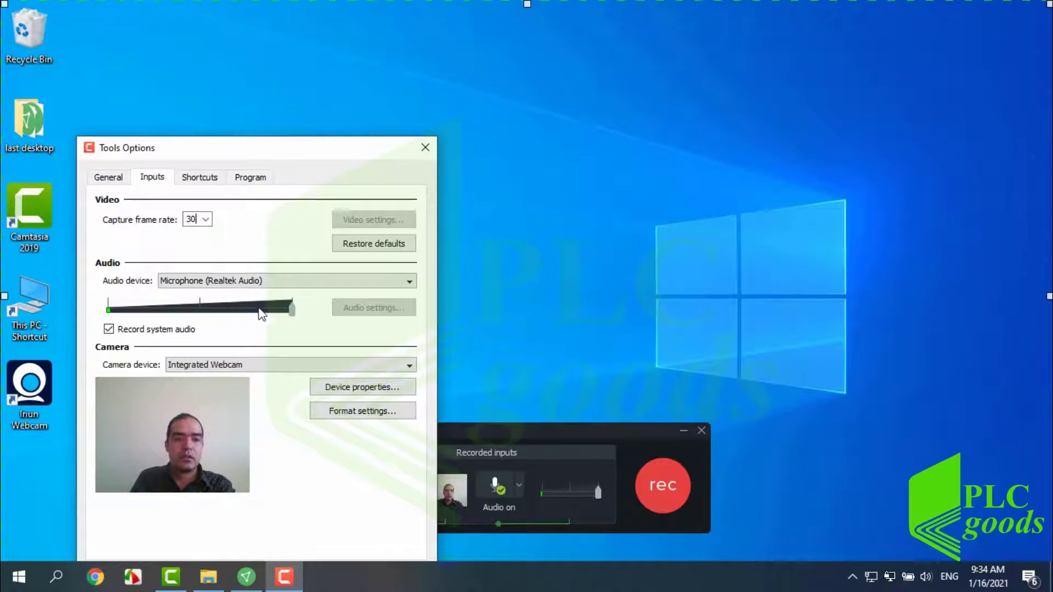
{"action": "left_click_drag", "start_coordinate": [286, 311], "coordinate": [313, 324]}
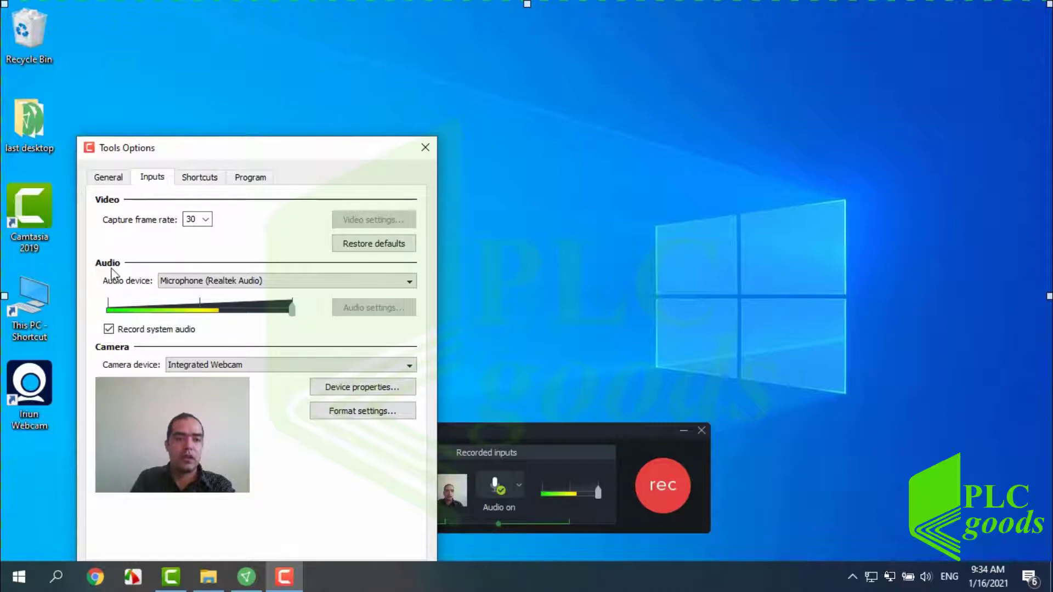
Review the recorder's shortcuts for Record/Pause, Stop and Marker, and its program options.
{"action": "left_click", "coordinate": [201, 177]}
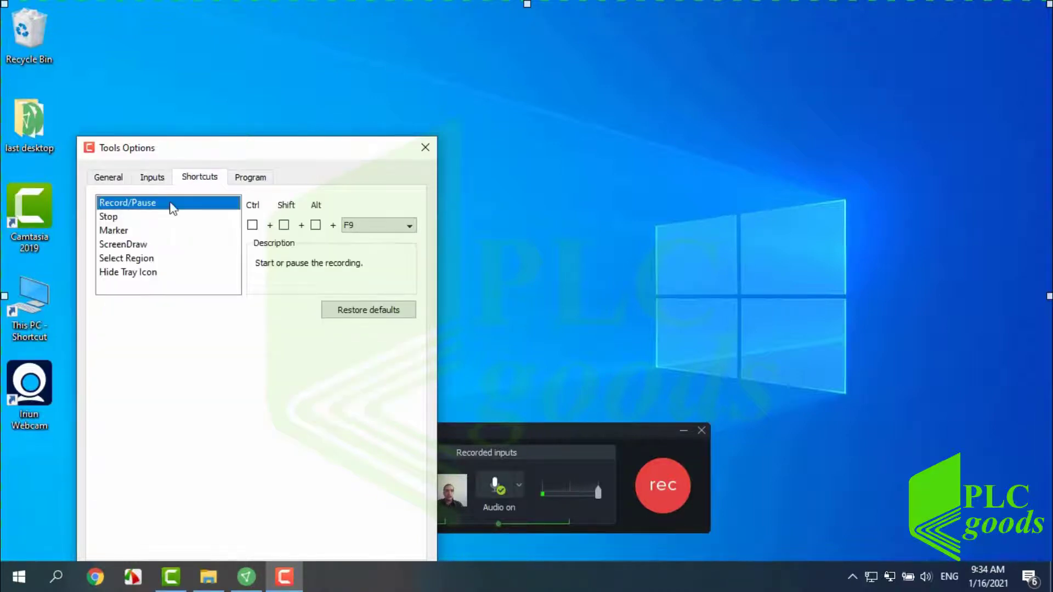
{"action": "left_click", "coordinate": [110, 217]}
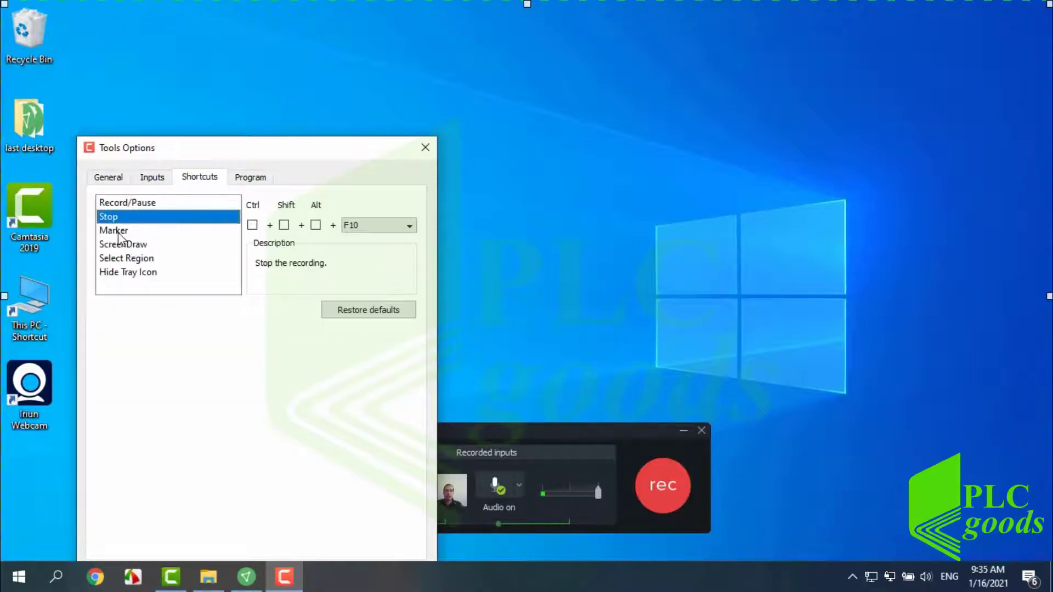
{"action": "left_click", "coordinate": [119, 231]}
{"action": "left_click", "coordinate": [118, 205]}
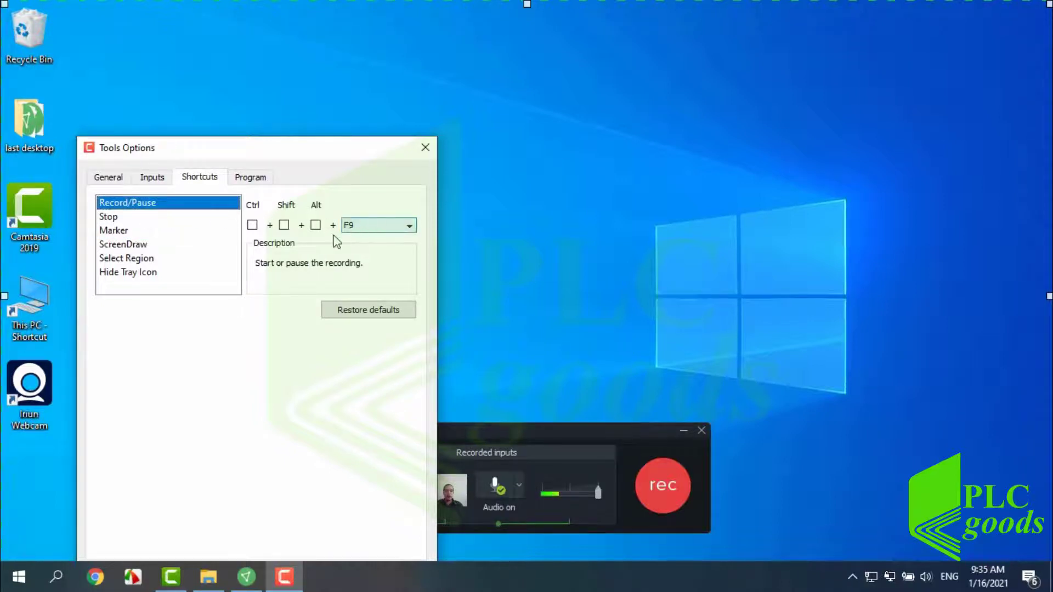
{"action": "left_click", "coordinate": [257, 180]}
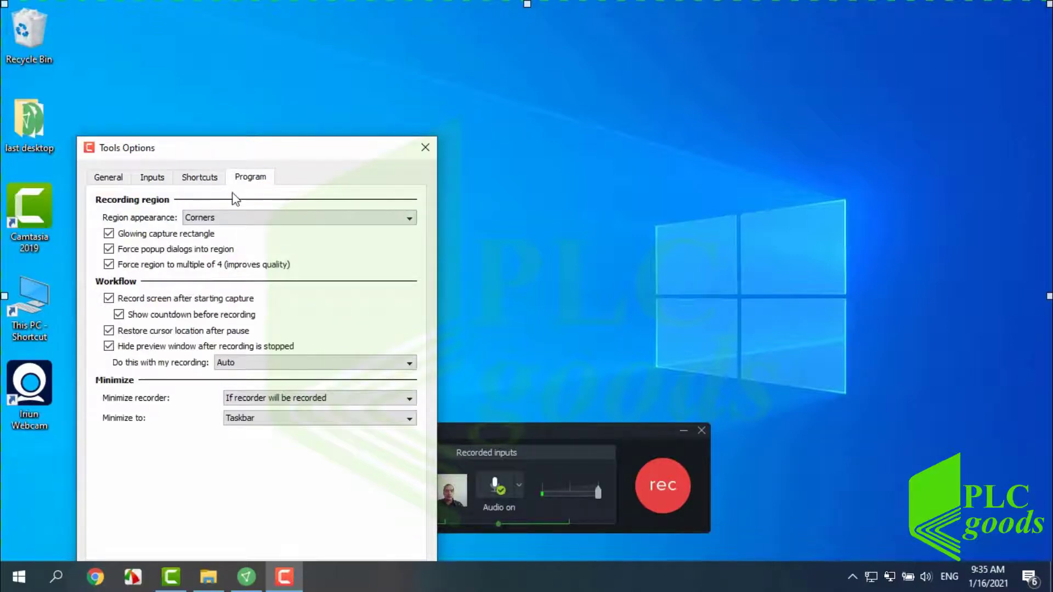
Accept the recording file options with automatic file naming and the Desktop output folder, and confirm the recorder's options.
{"action": "left_click", "coordinate": [109, 178]}
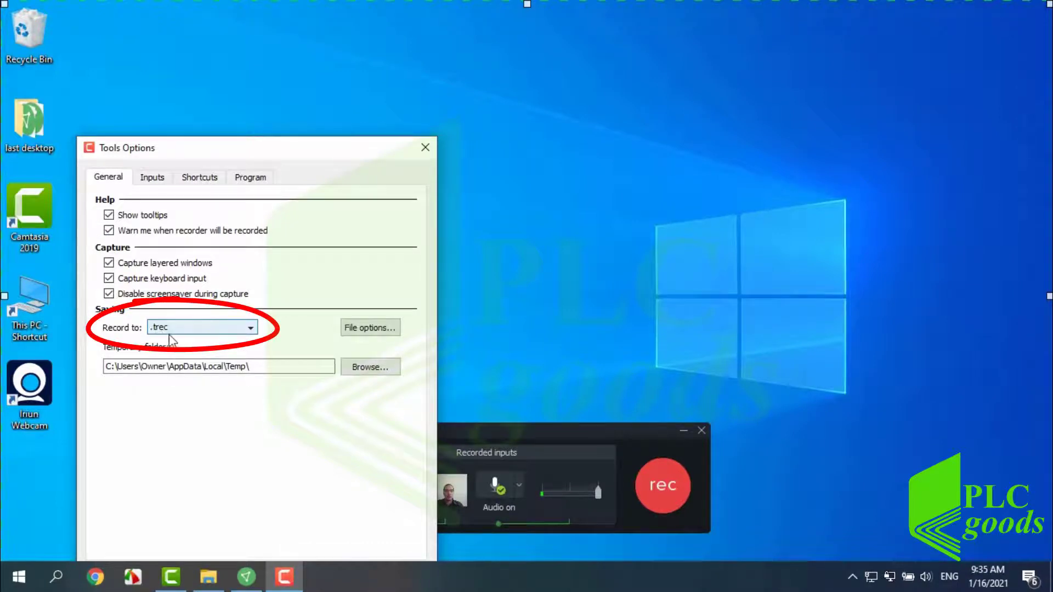
{"action": "left_click", "coordinate": [365, 329]}
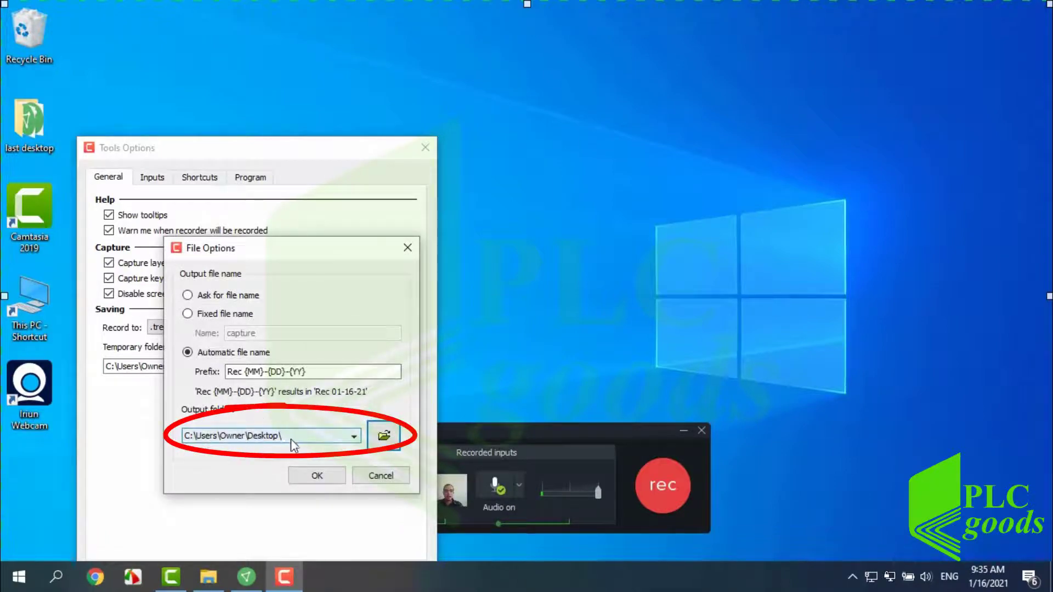
{"action": "left_click", "coordinate": [316, 476]}
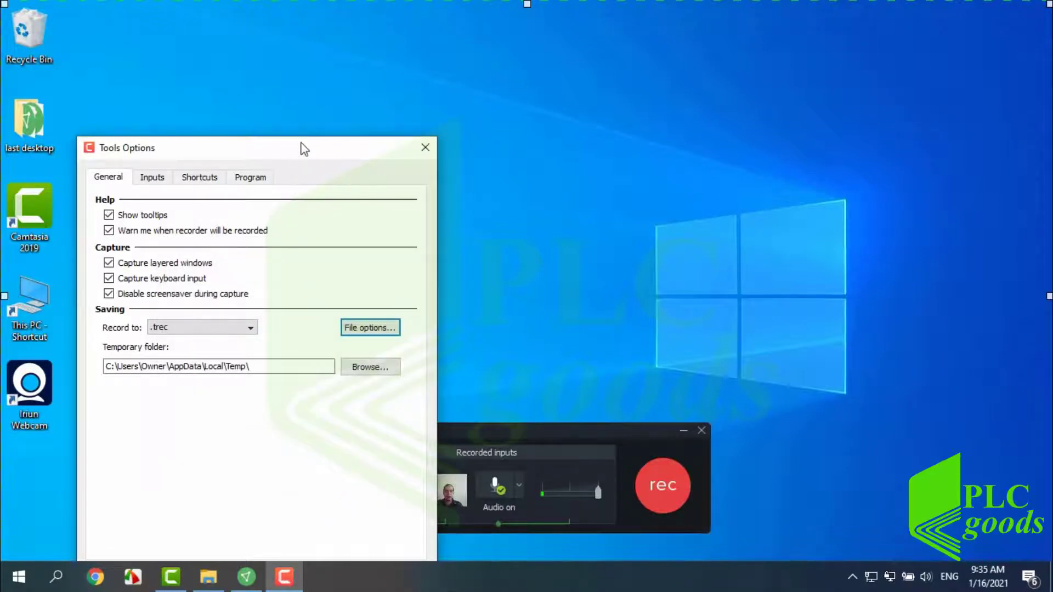
{"action": "left_click_drag", "start_coordinate": [304, 149], "coordinate": [299, 85]}
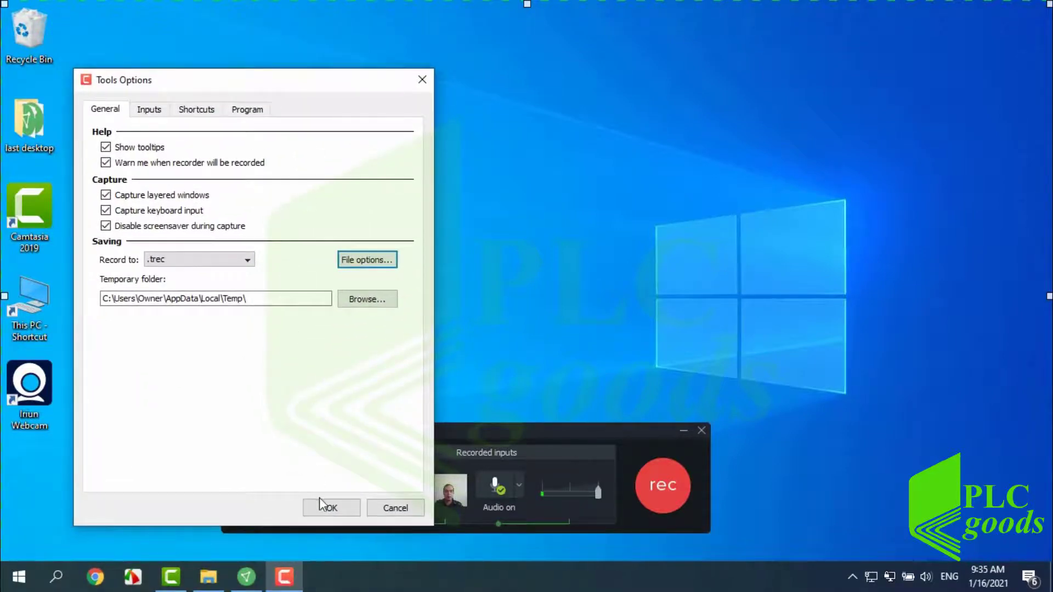
{"action": "left_click", "coordinate": [330, 509]}
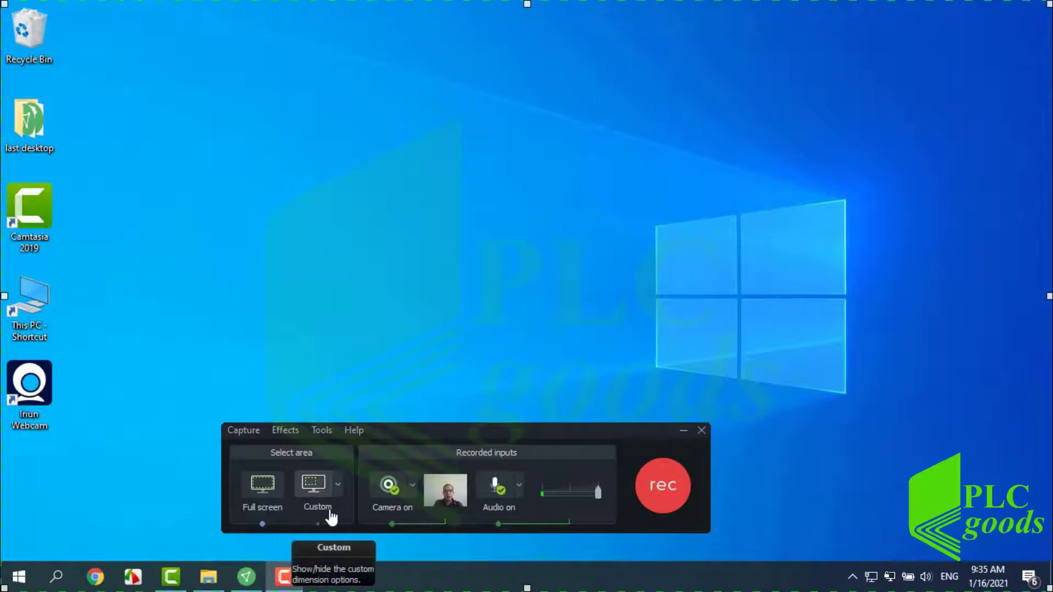
Start the screen recording and search Google for PLCgoods in Chrome.
{"action": "left_click", "coordinate": [664, 488]}
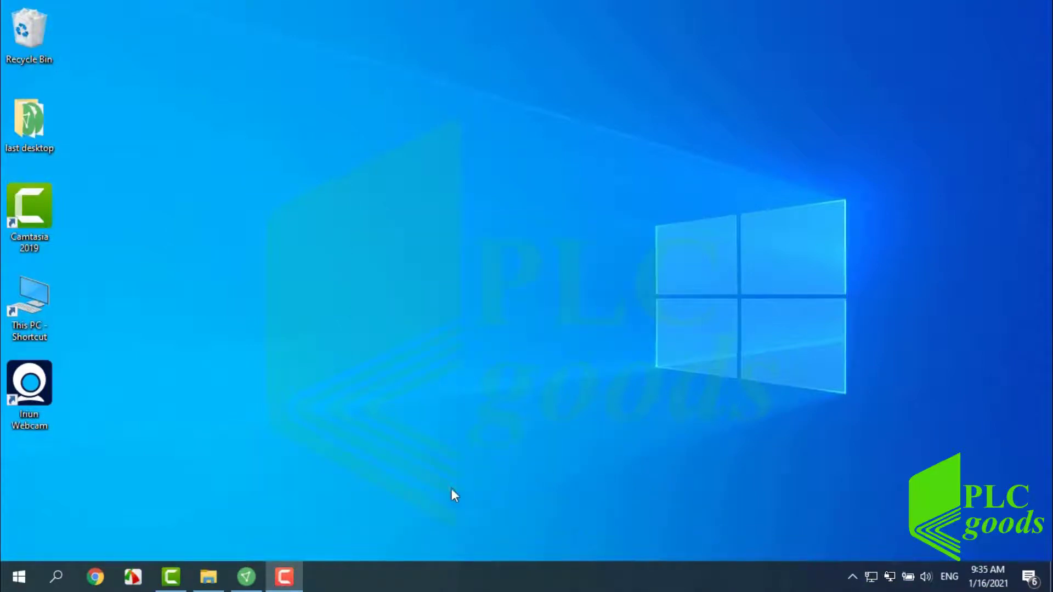
{"action": "left_click", "coordinate": [96, 577]}
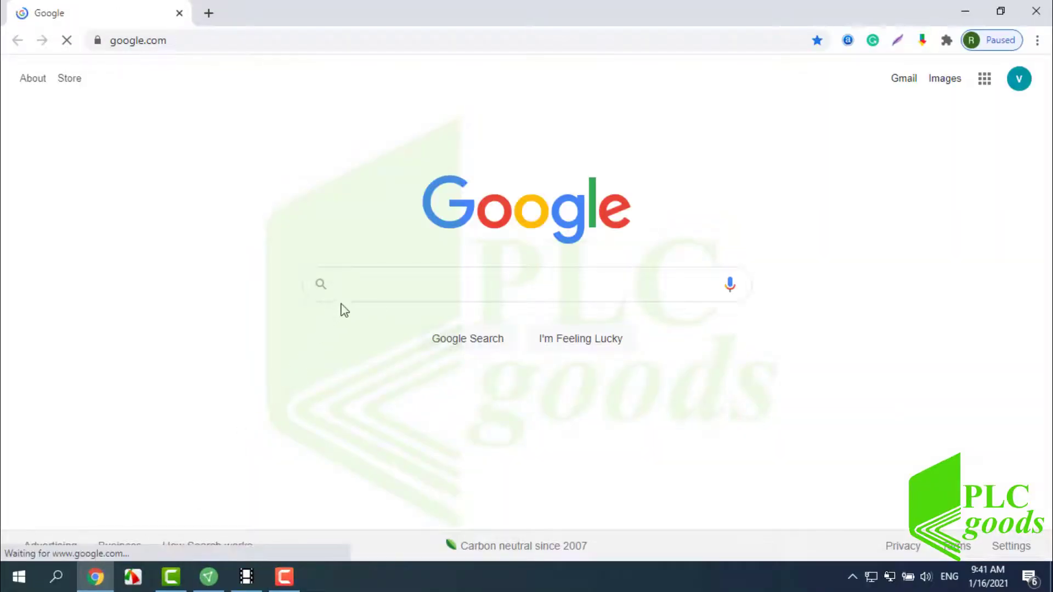
{"action": "left_click", "coordinate": [349, 287]}
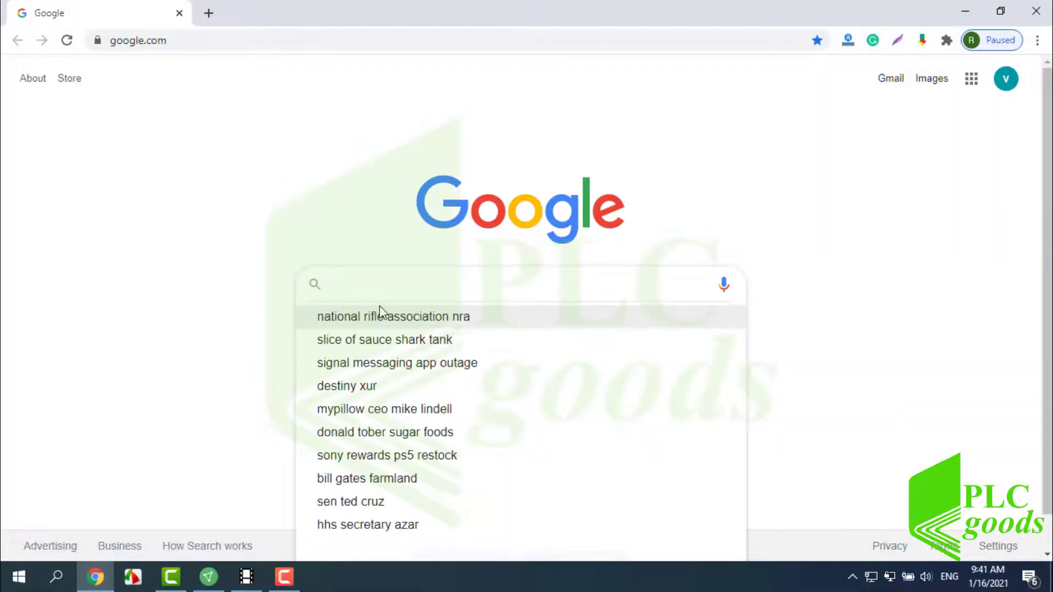
{"action": "type", "text": "PLCgoods"}
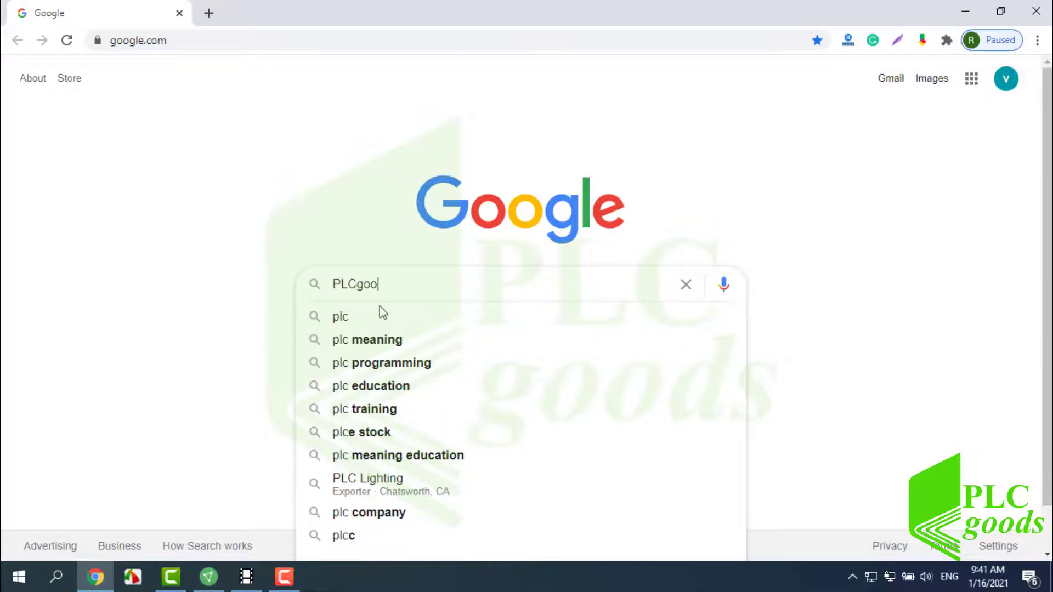
{"action": "key", "text": "Return"}
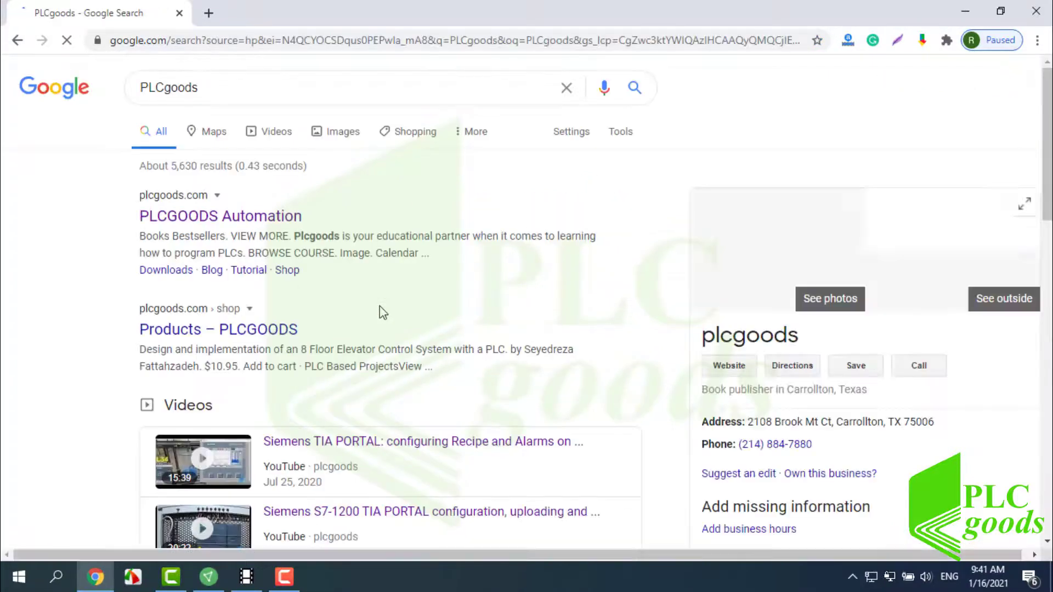
Open the PLCGOODS Automation and plcgoods YouTube search results in new browser tabs.
{"action": "right_click", "coordinate": [223, 221]}
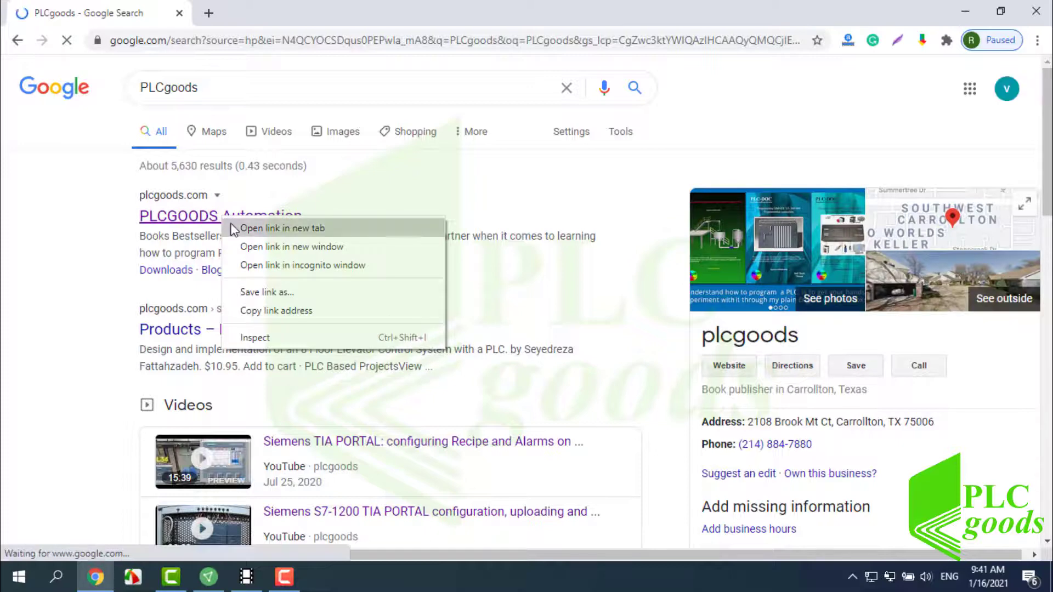
{"action": "left_click", "coordinate": [233, 226]}
{"action": "scroll", "coordinate": [233, 226], "scroll_direction": "down", "scroll_amount": 5}
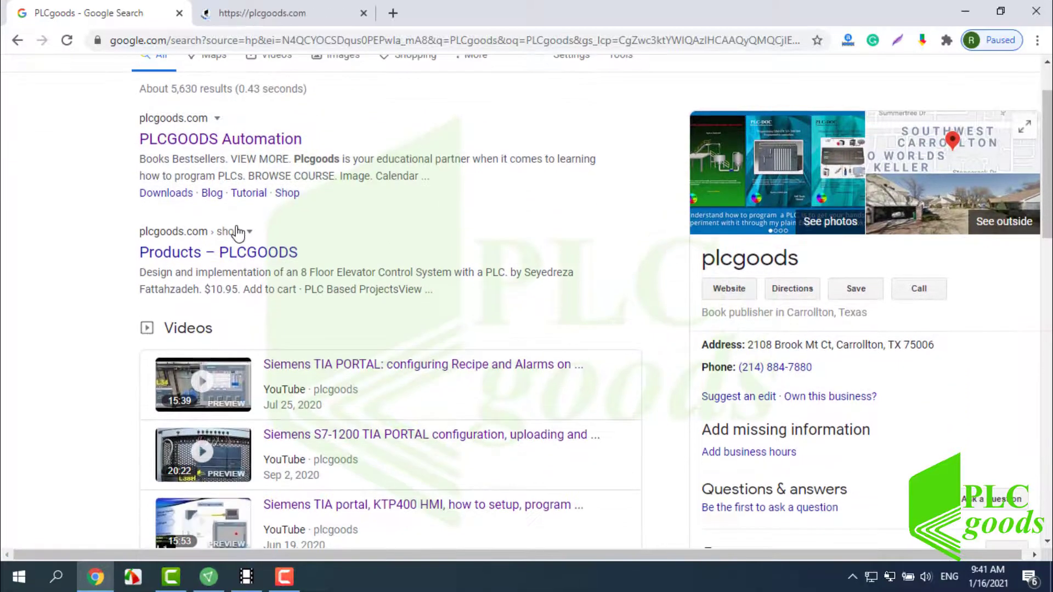
{"action": "scroll", "coordinate": [213, 294], "scroll_direction": "down", "scroll_amount": 2}
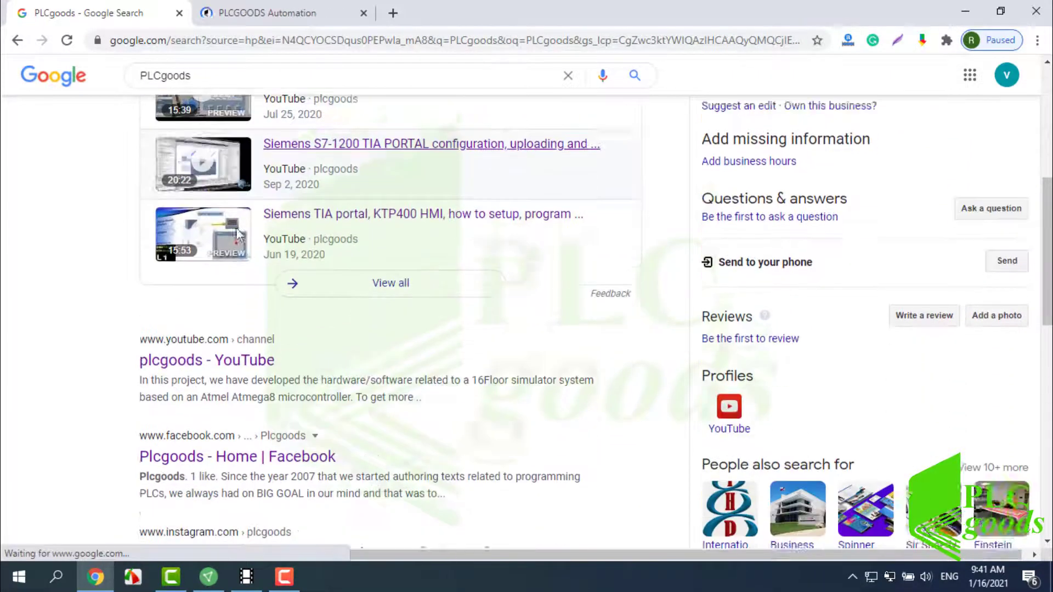
{"action": "right_click", "coordinate": [214, 347]}
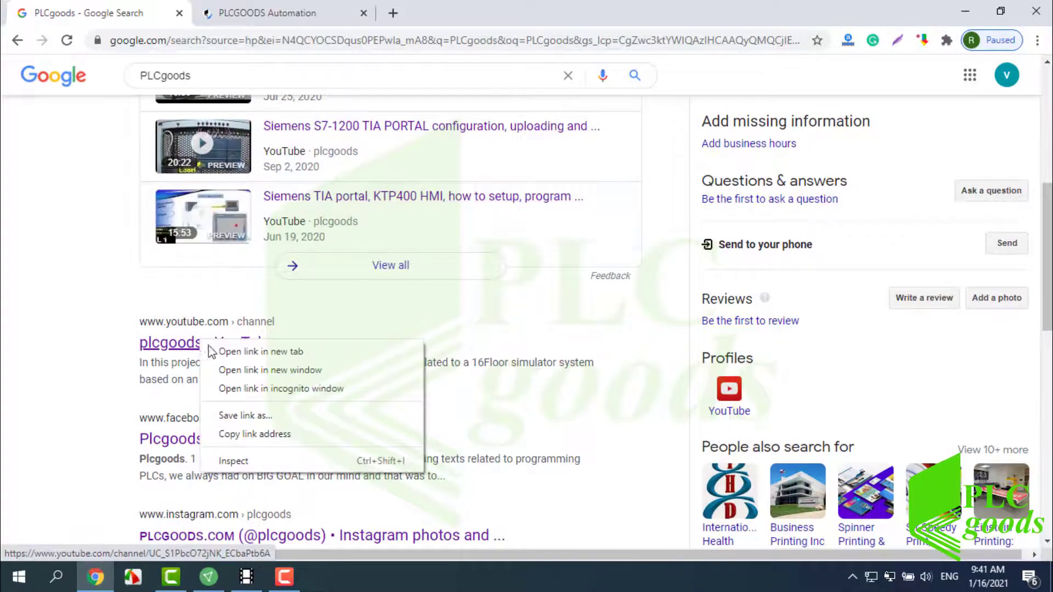
{"action": "left_click", "coordinate": [219, 354]}
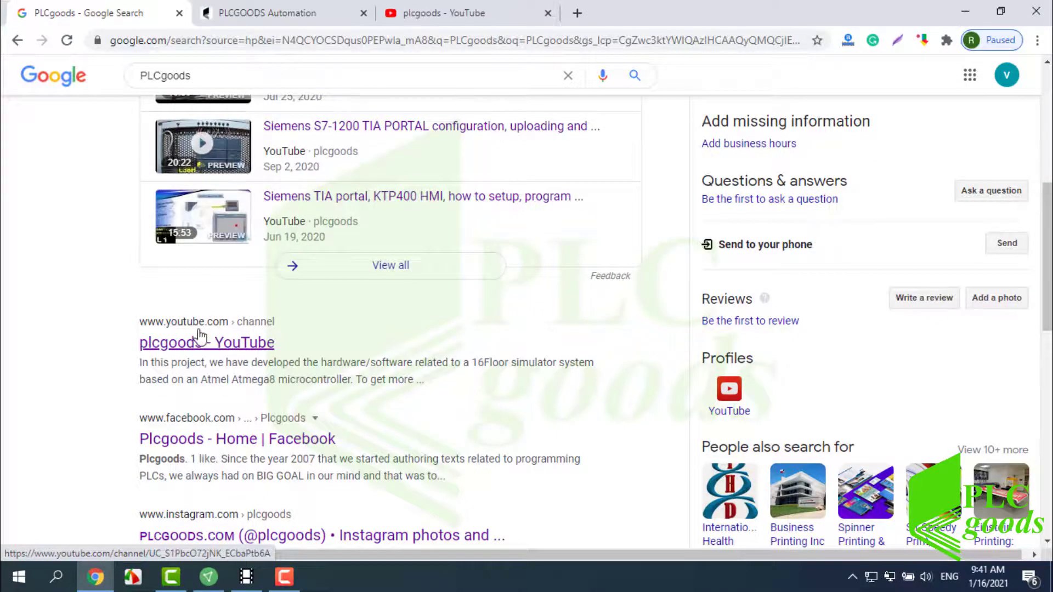
Switch to the PLCGOODS Automation site and browse its banner slides, Best Seller Items and More Items sections.
{"action": "left_click", "coordinate": [264, 16]}
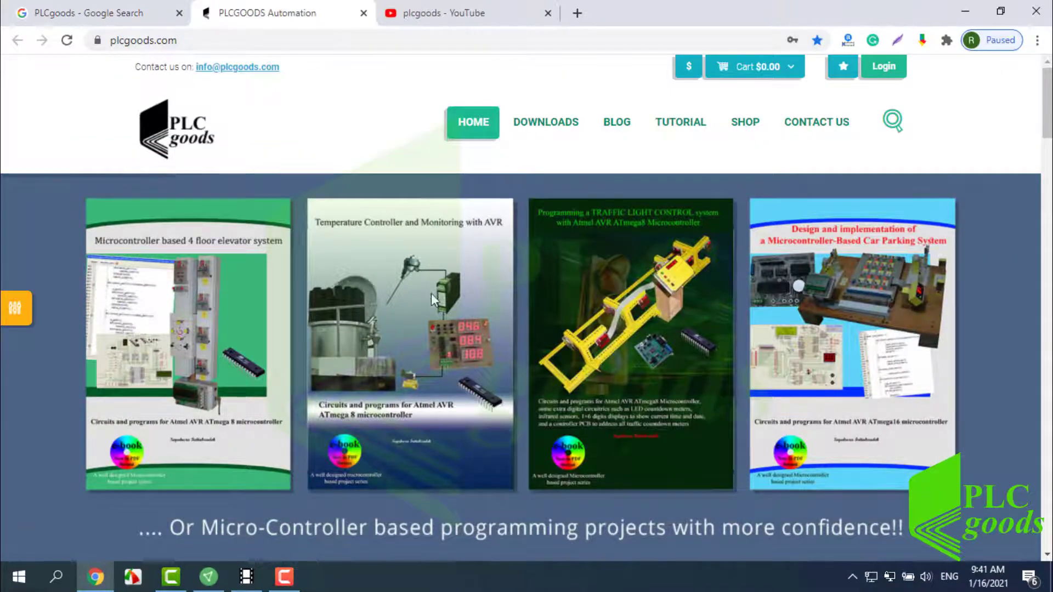
{"action": "scroll", "coordinate": [432, 296], "scroll_direction": "down", "scroll_amount": 1}
{"action": "left_click", "coordinate": [514, 506]}
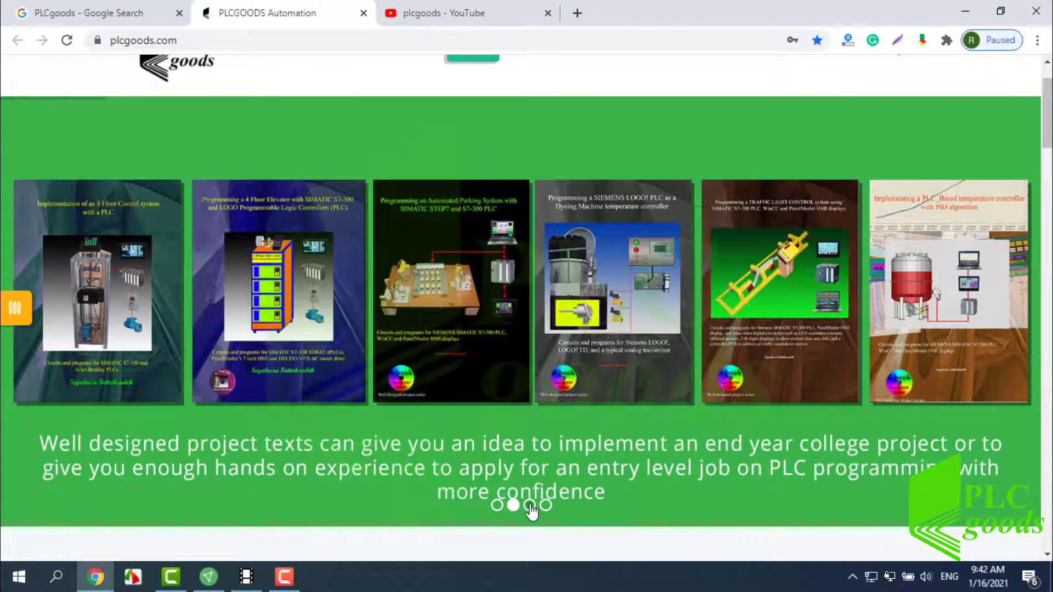
{"action": "left_click", "coordinate": [530, 505]}
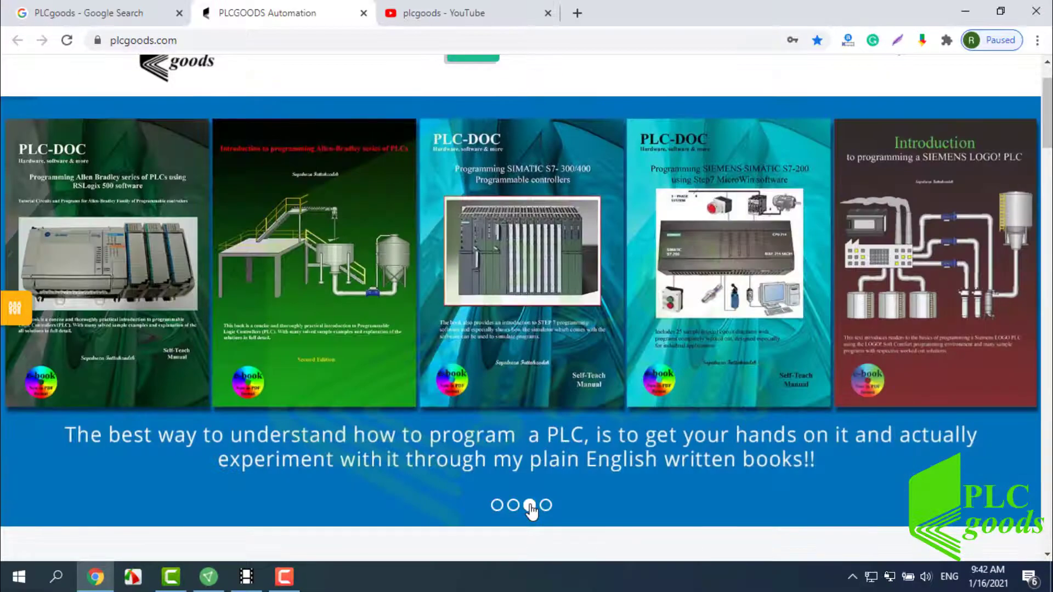
{"action": "scroll", "coordinate": [535, 465], "scroll_direction": "down", "scroll_amount": 10}
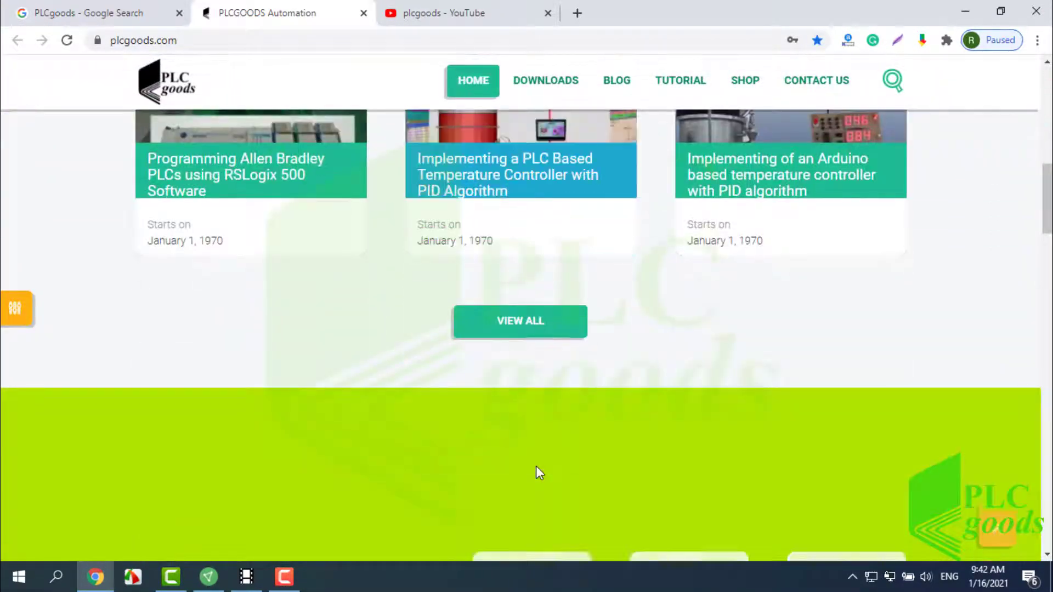
{"action": "scroll", "coordinate": [535, 473], "scroll_direction": "up", "scroll_amount": 3}
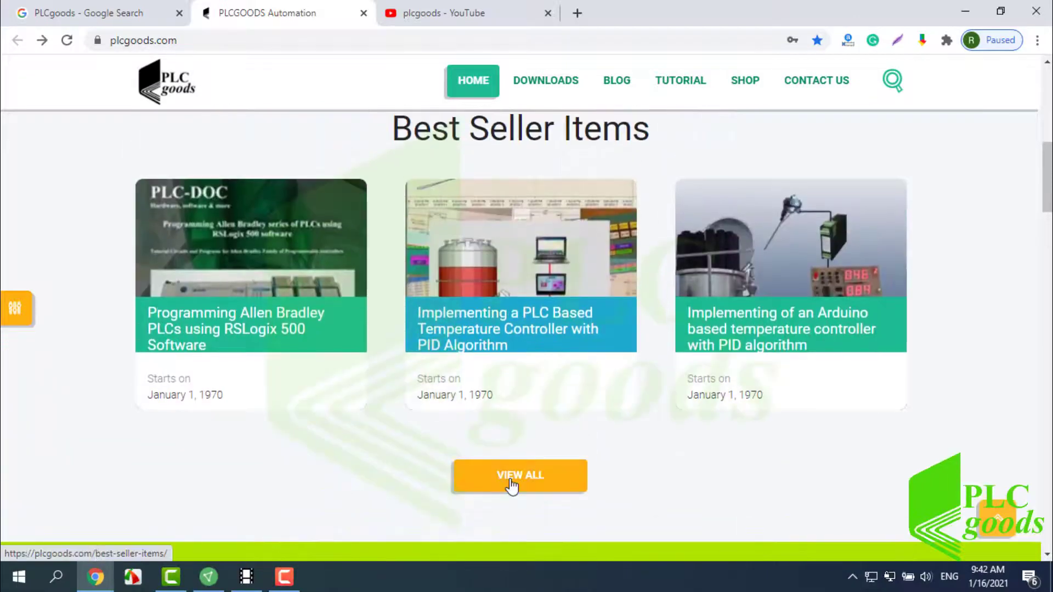
{"action": "scroll", "coordinate": [571, 485], "scroll_direction": "down", "scroll_amount": 1}
{"action": "scroll", "coordinate": [510, 479], "scroll_direction": "down", "scroll_amount": 10}
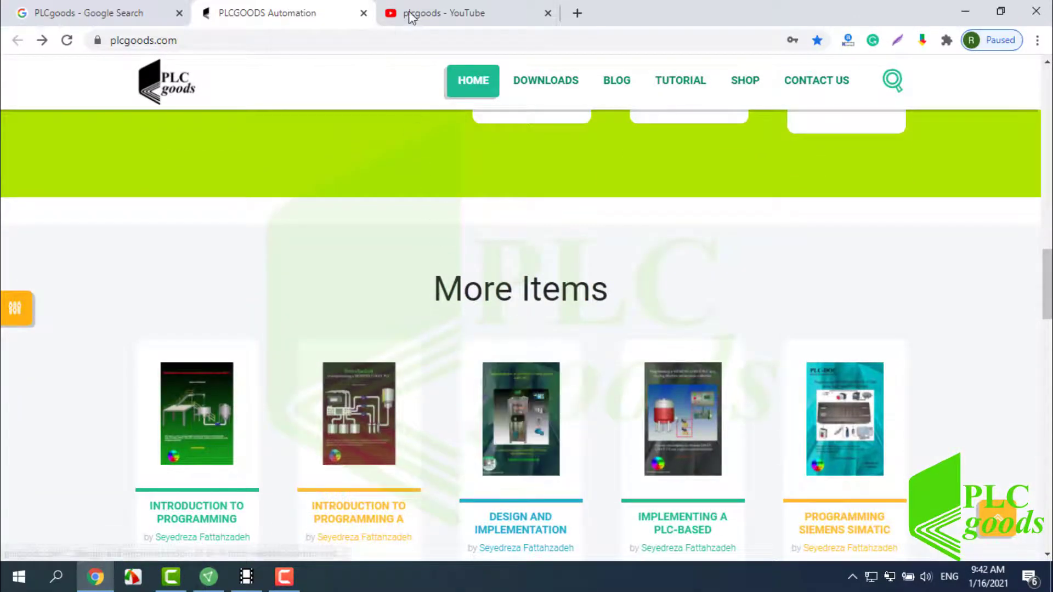
Switch to the plcgoods YouTube channel and open its list of videos.
{"action": "left_click", "coordinate": [454, 15]}
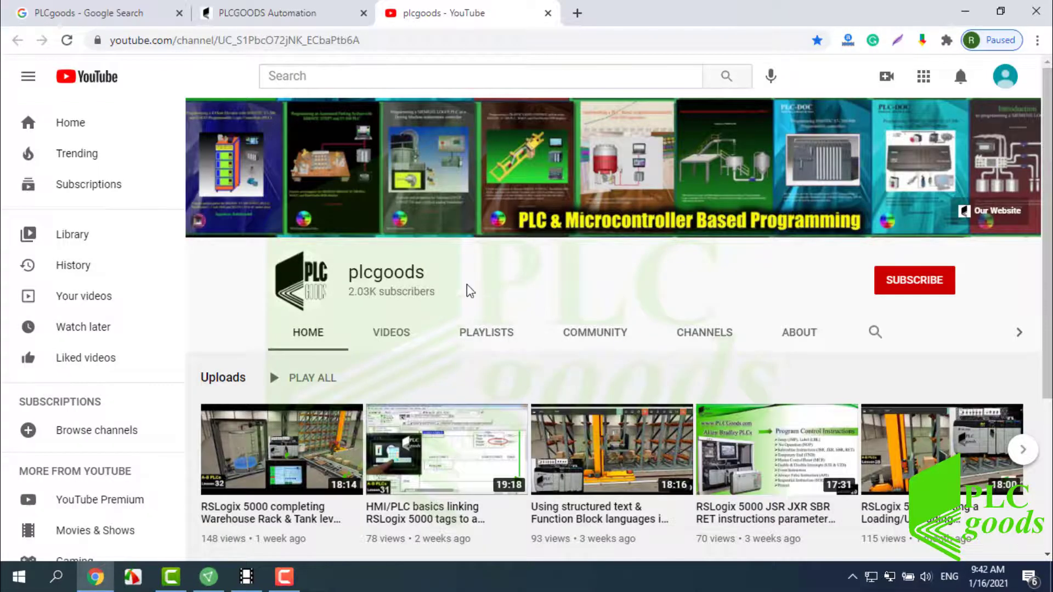
{"action": "scroll", "coordinate": [468, 308], "scroll_direction": "down", "scroll_amount": 3}
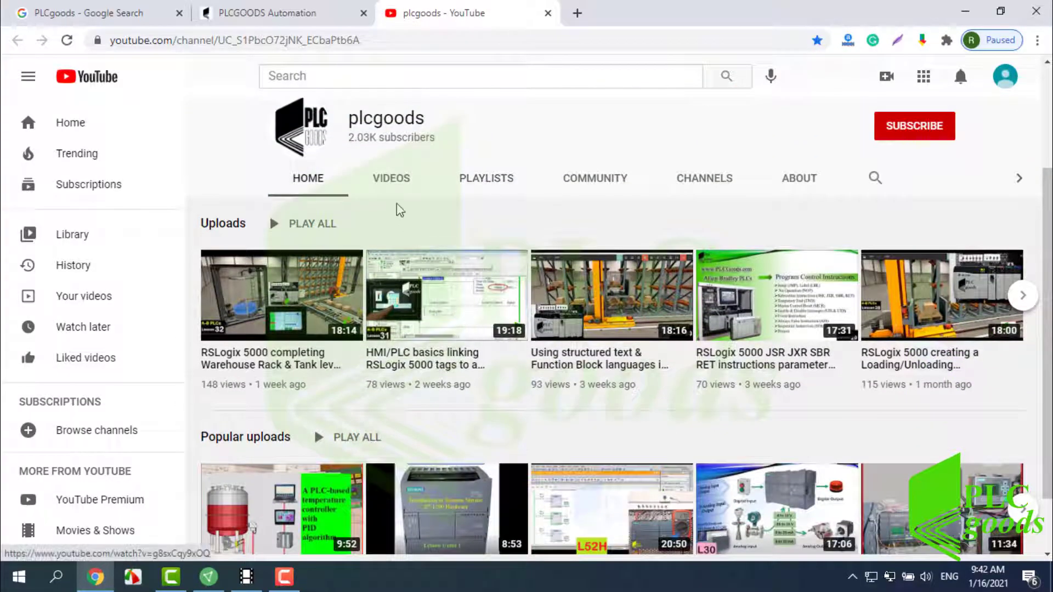
{"action": "left_click", "coordinate": [400, 181]}
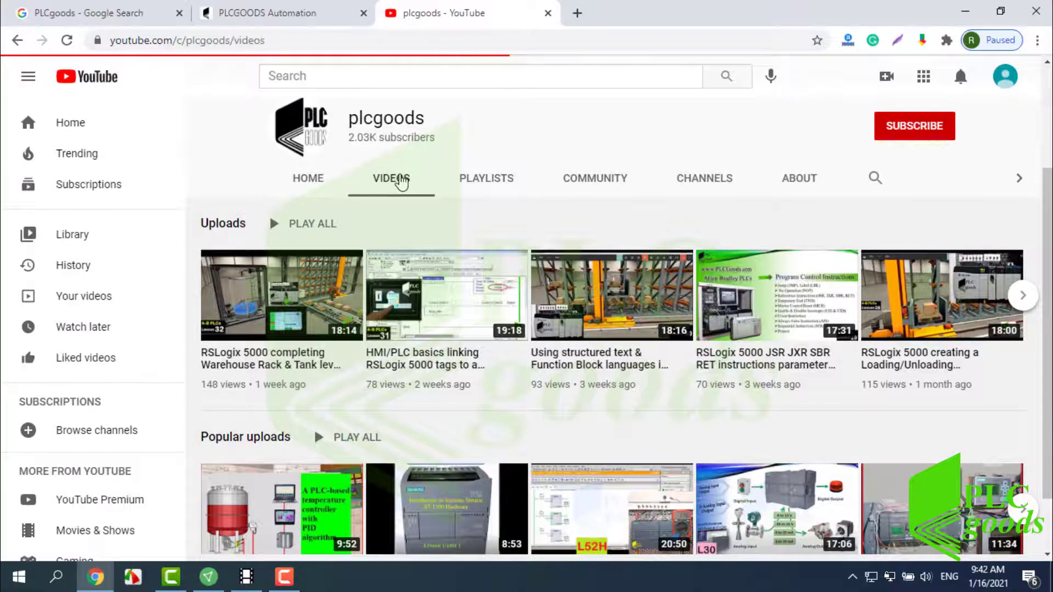
Browse the channel's uploaded videos down to the oldest ones and return to the channel header.
{"action": "scroll", "coordinate": [403, 181], "scroll_direction": "down", "scroll_amount": 3}
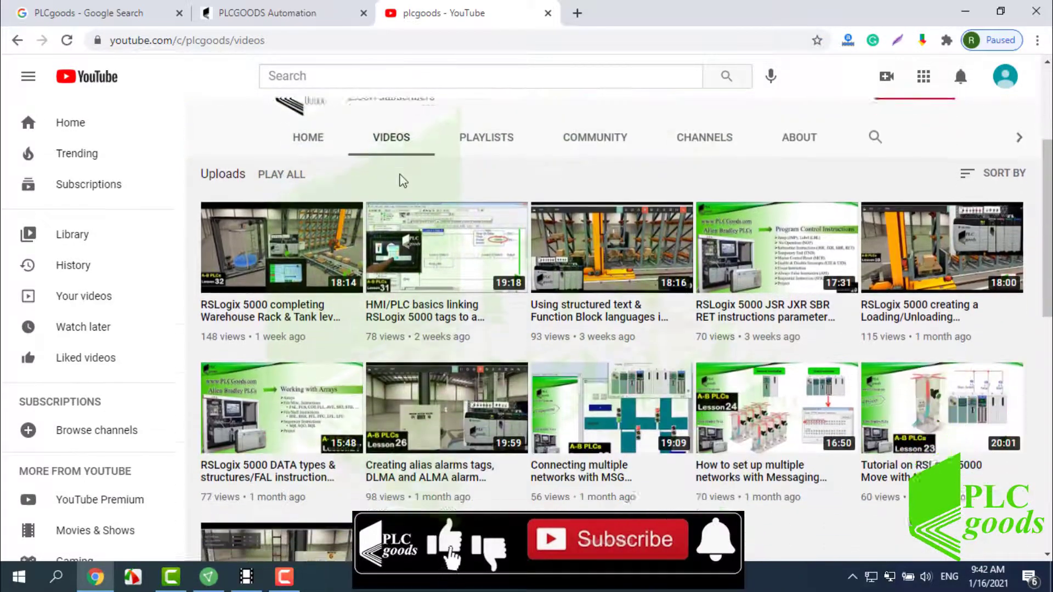
{"action": "scroll", "coordinate": [403, 181], "scroll_direction": "down", "scroll_amount": 7}
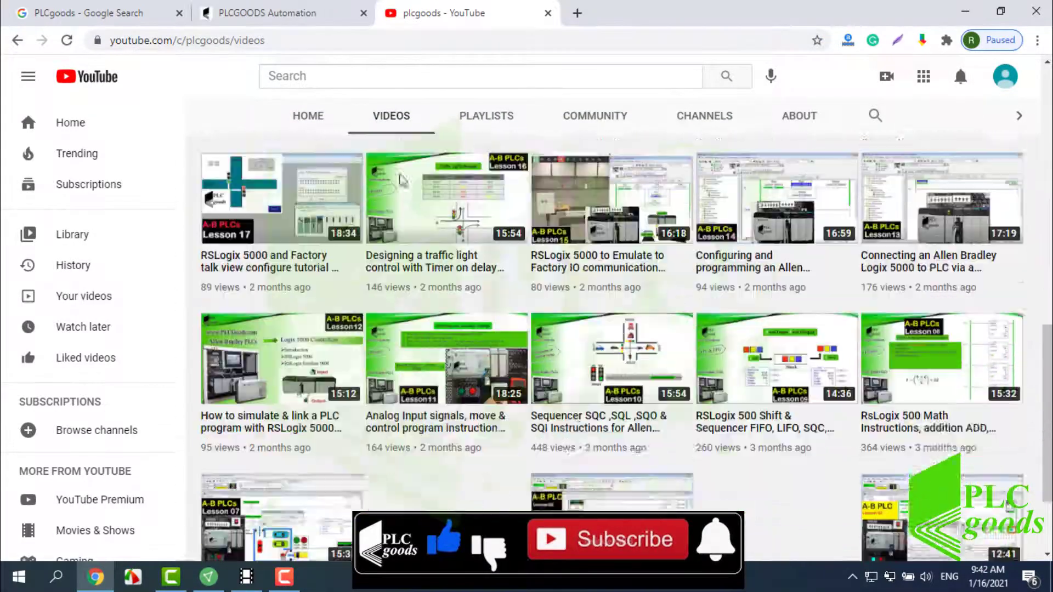
{"action": "scroll", "coordinate": [404, 179], "scroll_direction": "down", "scroll_amount": 2}
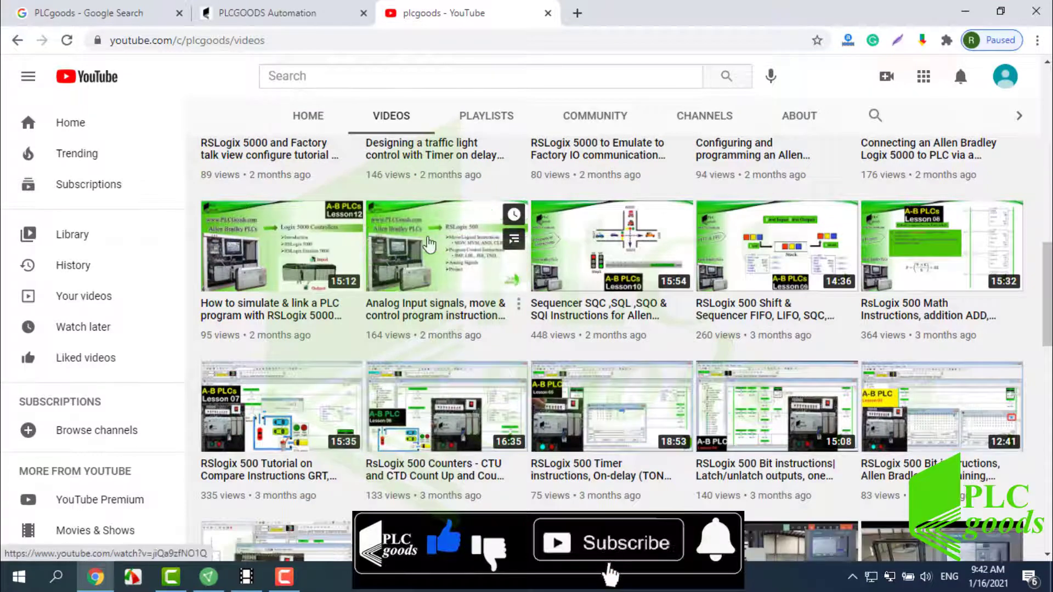
{"action": "scroll", "coordinate": [429, 245], "scroll_direction": "down", "scroll_amount": 5}
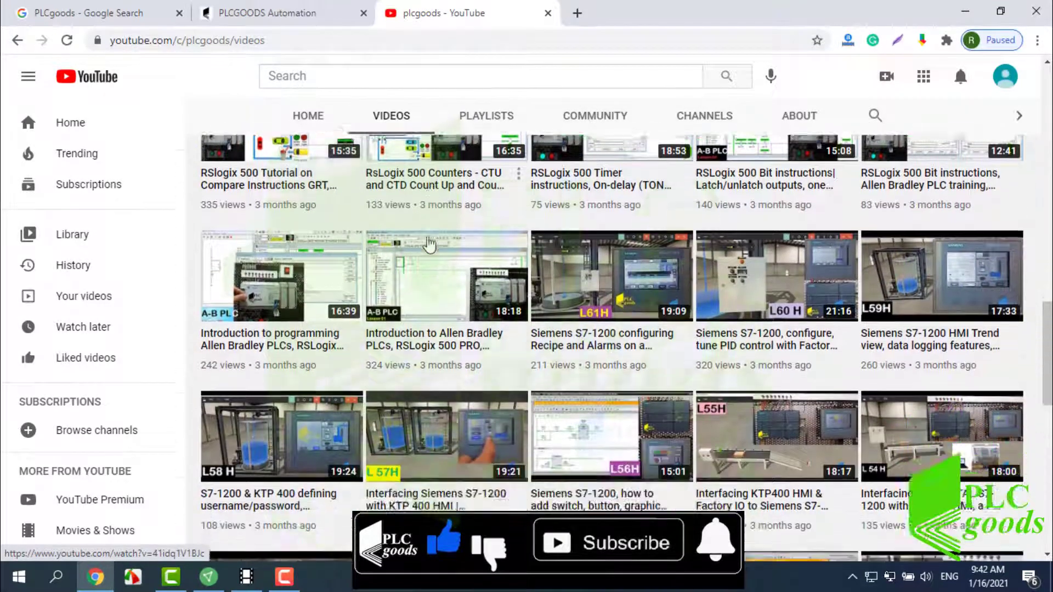
{"action": "scroll", "coordinate": [429, 245], "scroll_direction": "down", "scroll_amount": 6}
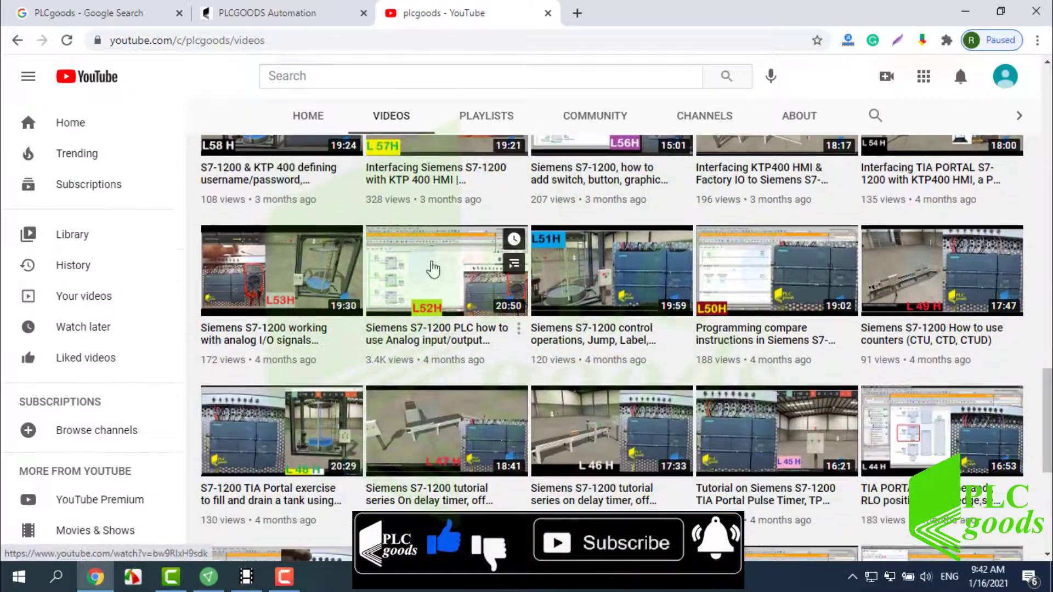
{"action": "scroll", "coordinate": [434, 269], "scroll_direction": "down", "scroll_amount": 1}
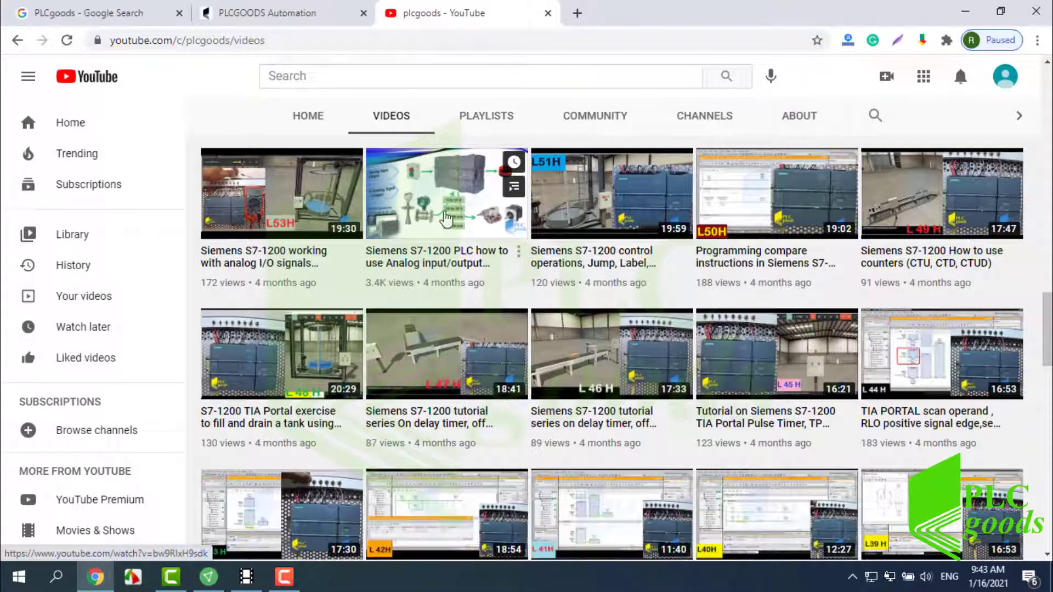
{"action": "scroll", "coordinate": [447, 220], "scroll_direction": "down", "scroll_amount": 11}
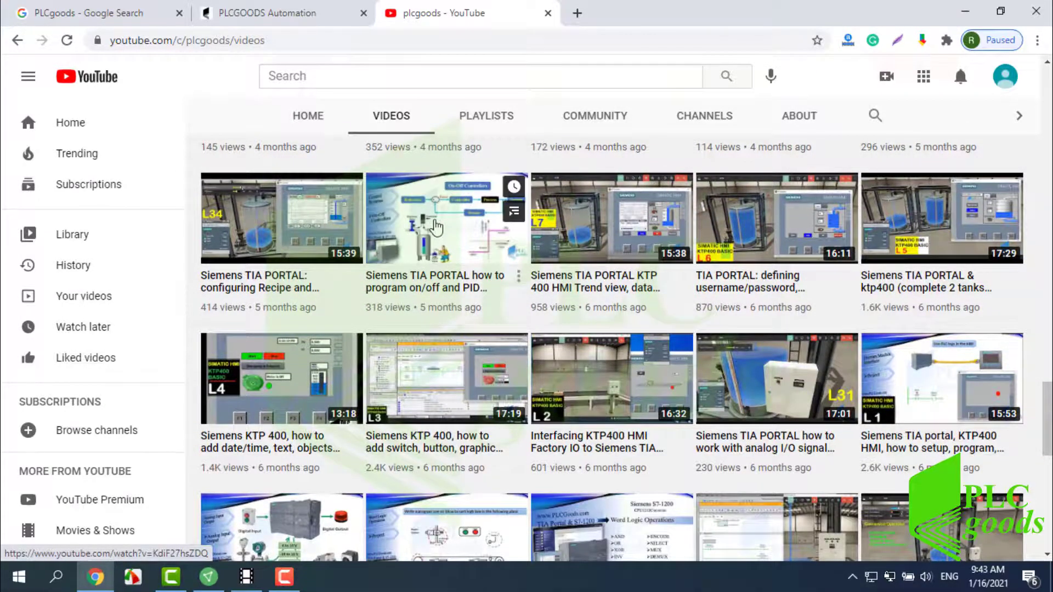
{"action": "scroll", "coordinate": [437, 227], "scroll_direction": "down", "scroll_amount": 8}
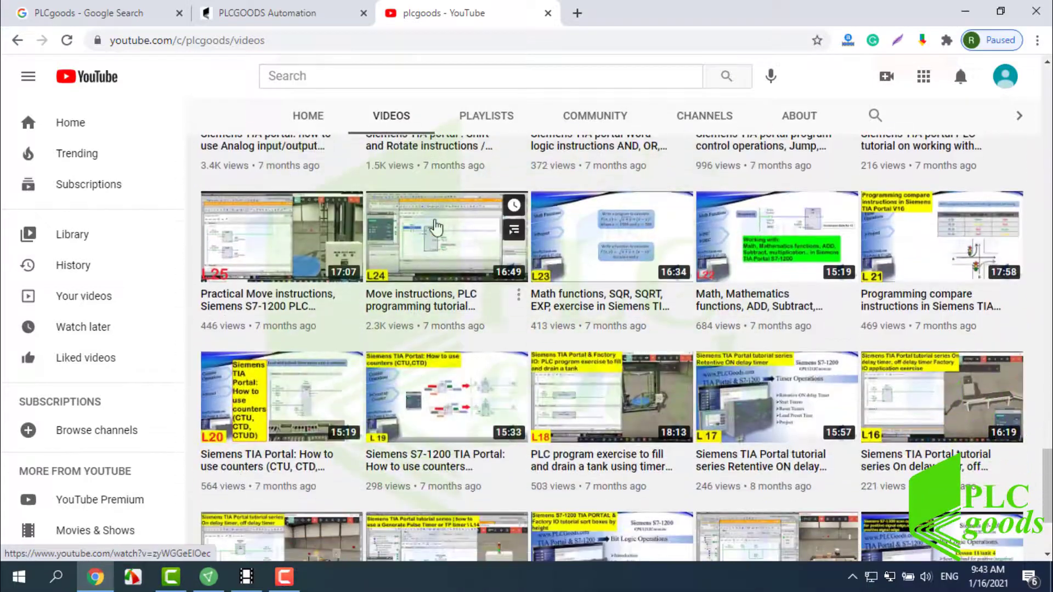
{"action": "scroll", "coordinate": [436, 227], "scroll_direction": "down", "scroll_amount": 5}
{"action": "scroll", "coordinate": [436, 225], "scroll_direction": "down", "scroll_amount": 3}
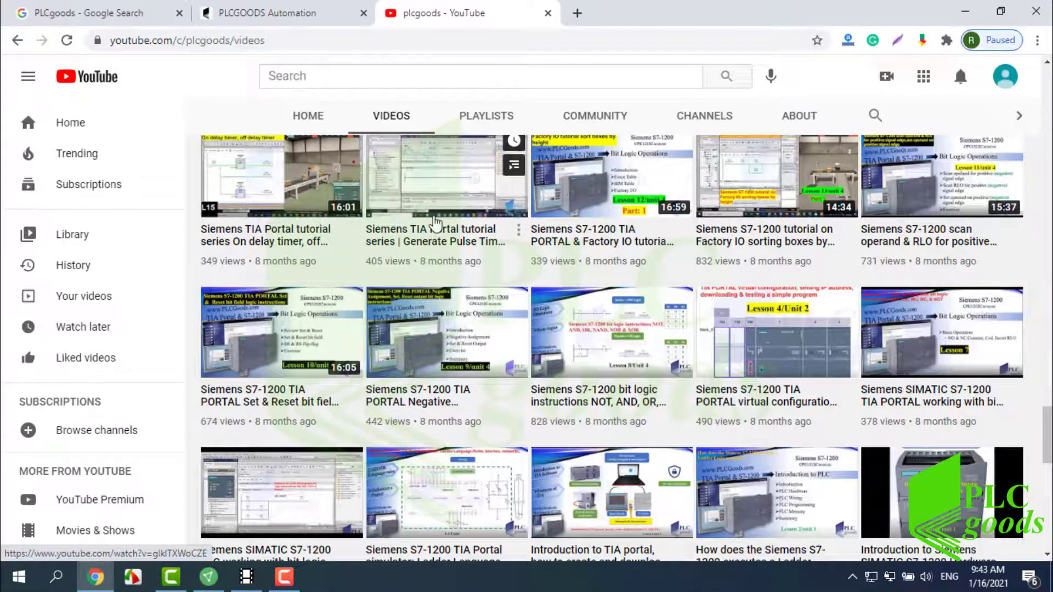
{"action": "scroll", "coordinate": [436, 221], "scroll_direction": "down", "scroll_amount": 8}
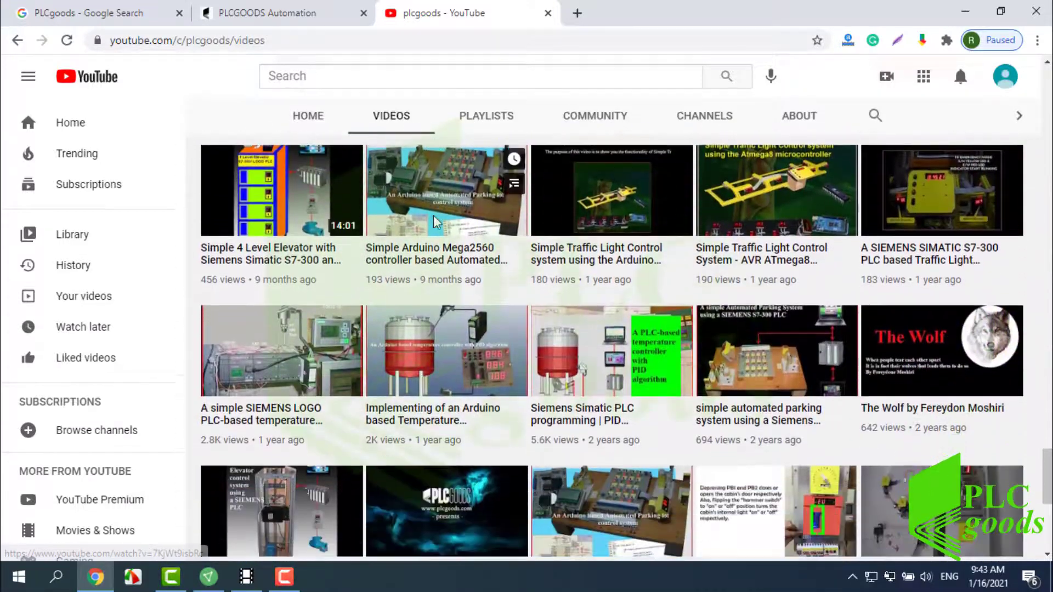
{"action": "scroll", "coordinate": [436, 222], "scroll_direction": "down", "scroll_amount": 3}
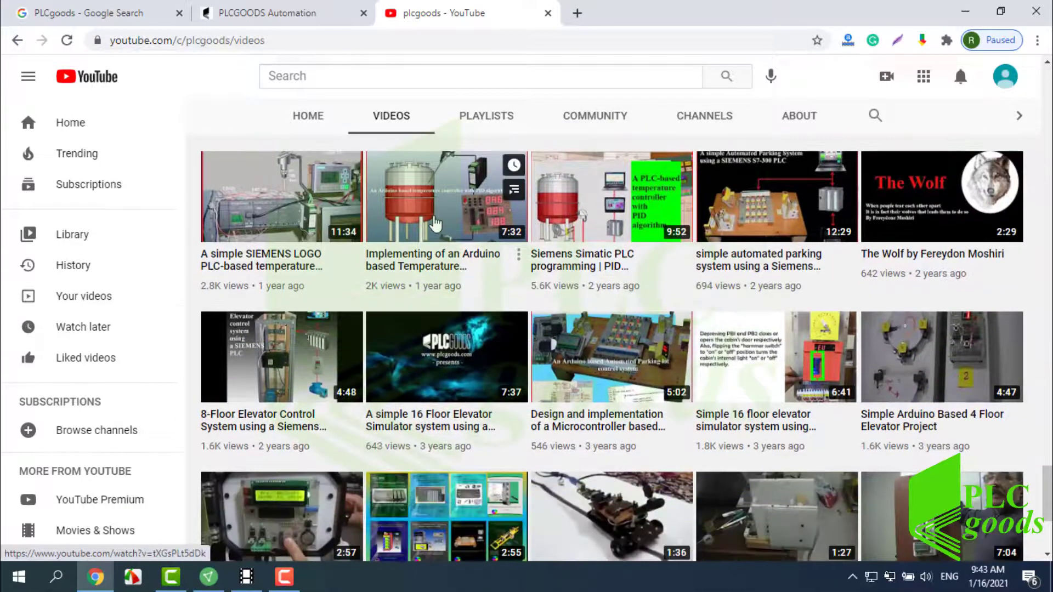
{"action": "scroll", "coordinate": [437, 223], "scroll_direction": "down", "scroll_amount": 3}
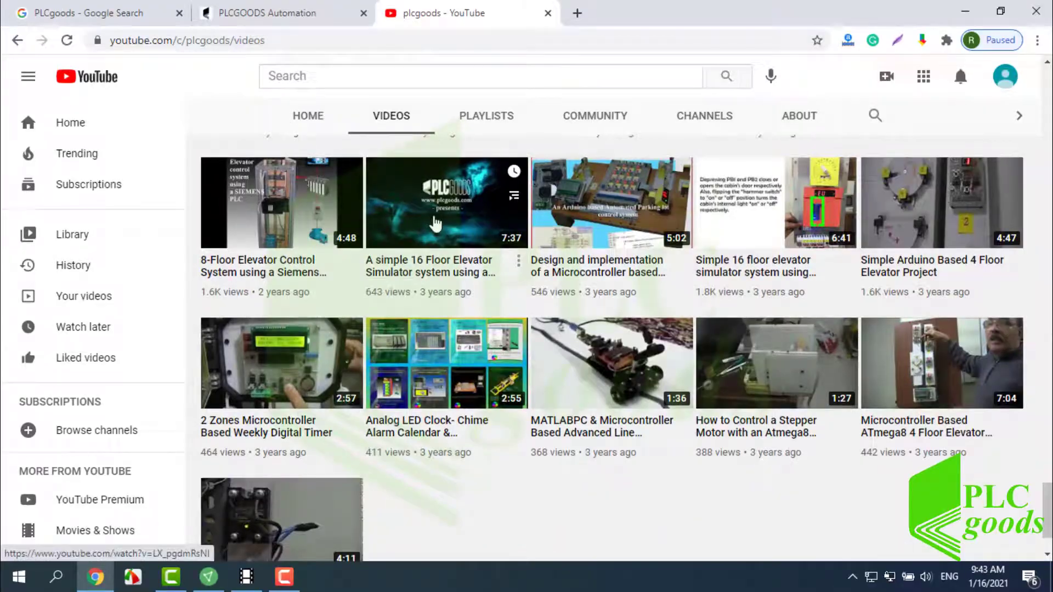
{"action": "scroll", "coordinate": [437, 222], "scroll_direction": "up", "scroll_amount": 8}
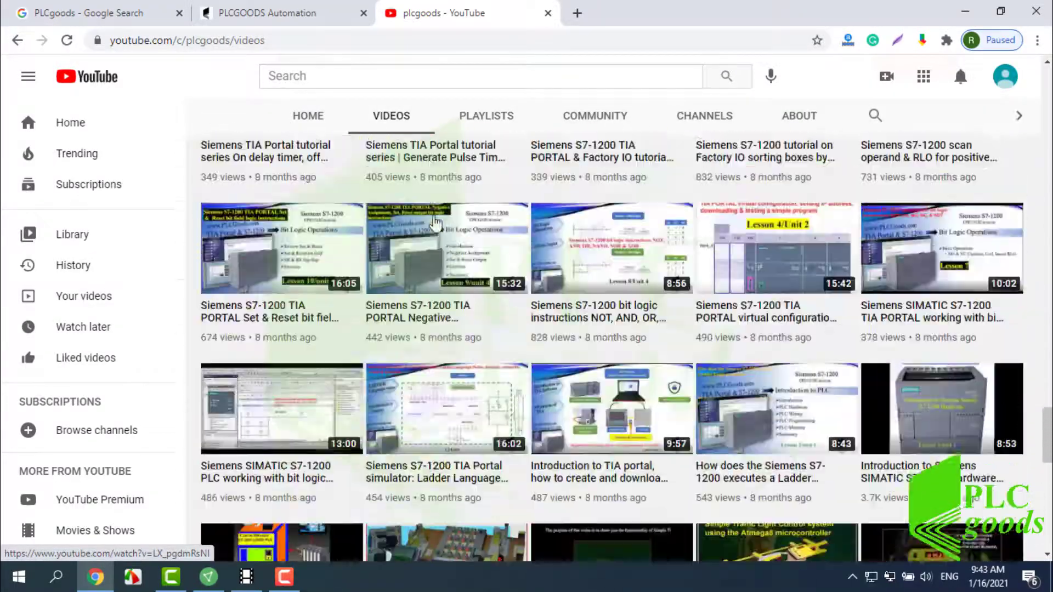
{"action": "scroll", "coordinate": [436, 222], "scroll_direction": "up", "scroll_amount": 12}
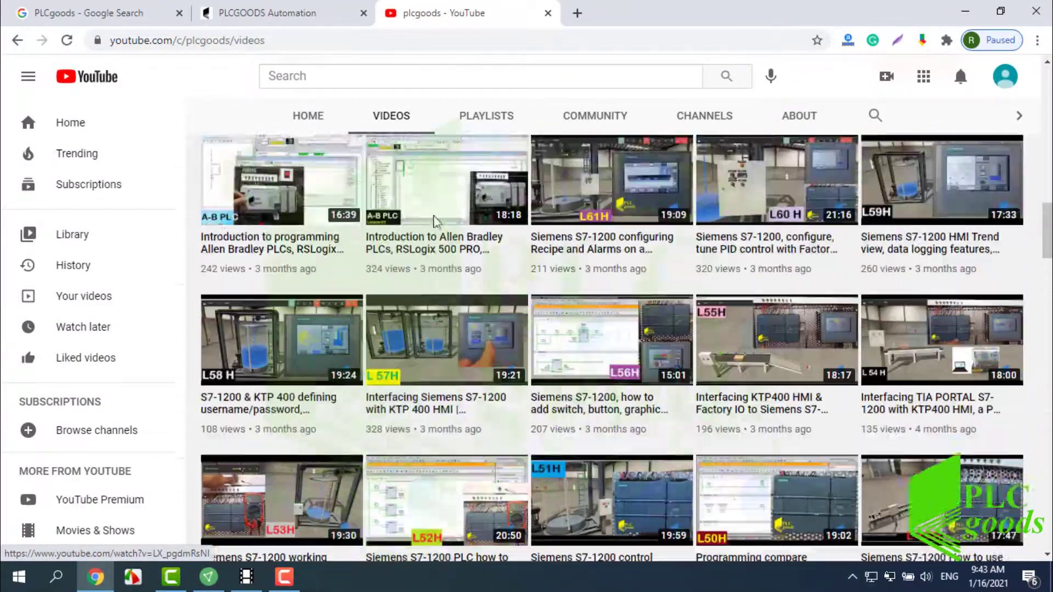
{"action": "scroll", "coordinate": [436, 223], "scroll_direction": "up", "scroll_amount": 10}
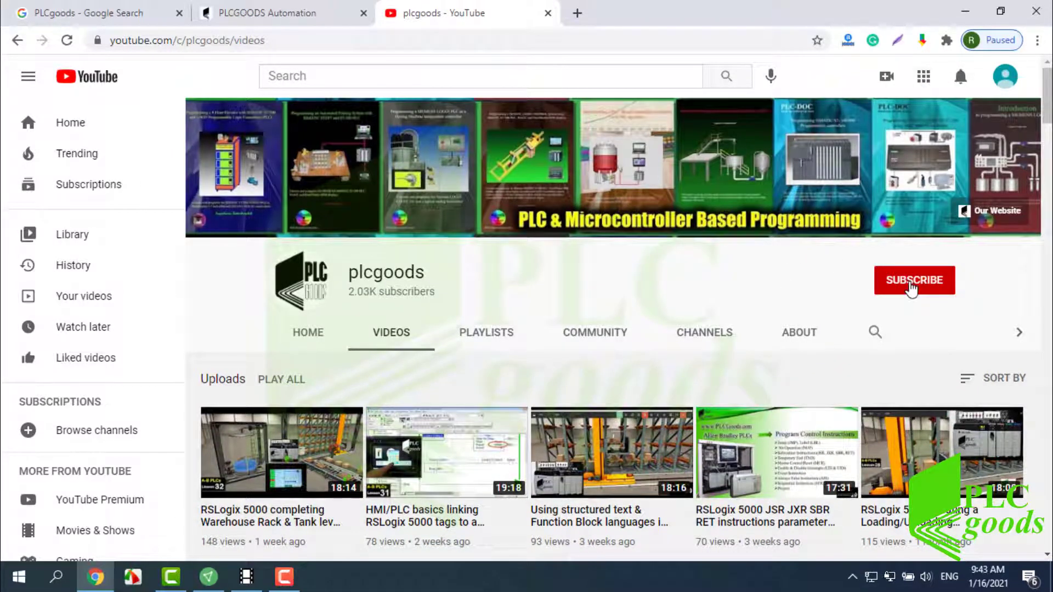
Subscribe to the plcgoods channel and set its notifications to All.
{"action": "left_click", "coordinate": [910, 284]}
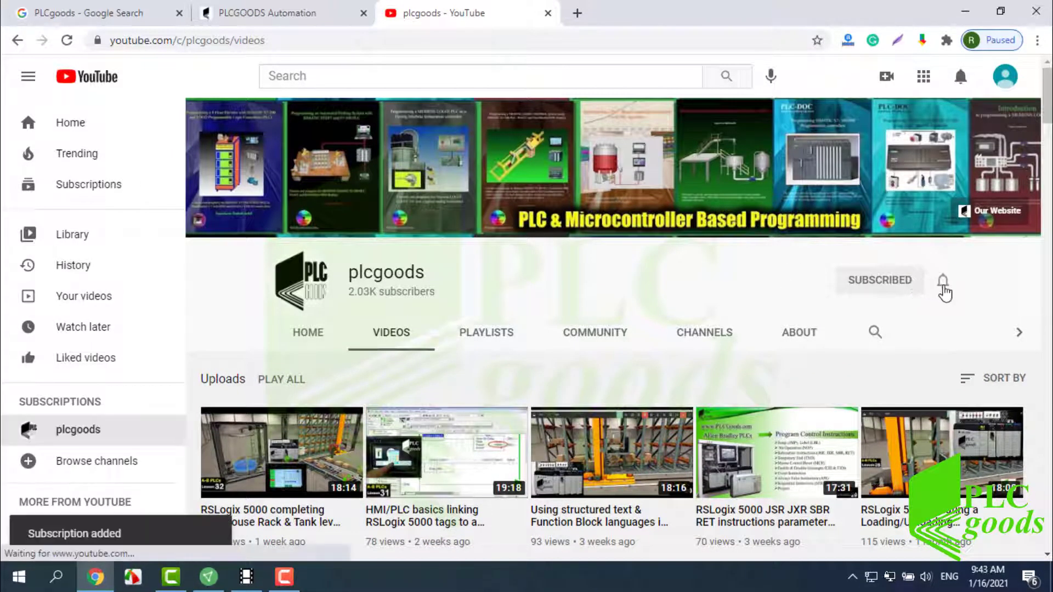
{"action": "left_click", "coordinate": [943, 283]}
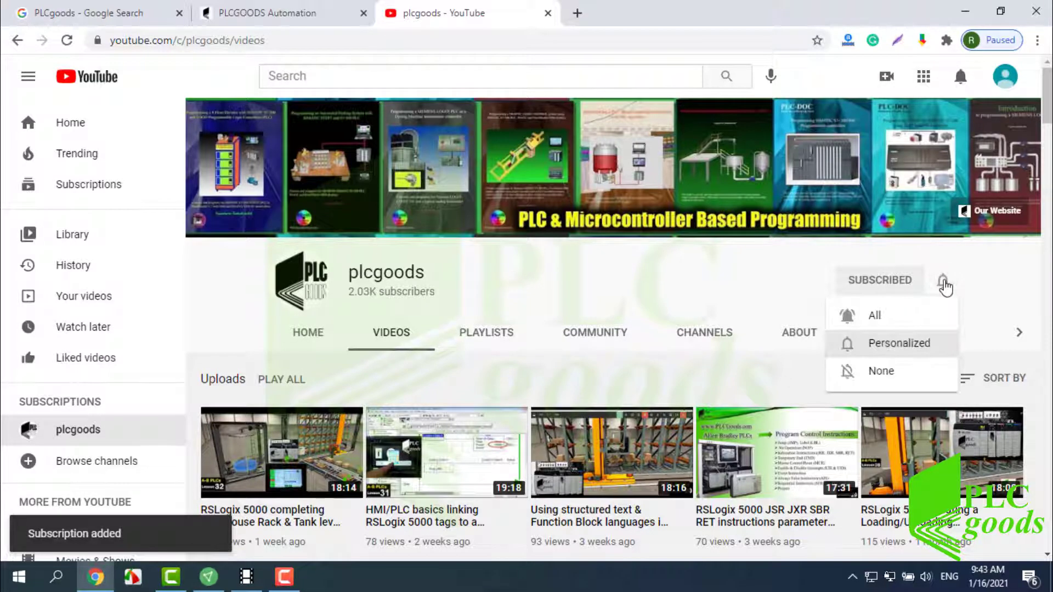
{"action": "left_click", "coordinate": [892, 318]}
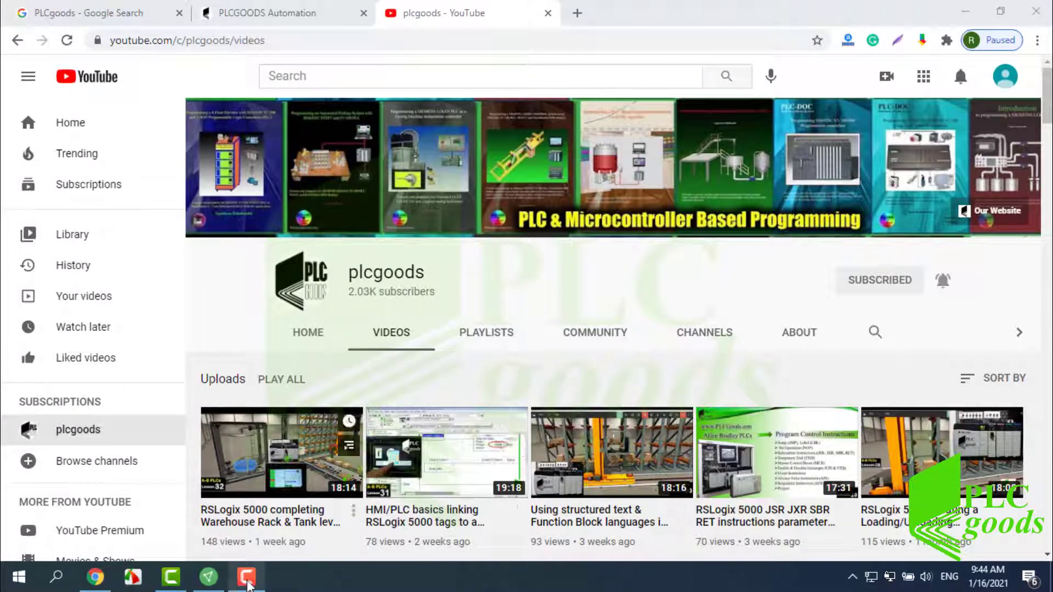
Stop the screen recording in the Camtasia recorder and minimize the Chrome window.
{"action": "left_click", "coordinate": [243, 585]}
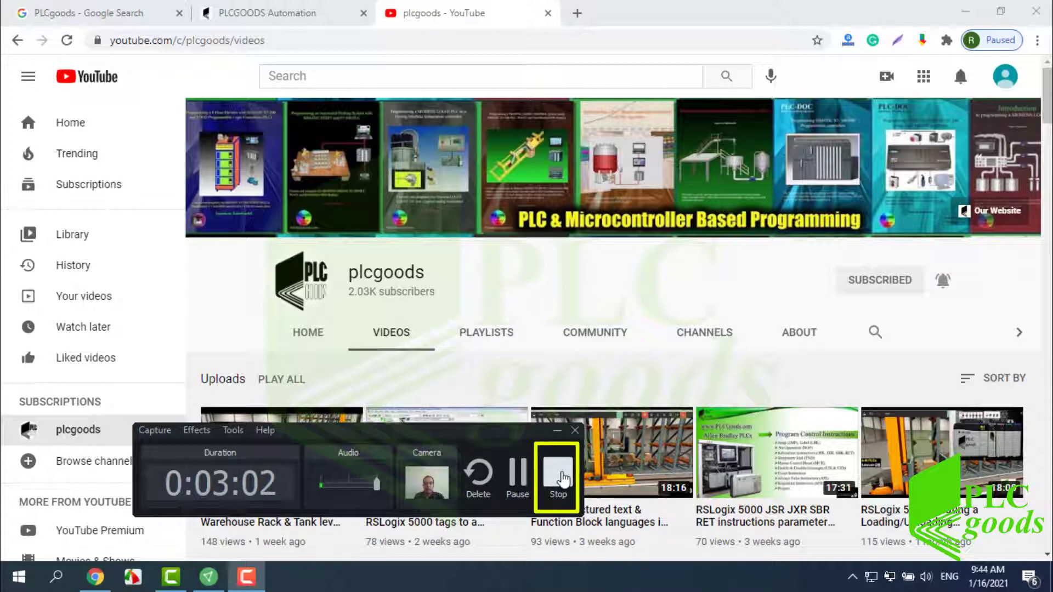
{"action": "left_click", "coordinate": [564, 479]}
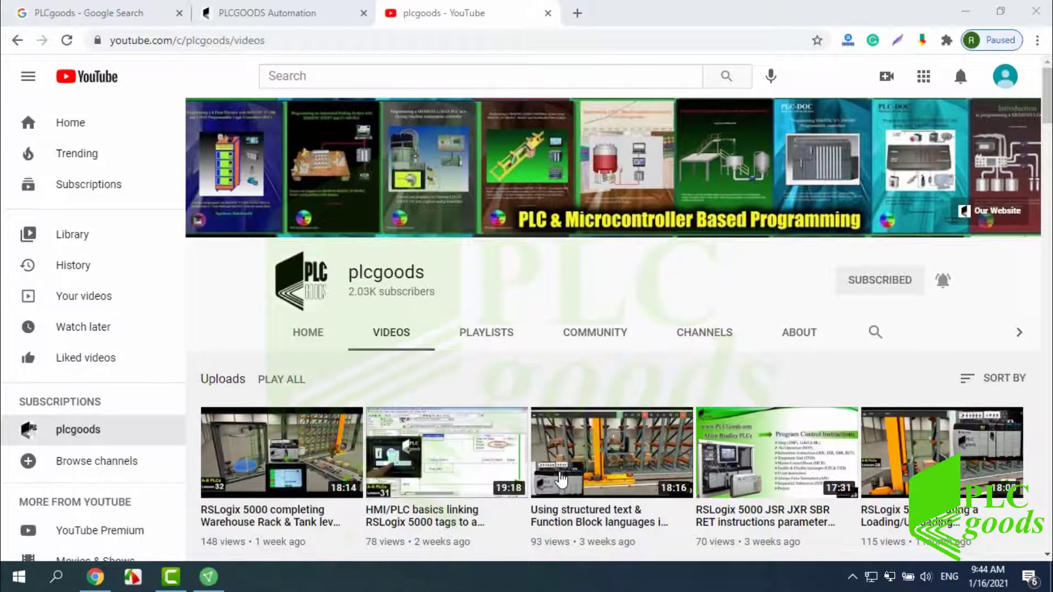
{"action": "left_click", "coordinate": [962, 13]}
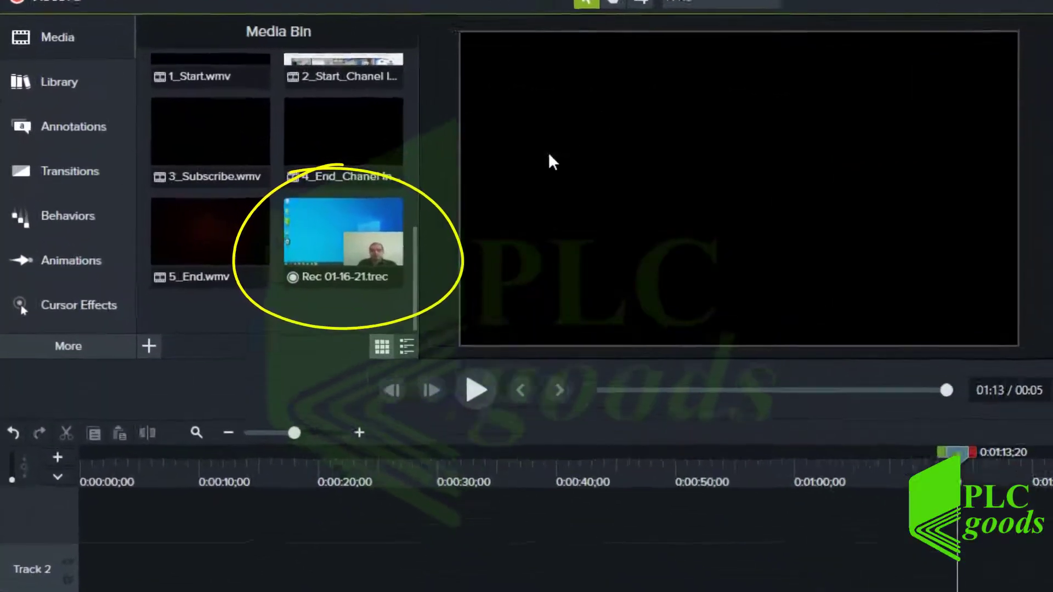
Check the file location of Rec 01-16-21.trec from Camtasia's Media Bin, and return to the desktop.
{"action": "left_click", "coordinate": [351, 254]}
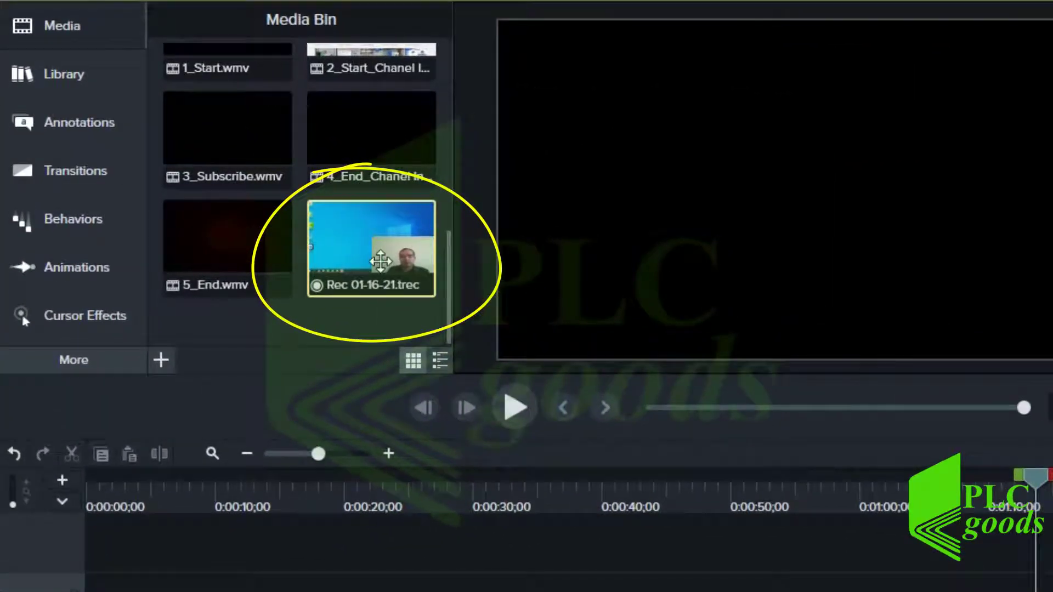
{"action": "right_click", "coordinate": [389, 269]}
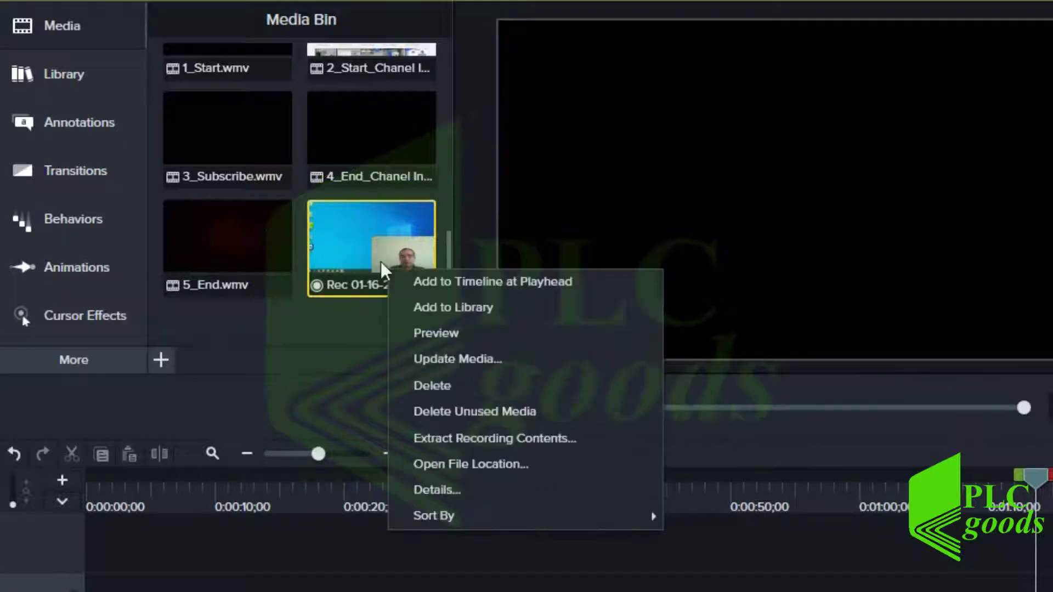
{"action": "left_click", "coordinate": [444, 466]}
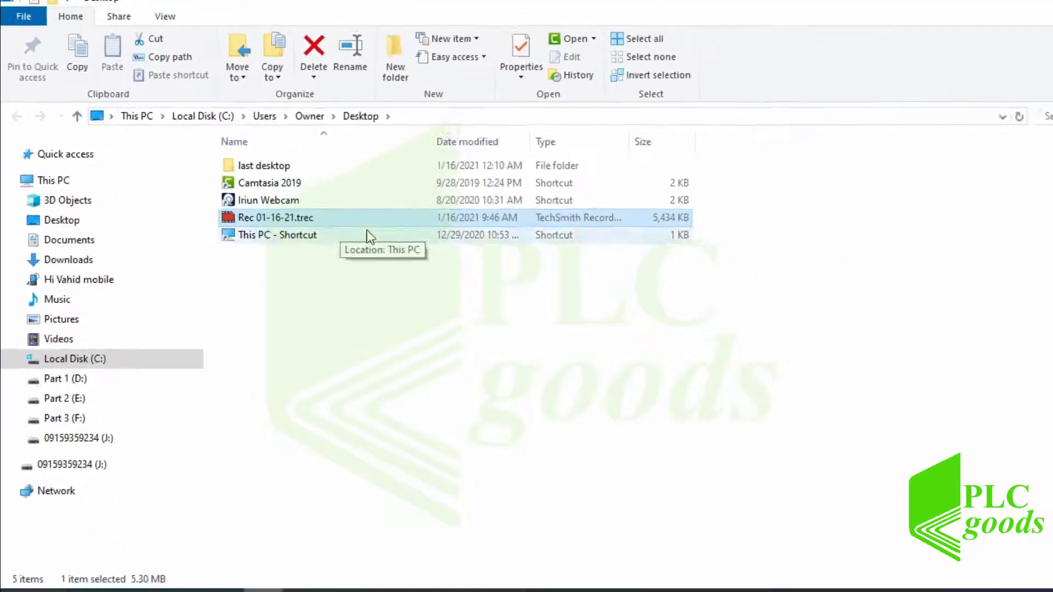
{"action": "left_click", "coordinate": [1035, 8]}
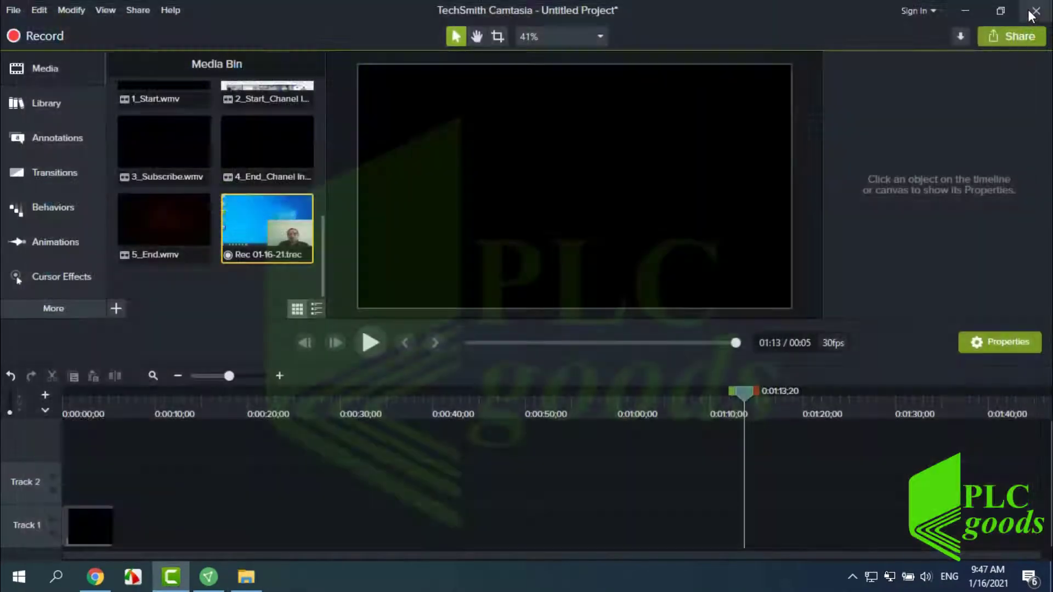
{"action": "left_click", "coordinate": [966, 11]}
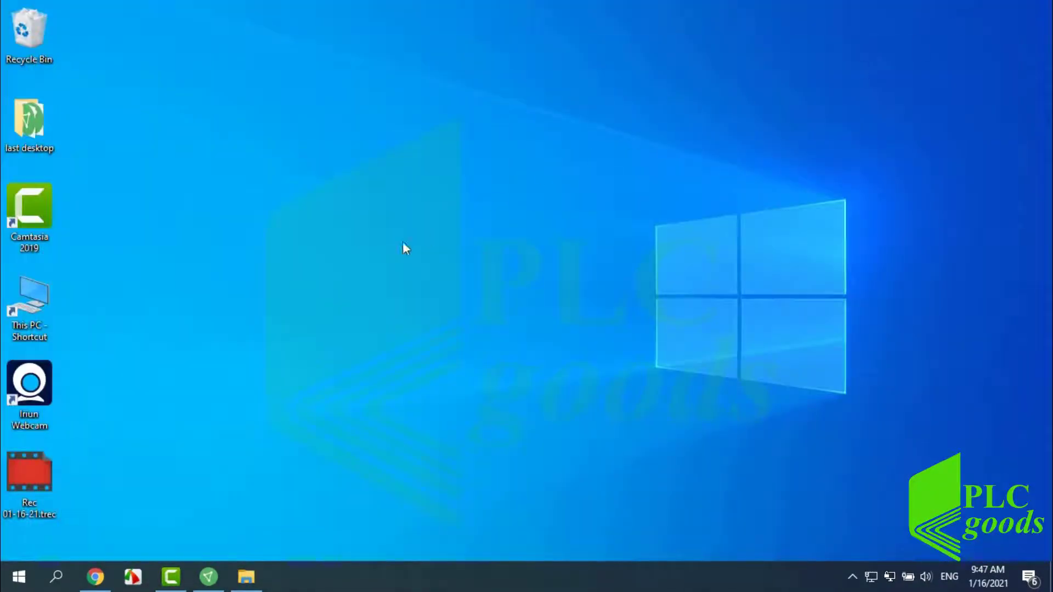
Try to move Rec 01-16-21.trec from the desktop into the Source folder of Project01.
{"action": "right_click", "coordinate": [38, 483]}
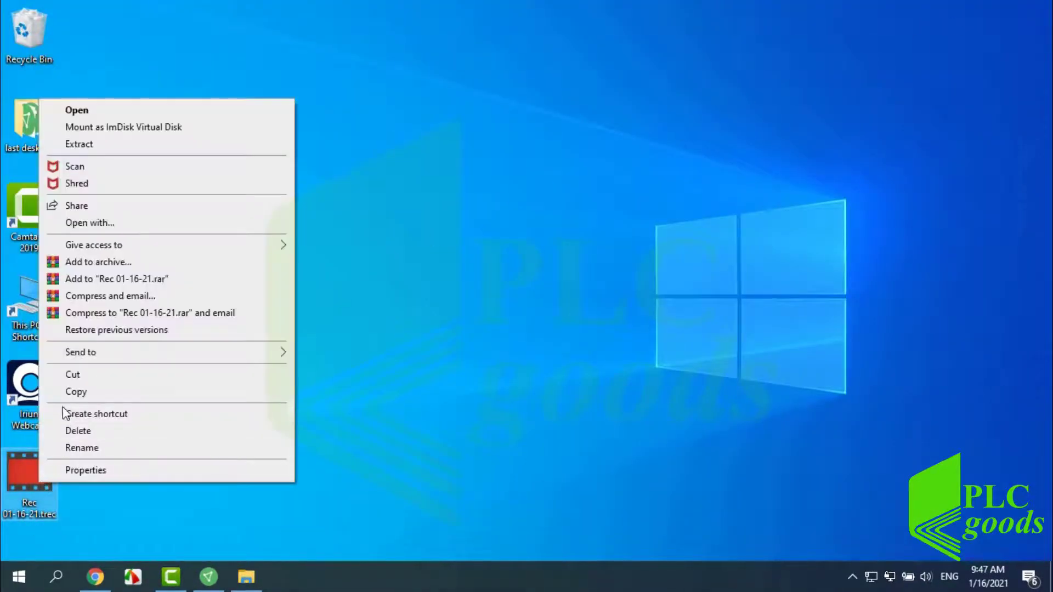
{"action": "left_click", "coordinate": [79, 376]}
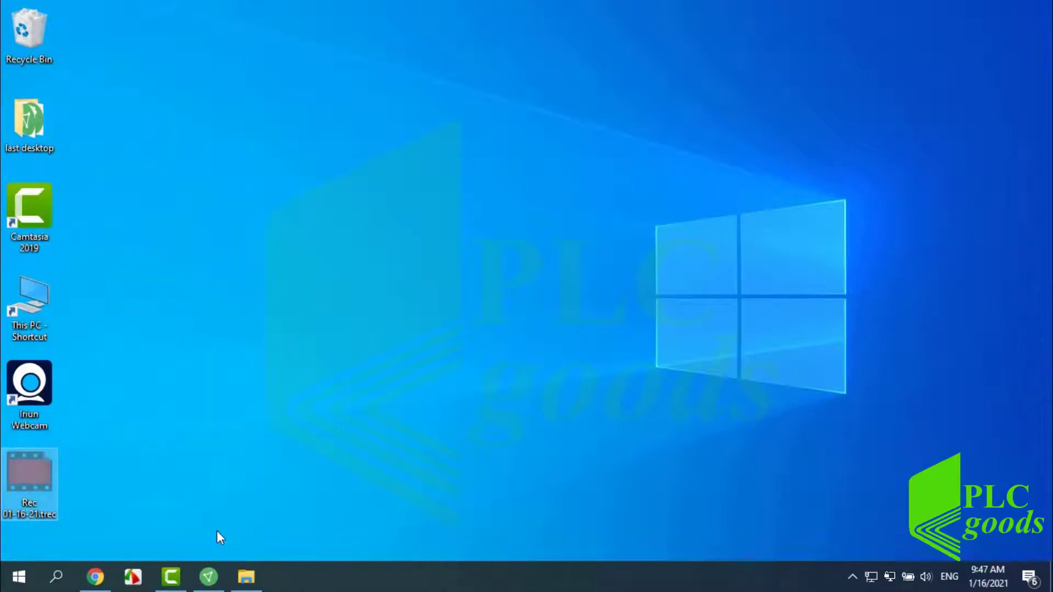
{"action": "left_click", "coordinate": [247, 577]}
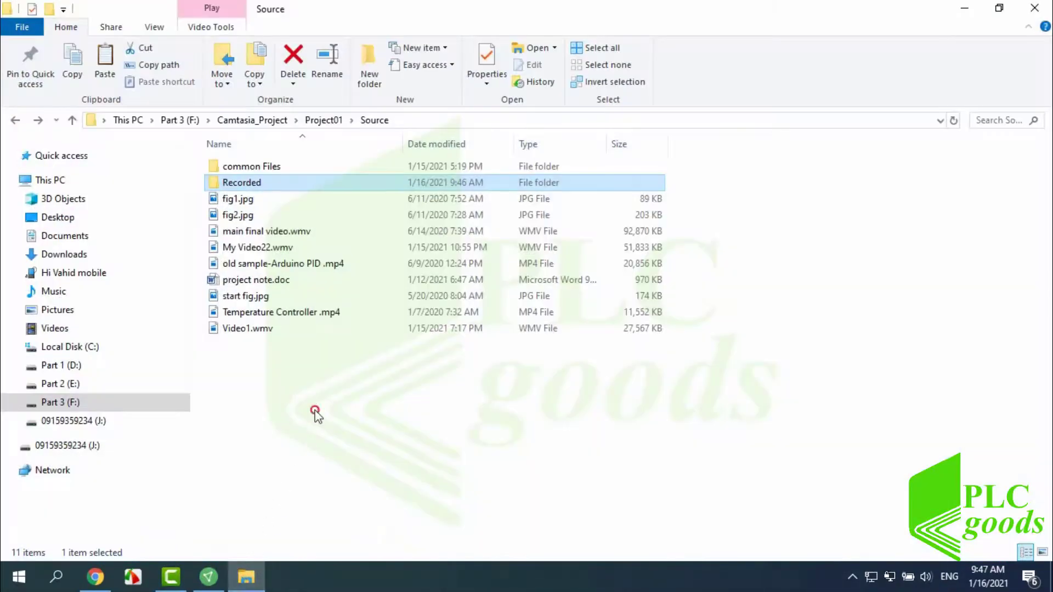
{"action": "right_click", "coordinate": [315, 410]}
{"action": "left_click", "coordinate": [354, 299]}
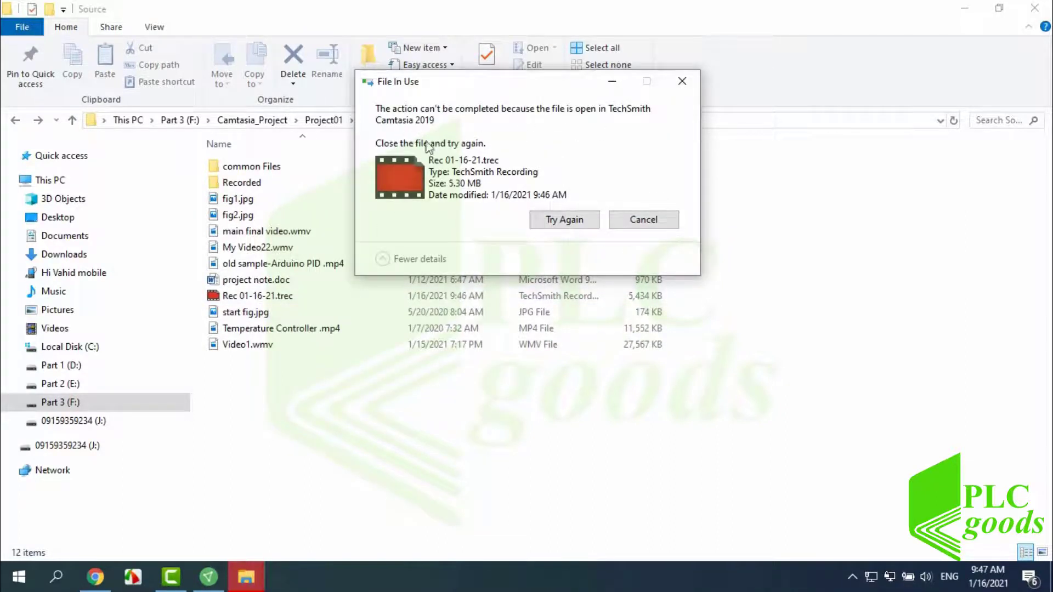
Remove Rec 01-16-21.trec from Camtasia's Media Bin and retry moving the file into the Source folder.
{"action": "left_click", "coordinate": [171, 581]}
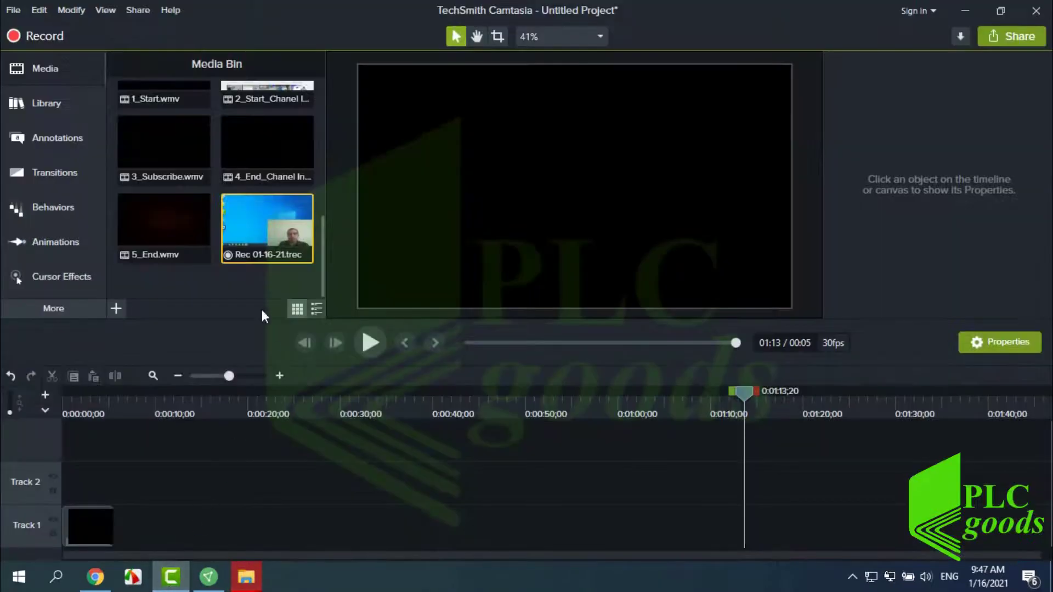
{"action": "right_click", "coordinate": [255, 239]}
{"action": "left_click", "coordinate": [290, 327]}
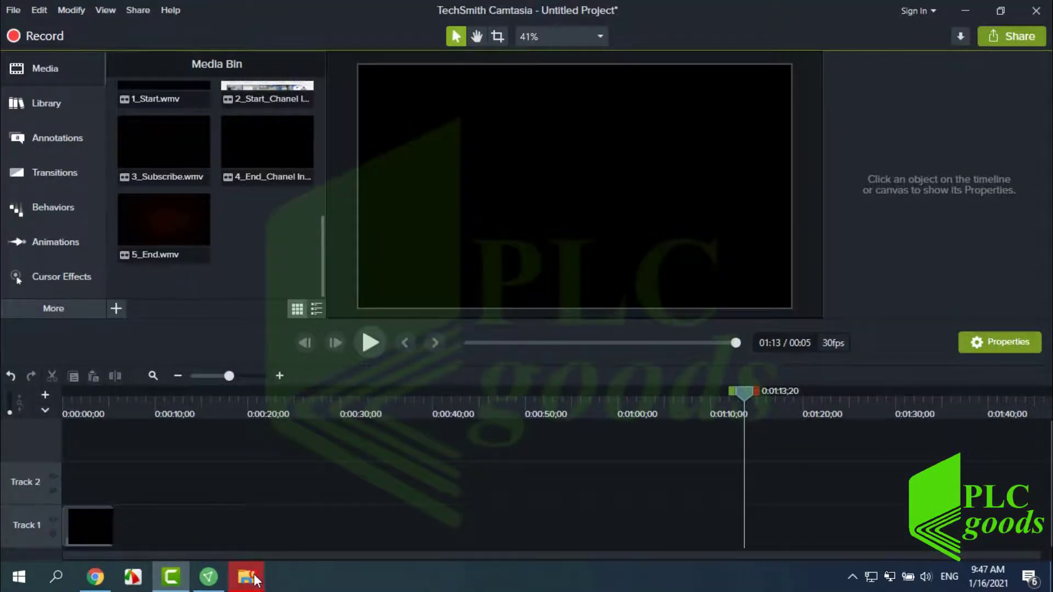
{"action": "mouse_move", "coordinate": [255, 580]}
{"action": "left_click", "coordinate": [303, 534]}
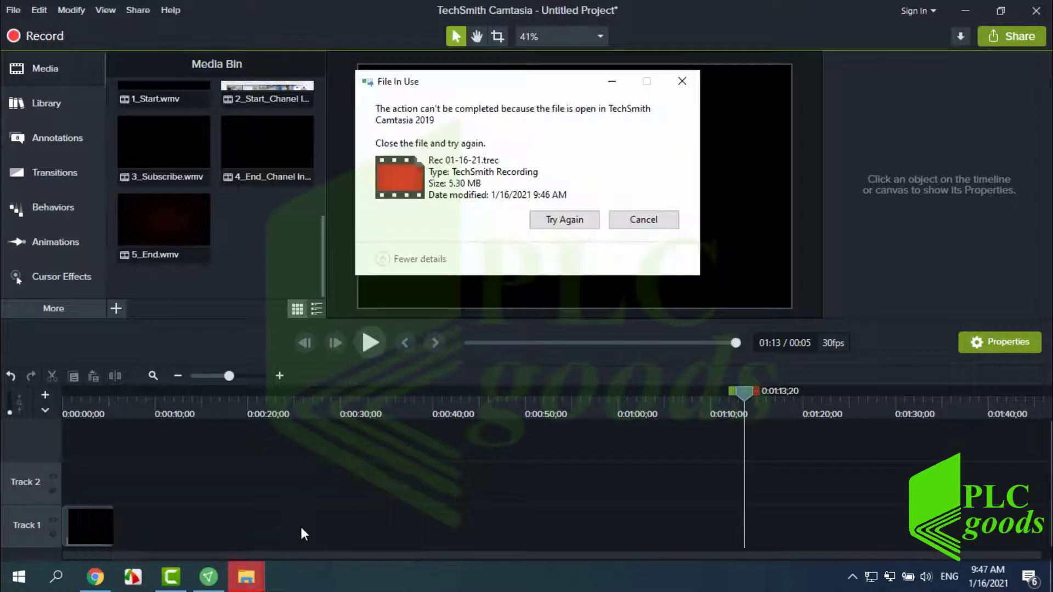
{"action": "left_click", "coordinate": [560, 221]}
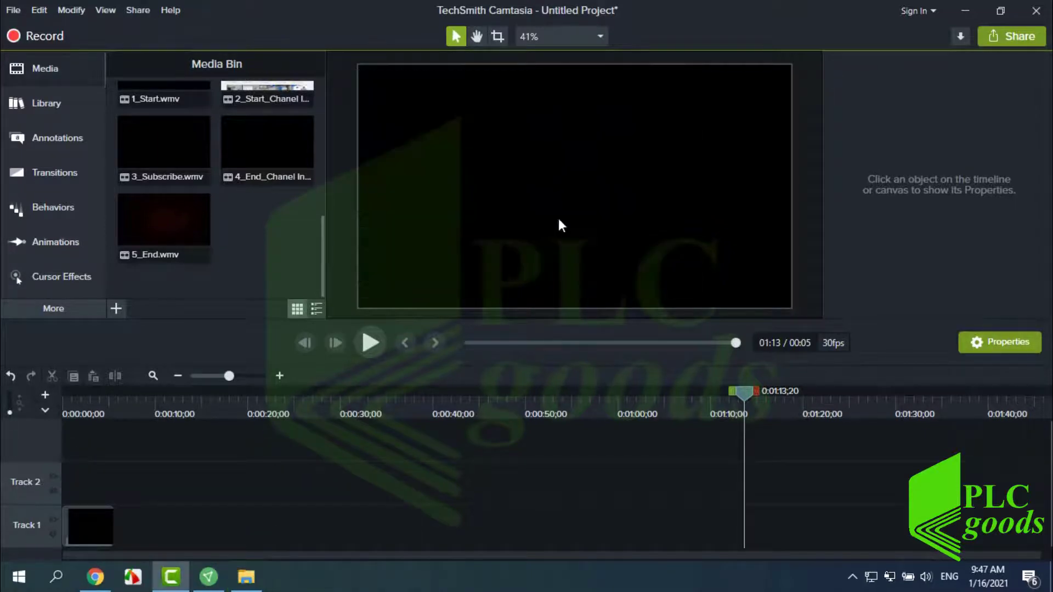
{"action": "left_click", "coordinate": [963, 12]}
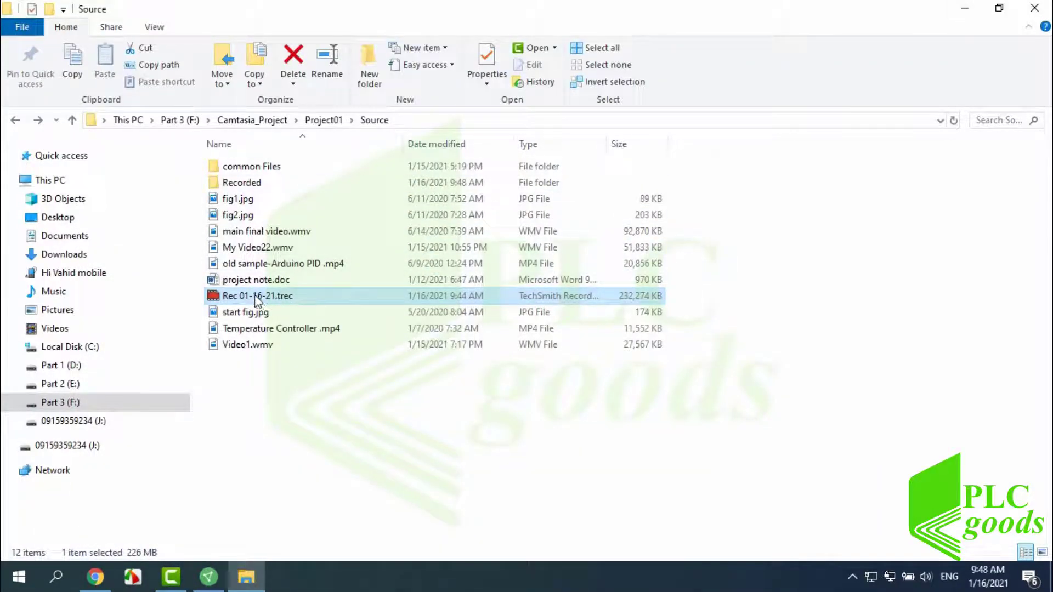
Import Rec 01-16-21.trec from the Source folder into Camtasia's Media Bin and place it after 1_Start on the timeline at about 0:00:07;18.
{"action": "left_click_drag", "start_coordinate": [255, 299], "coordinate": [168, 586]}
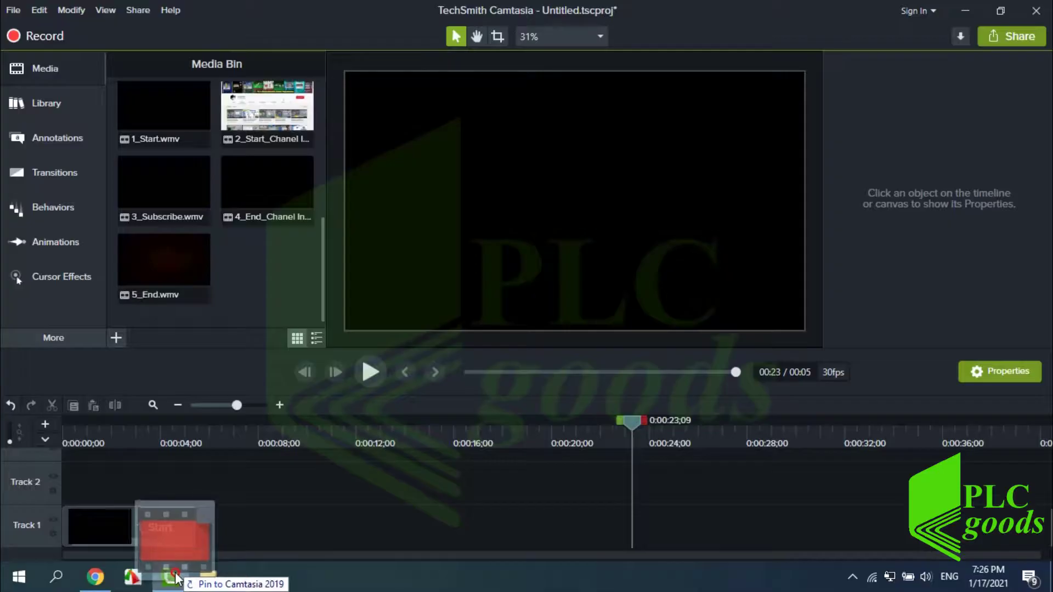
{"action": "left_click_drag", "start_coordinate": [164, 582], "coordinate": [235, 405]}
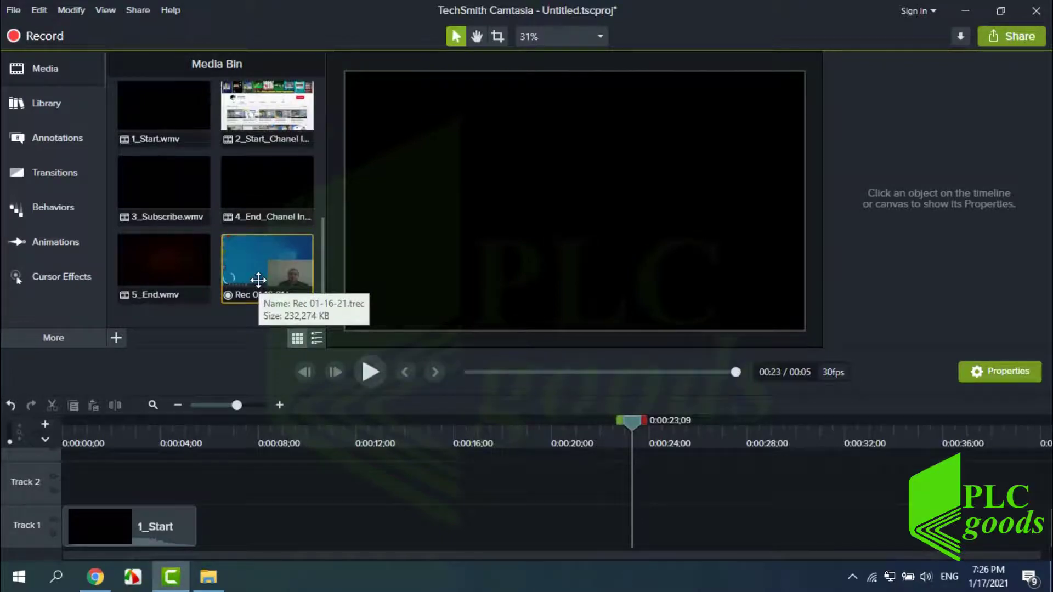
{"action": "left_click_drag", "start_coordinate": [259, 280], "coordinate": [254, 541]}
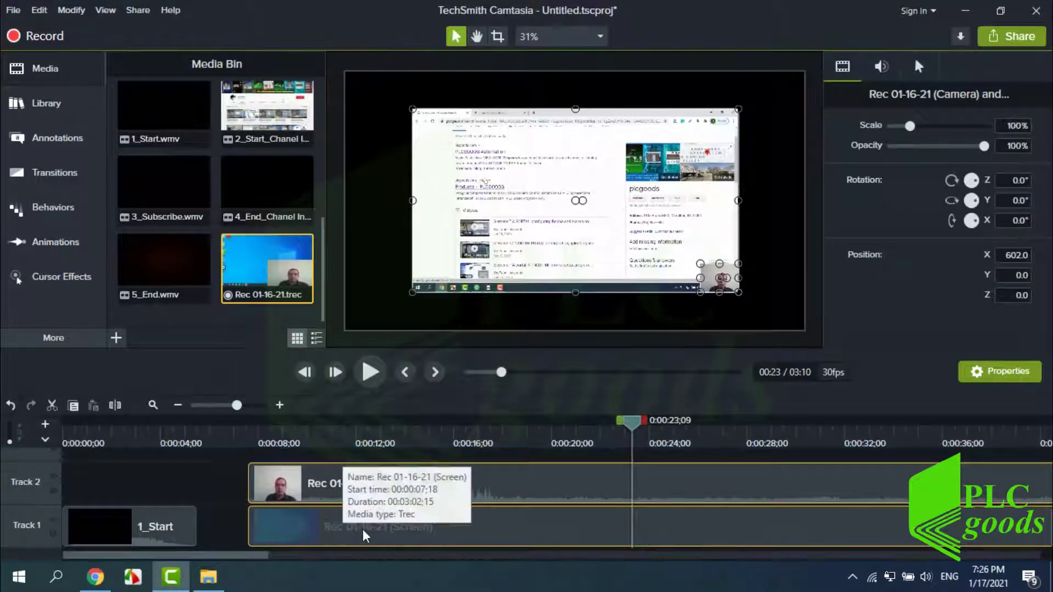
Move the playhead to 0:00:24;11 and enlarge the screen clip to 140.6% so it fills the canvas.
{"action": "left_click_drag", "start_coordinate": [632, 420], "coordinate": [659, 435]}
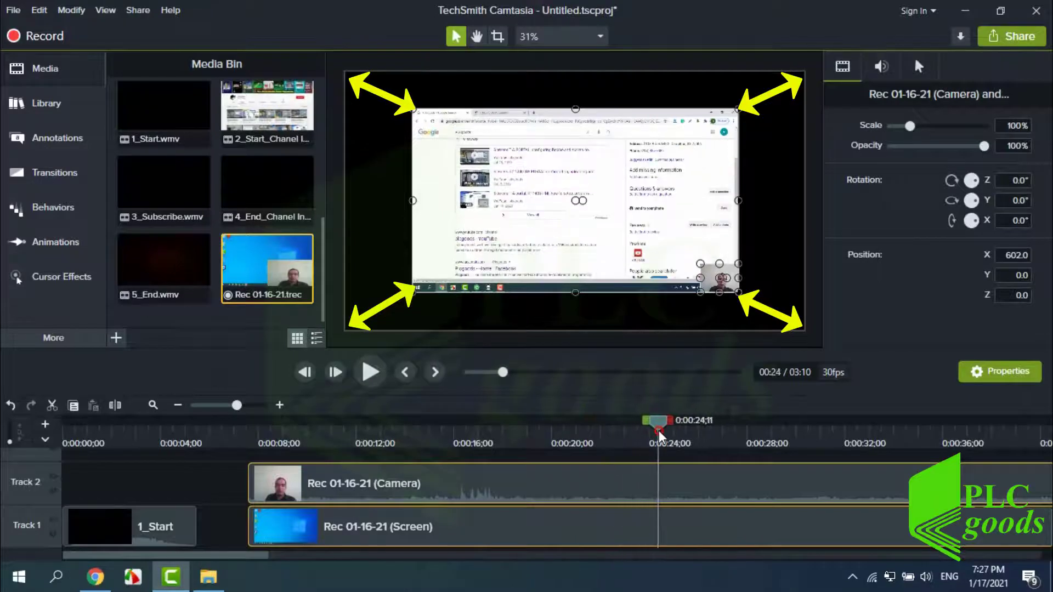
{"action": "left_click", "coordinate": [631, 527]}
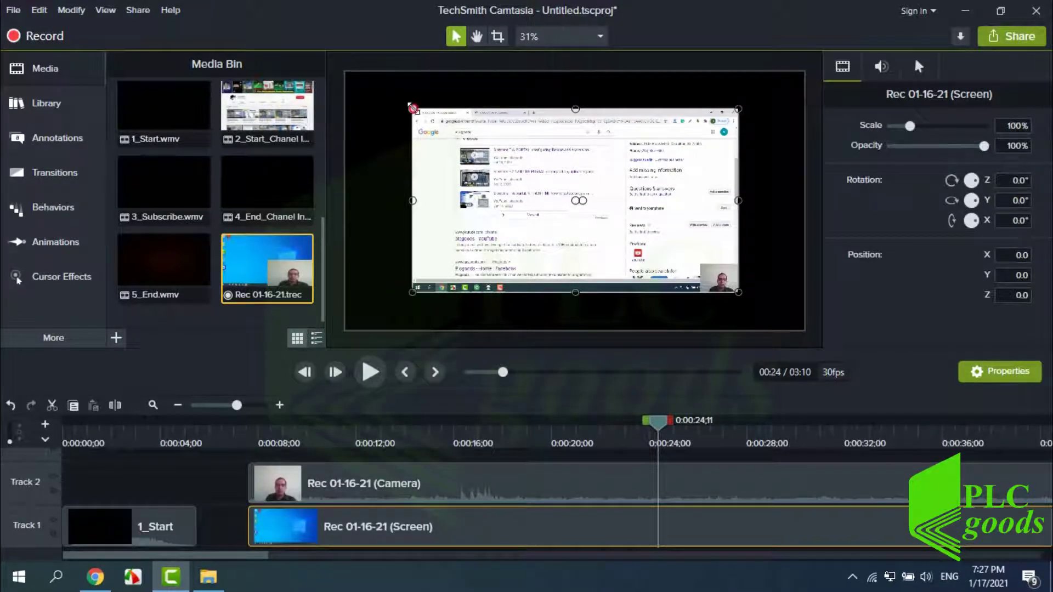
{"action": "left_click_drag", "start_coordinate": [413, 109], "coordinate": [353, 79]}
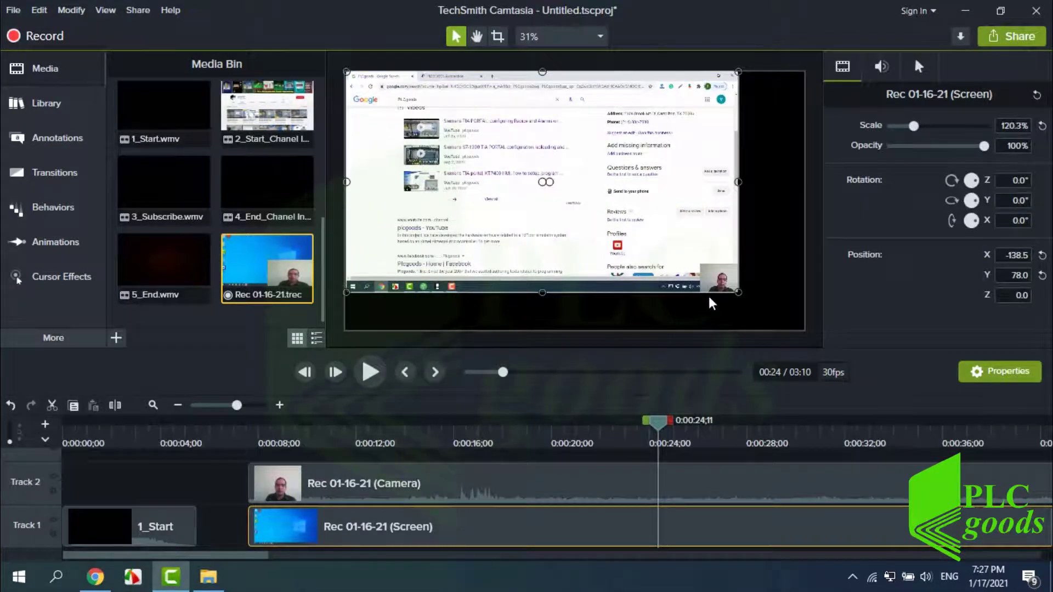
{"action": "left_click_drag", "start_coordinate": [738, 292], "coordinate": [800, 326]}
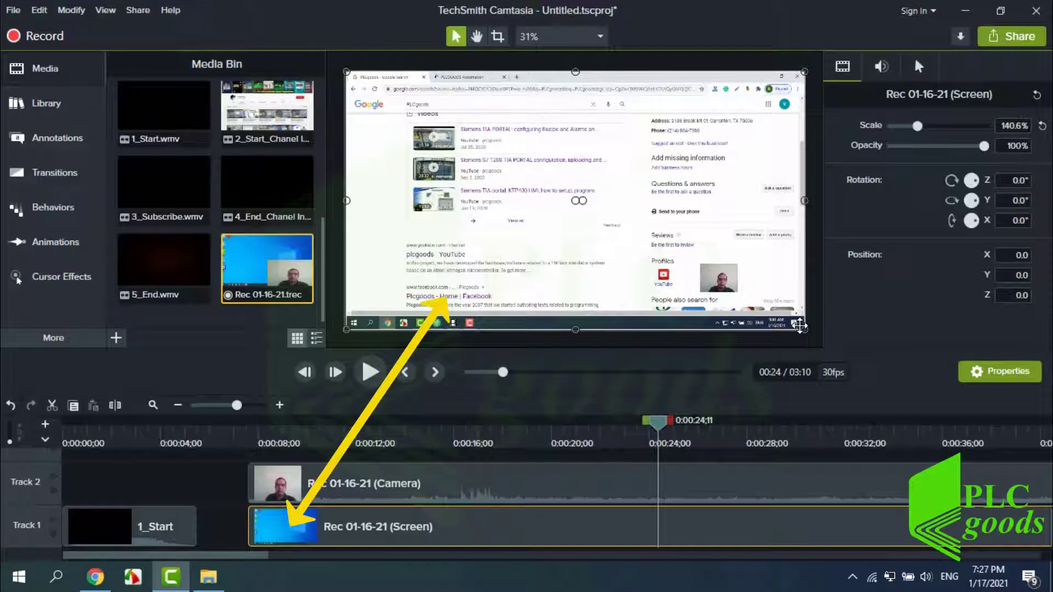
Enlarge the camera clip to about 89.5% and place it at the canvas's right edge, at about X 672.6, Y -162.7.
{"action": "left_click", "coordinate": [680, 483]}
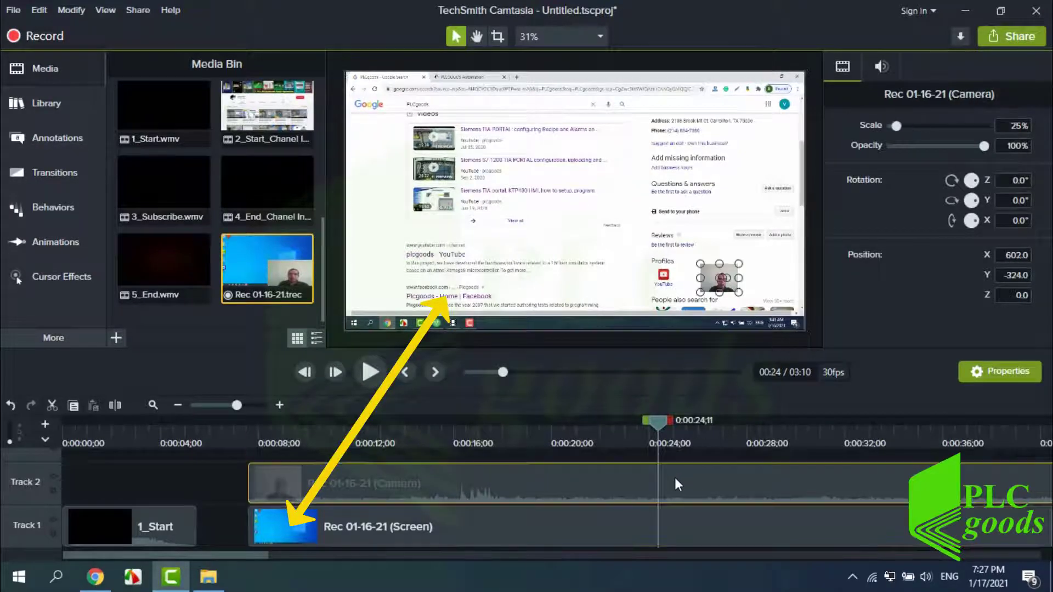
{"action": "left_click_drag", "start_coordinate": [678, 246], "coordinate": [597, 196]}
{"action": "left_click_drag", "start_coordinate": [632, 259], "coordinate": [700, 247]}
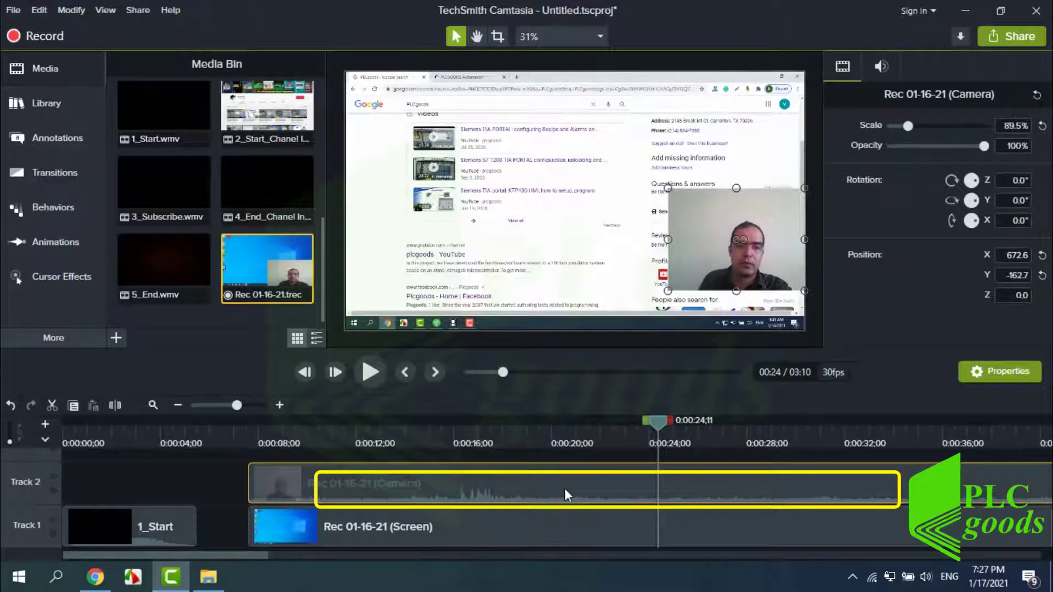
Separate the camera clip's audio from its video and set the audio gain to 90%.
{"action": "right_click", "coordinate": [565, 488]}
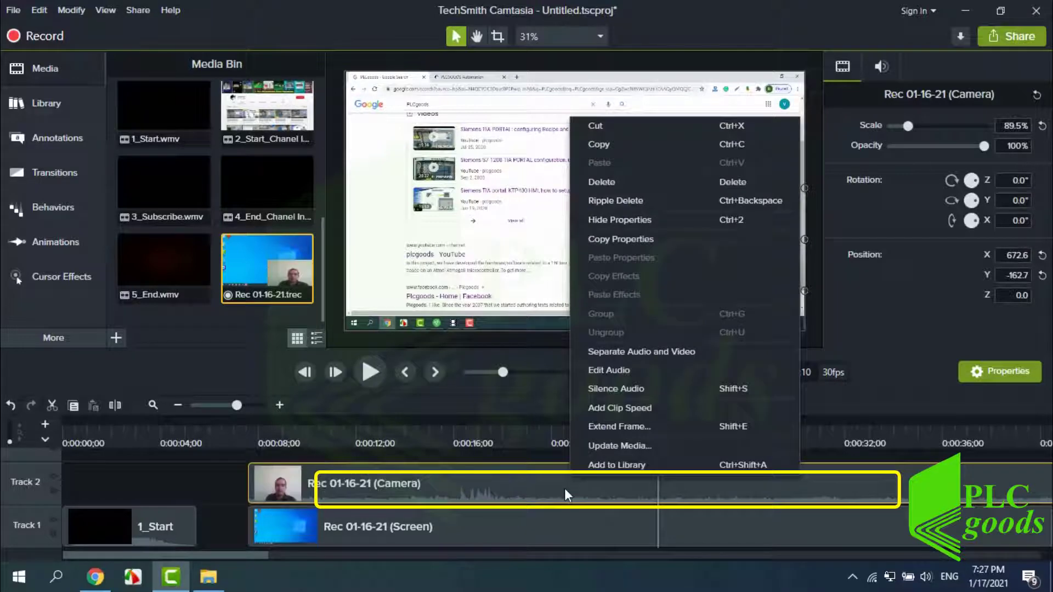
{"action": "left_click", "coordinate": [619, 352]}
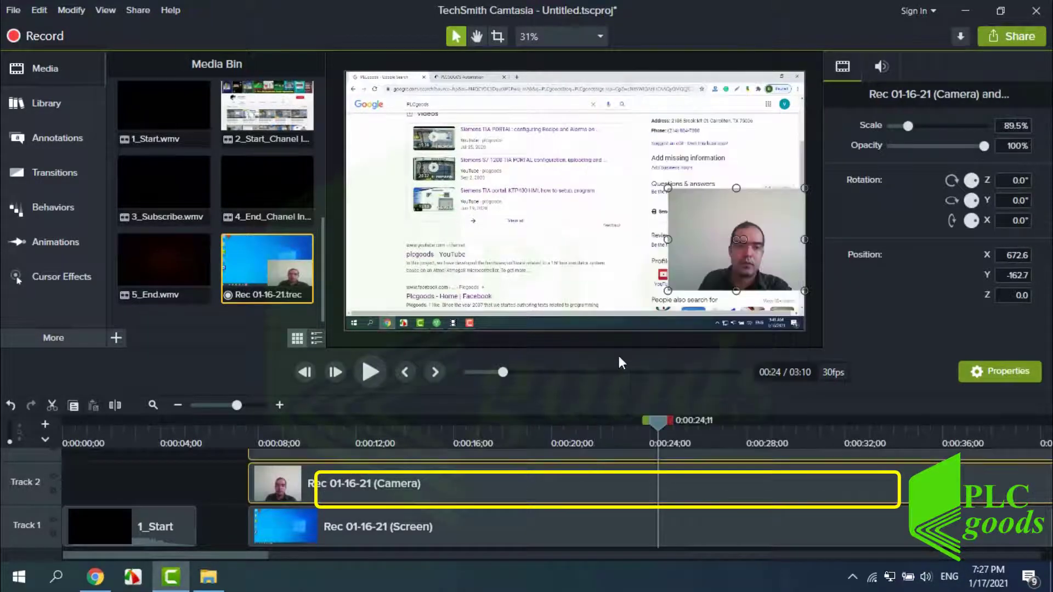
{"action": "left_click", "coordinate": [555, 479]}
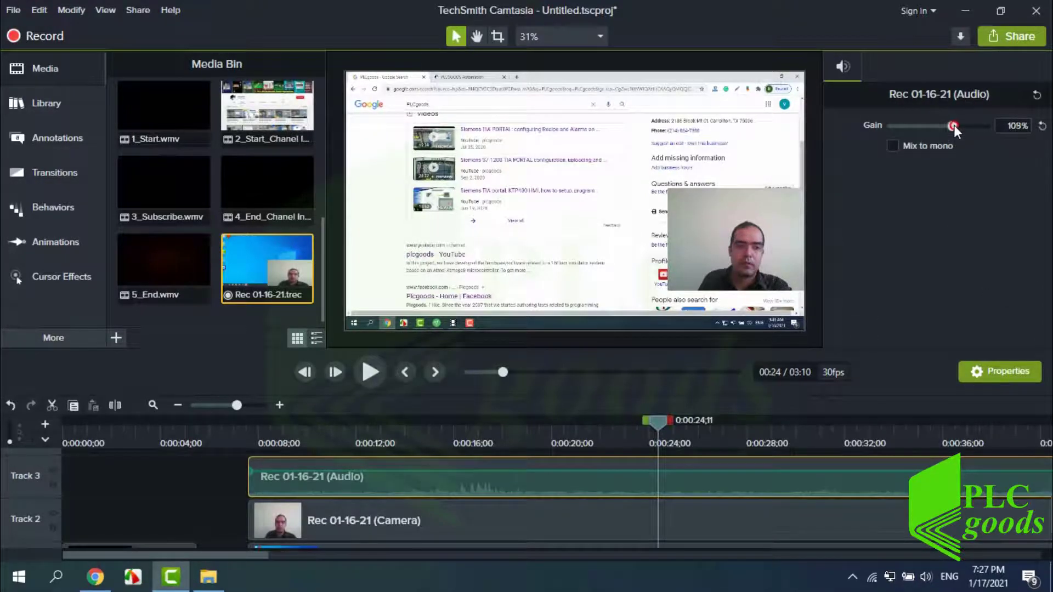
{"action": "mouse_move", "coordinate": [954, 125]}
{"action": "left_mouse_down"}
{"action": "mouse_move", "coordinate": [962, 127]}
{"action": "mouse_move", "coordinate": [922, 130]}
{"action": "mouse_move", "coordinate": [948, 130]}
{"action": "left_mouse_up"}
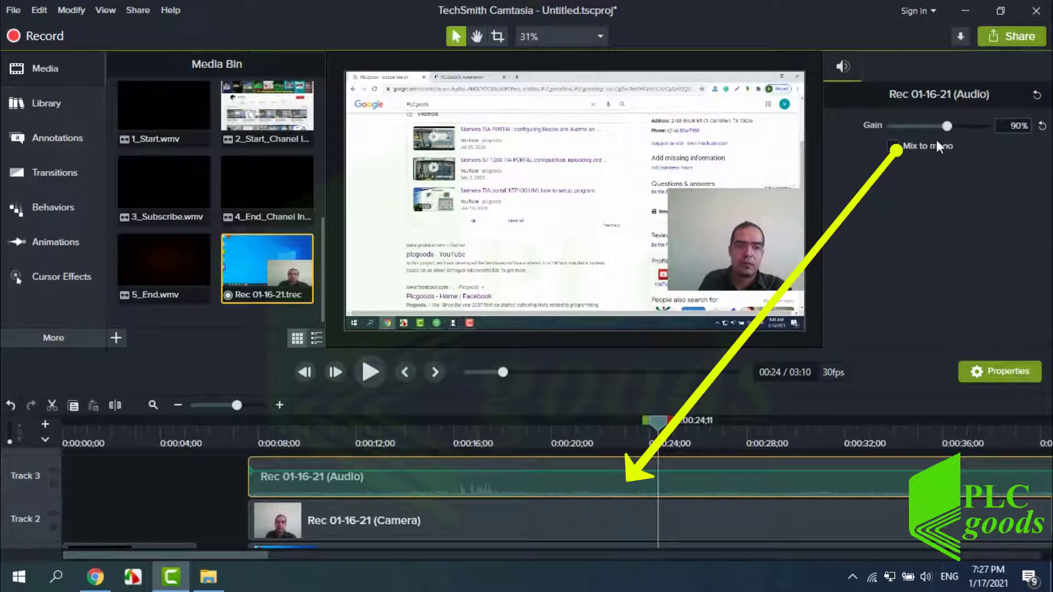
Scale the camera clip to 60.4% with 100% opacity, and select the screen clip on Track 1.
{"action": "left_click", "coordinate": [634, 531]}
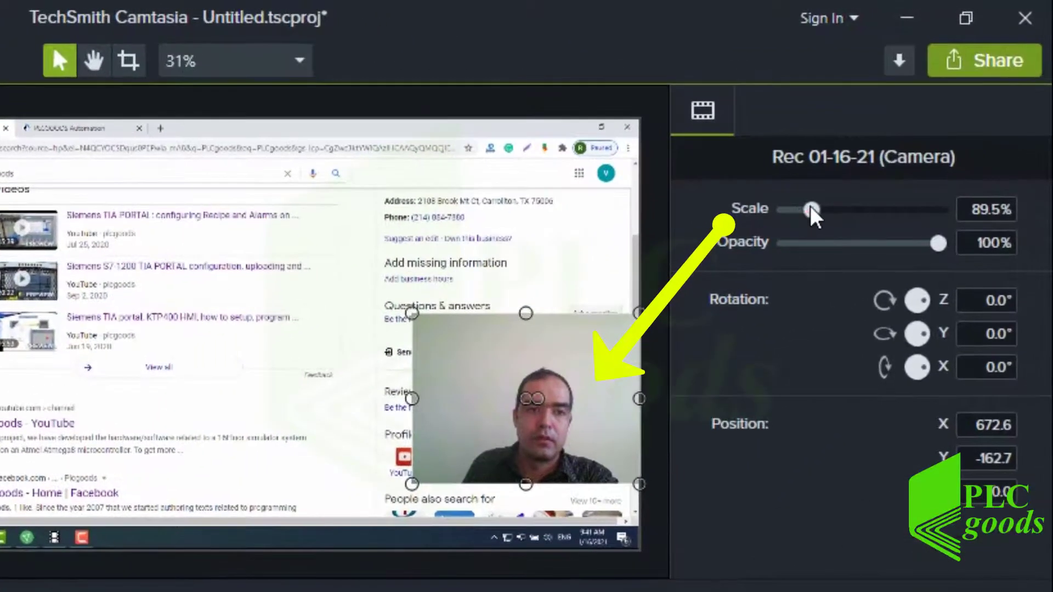
{"action": "left_click_drag", "start_coordinate": [903, 130], "coordinate": [913, 130]}
{"action": "left_click_drag", "start_coordinate": [828, 206], "coordinate": [804, 212]}
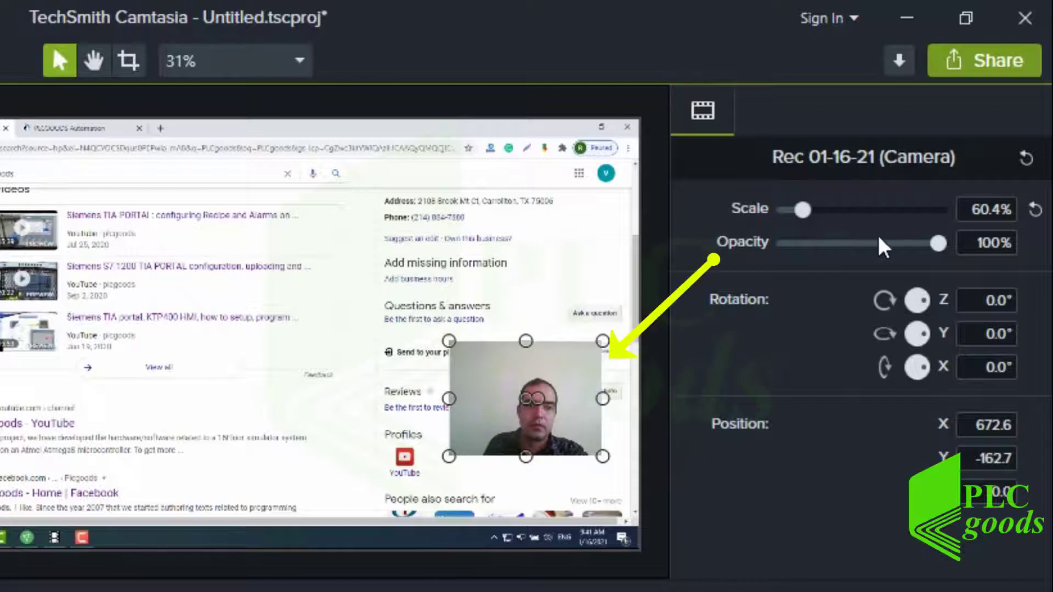
{"action": "left_click_drag", "start_coordinate": [939, 243], "coordinate": [968, 263]}
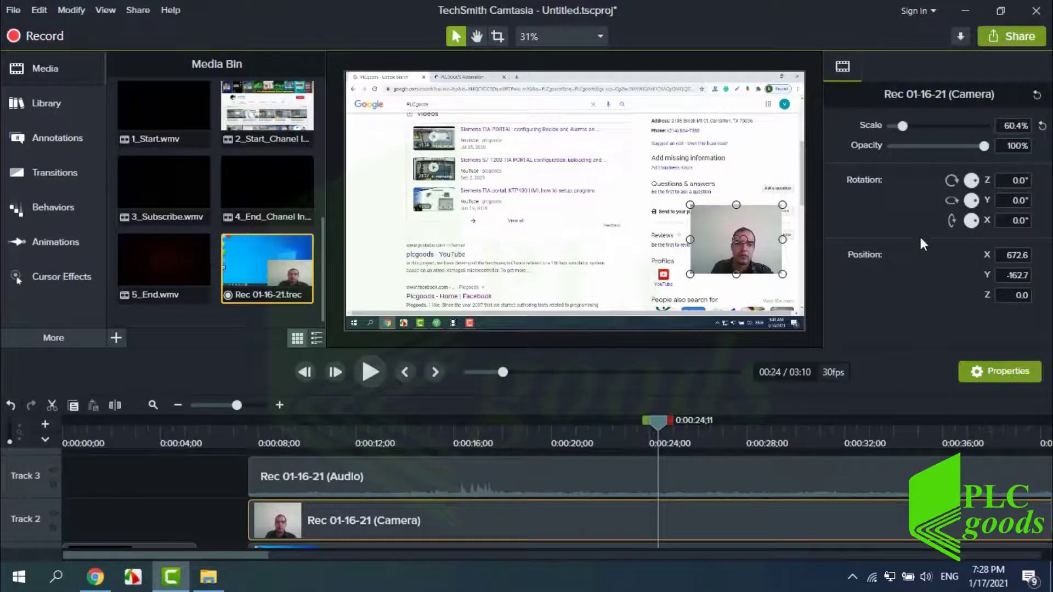
{"action": "scroll", "coordinate": [764, 535], "scroll_direction": "down", "scroll_amount": 1}
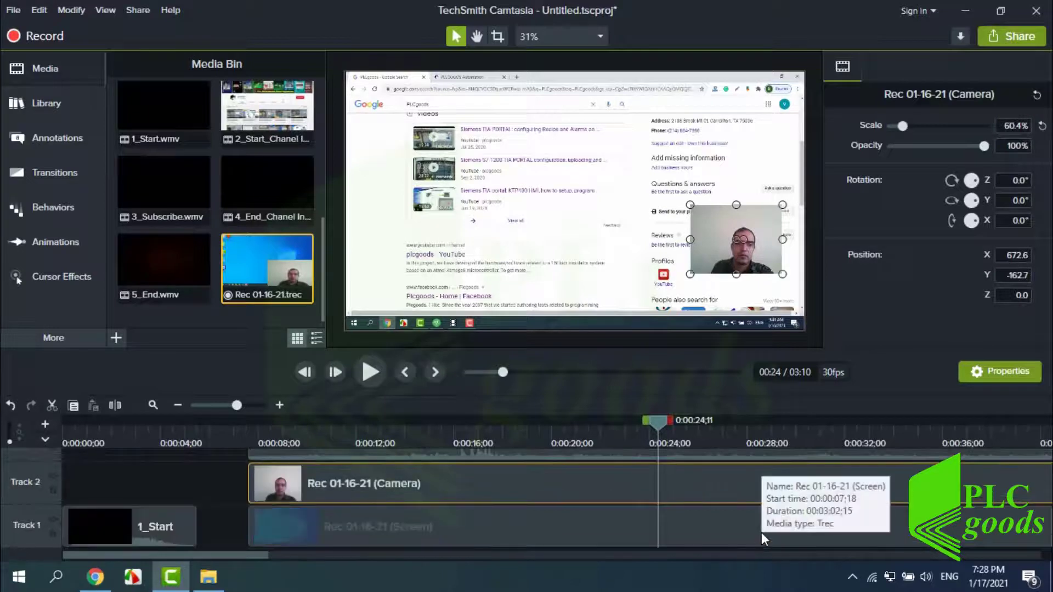
{"action": "left_click", "coordinate": [762, 532]}
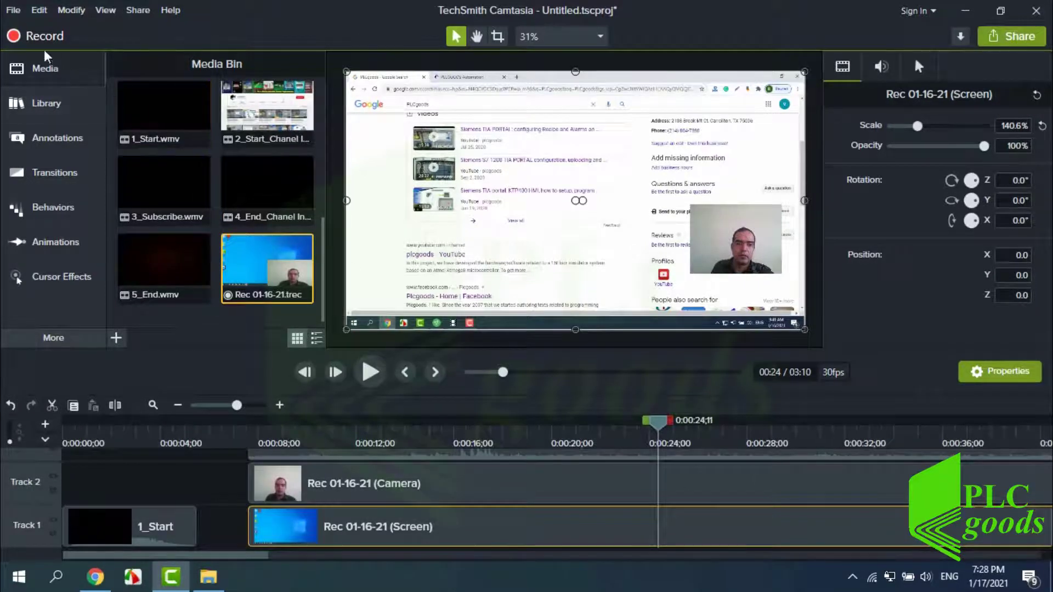
Save the project under the name Project_01 in the Project01 folder.
{"action": "left_click", "coordinate": [15, 12]}
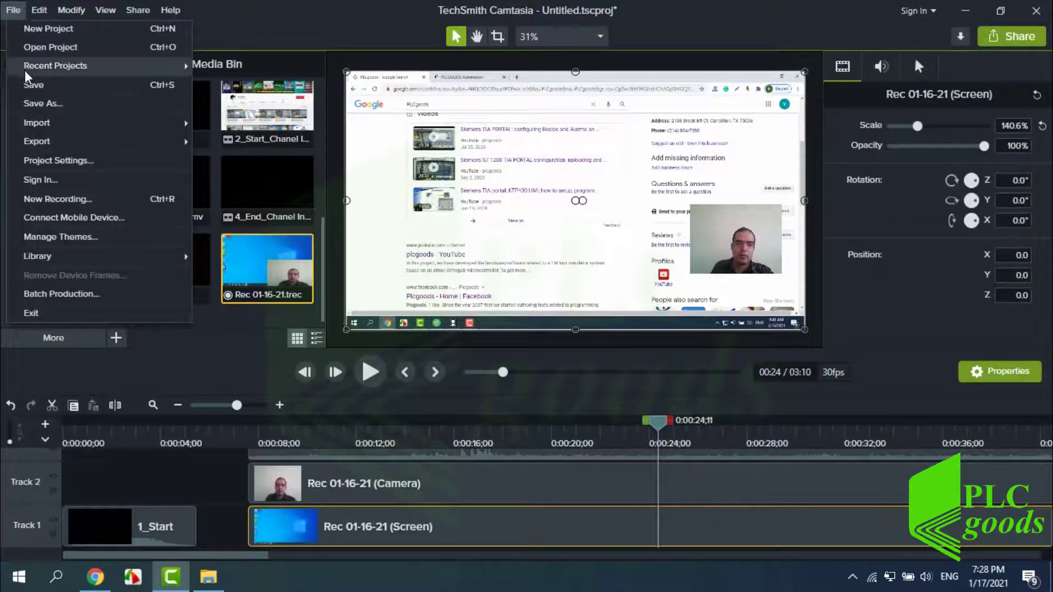
{"action": "left_click", "coordinate": [35, 104]}
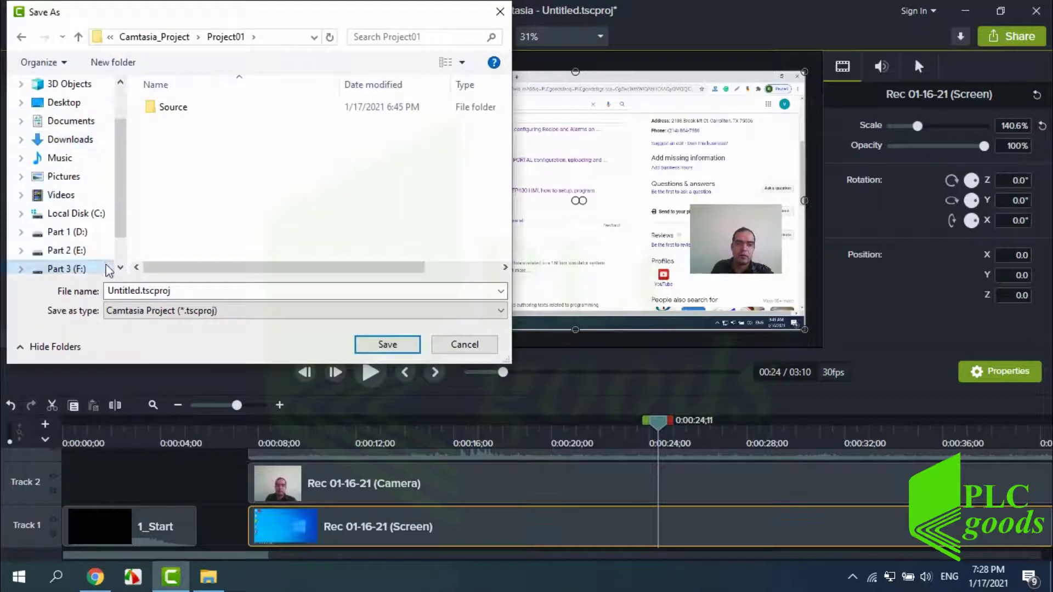
{"action": "type", "text": "Projec"}
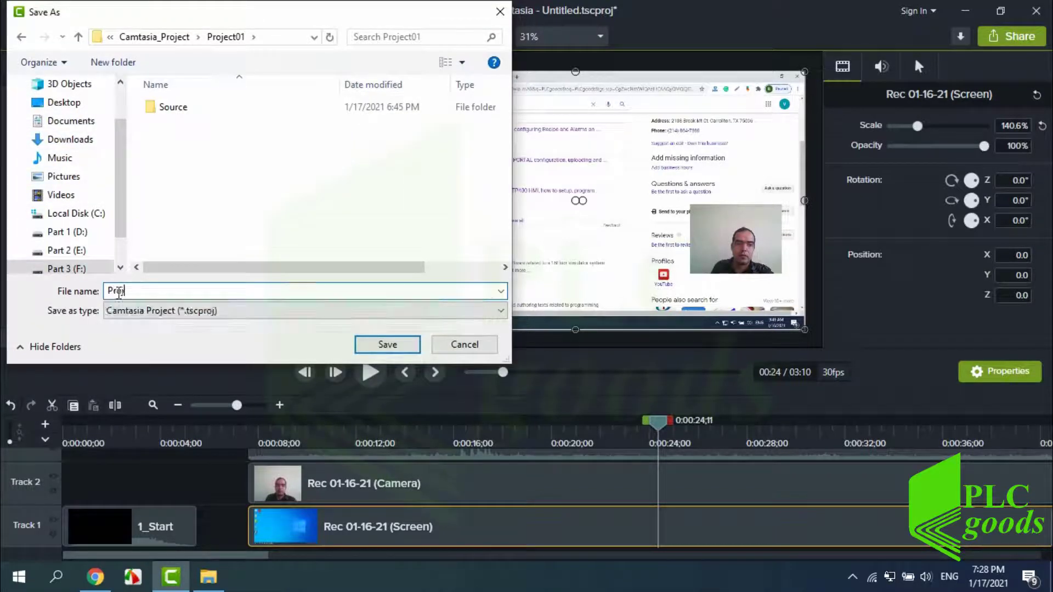
{"action": "type", "text": "t_01"}
{"action": "left_click", "coordinate": [379, 345]}
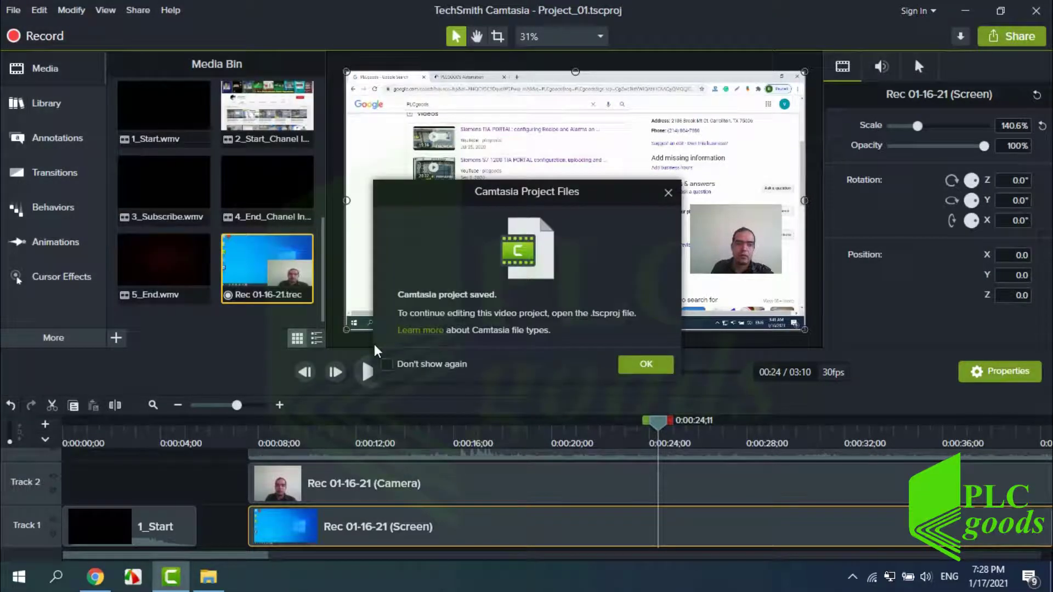
{"action": "left_click", "coordinate": [638, 367]}
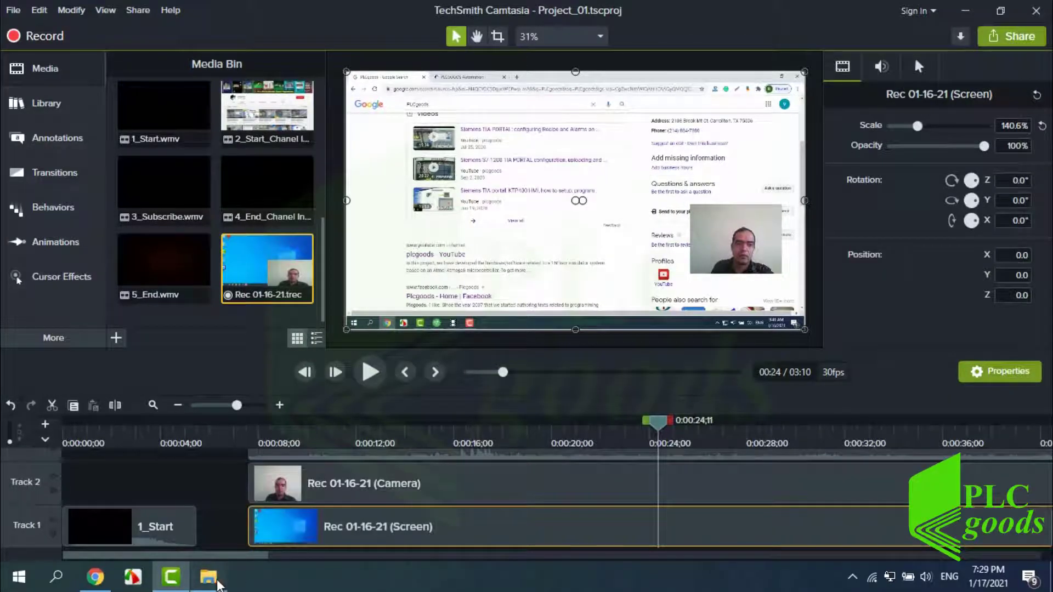
Look at fig1.jpg and fig2.jpg in the Source folder in File Explorer, and return to the Project01 folder.
{"action": "left_click", "coordinate": [209, 577]}
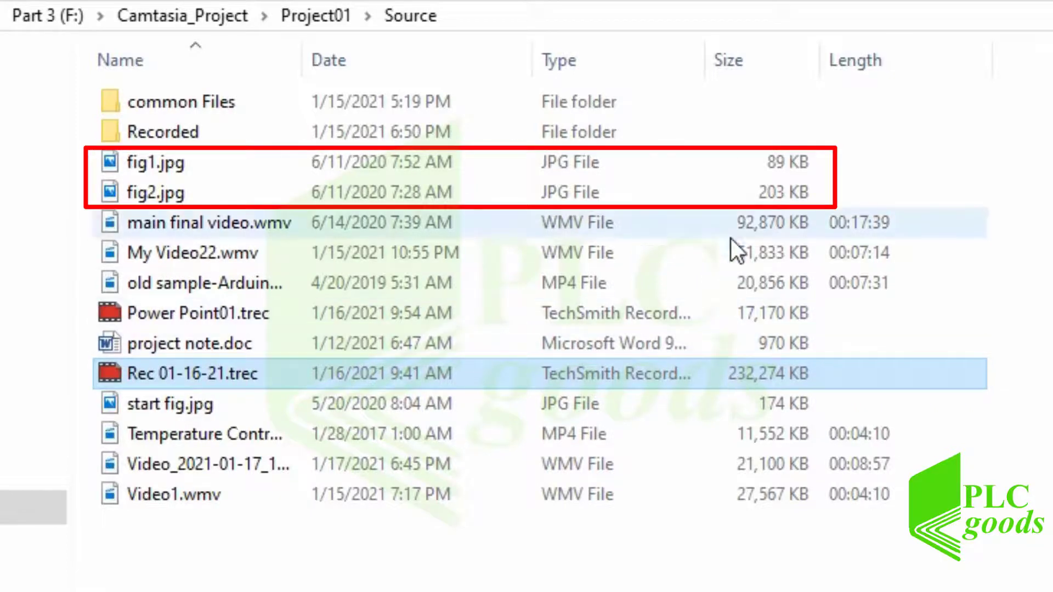
{"action": "left_click", "coordinate": [730, 194]}
{"action": "left_click", "coordinate": [727, 160]}
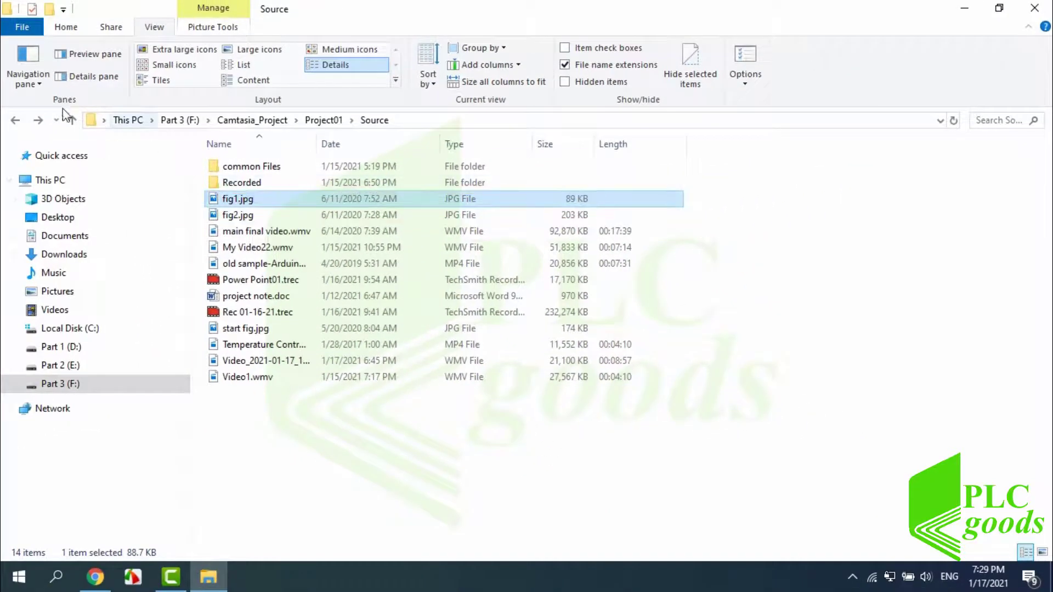
{"action": "left_click", "coordinate": [14, 120]}
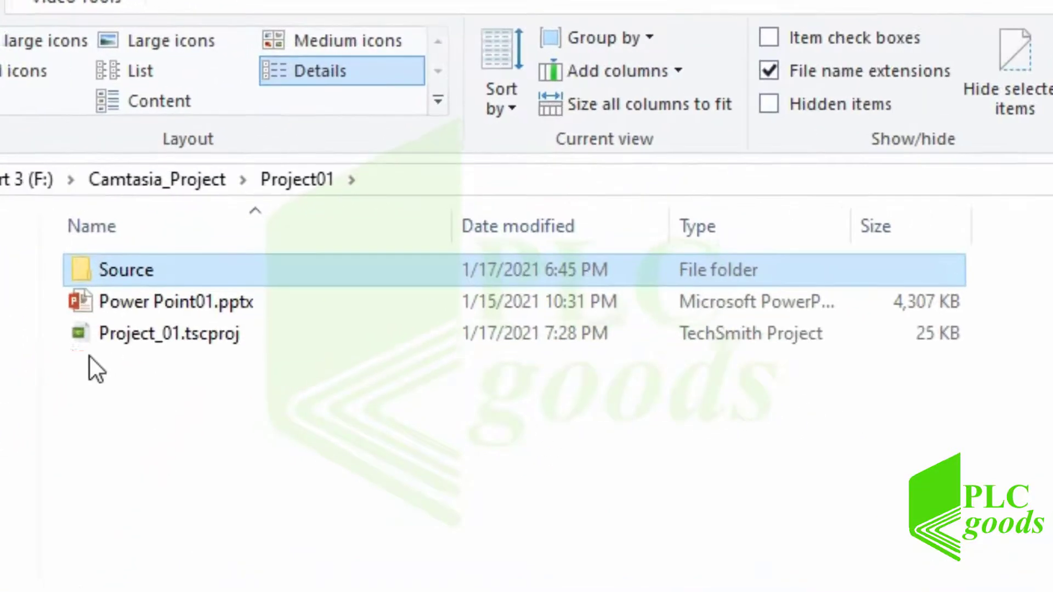
Select Project_01.tscproj in the Project01 folder, switch back to Camtasia, and close the program.
{"action": "left_click", "coordinate": [207, 239]}
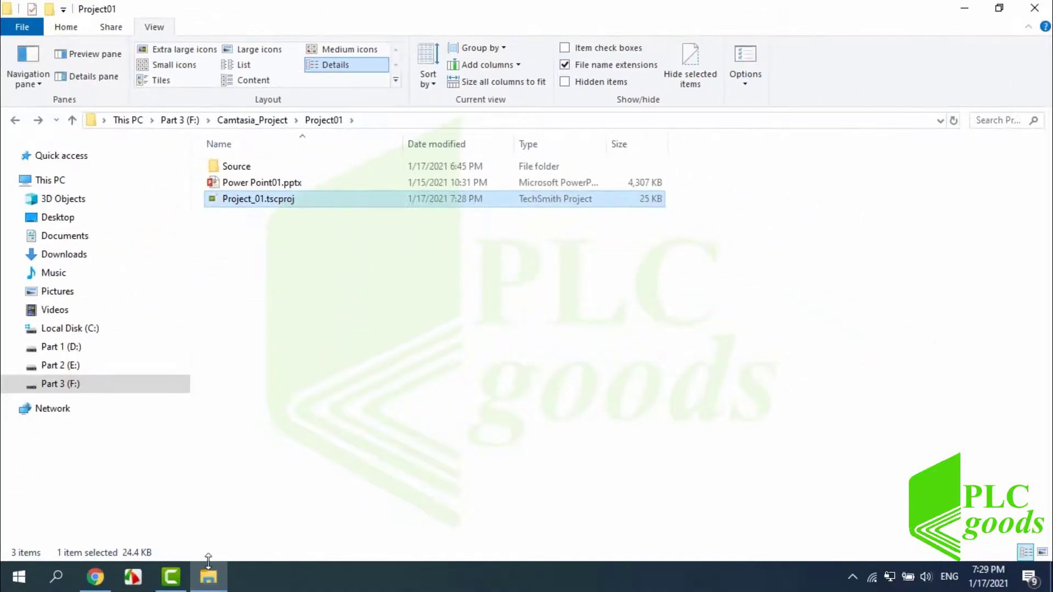
{"action": "left_click", "coordinate": [180, 575]}
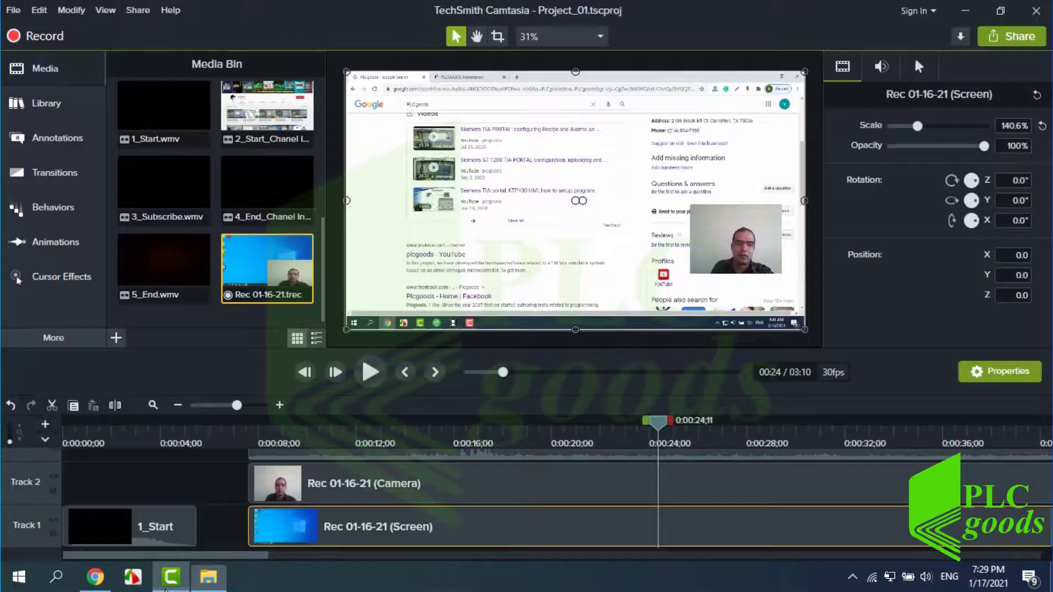
{"action": "left_click", "coordinate": [1036, 11]}
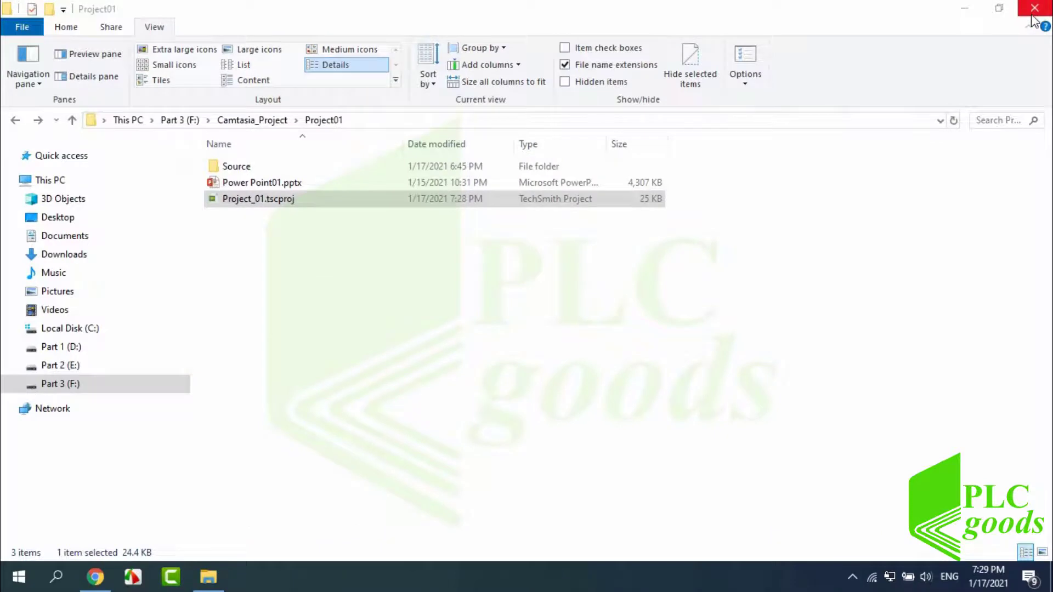
Open the Source folder in File Explorer and rename the image fig1.jpg as fig001.jpg.
{"action": "left_click", "coordinate": [235, 170]}
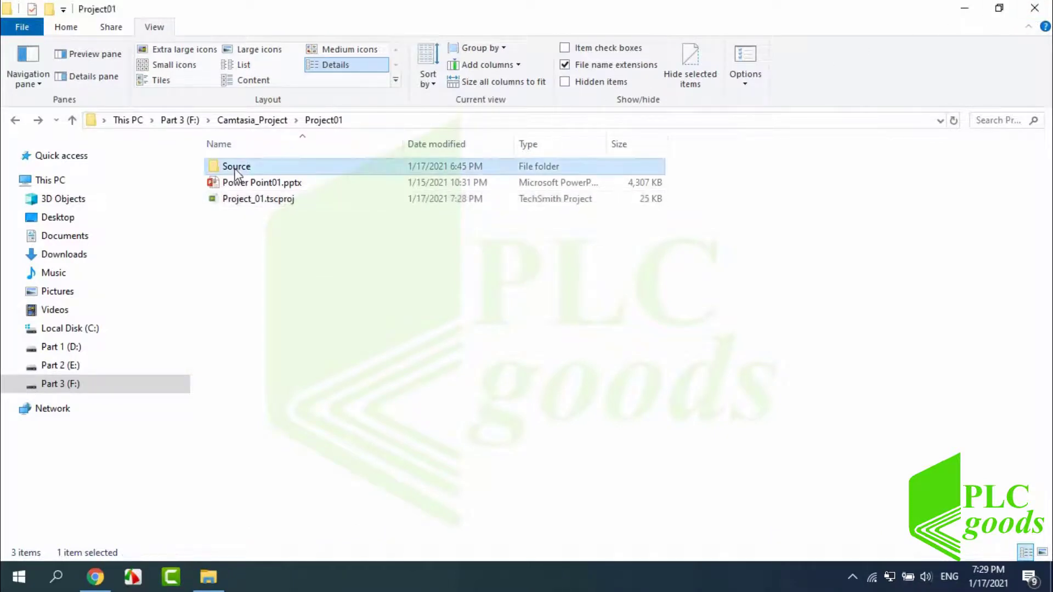
{"action": "double_click", "coordinate": [235, 171]}
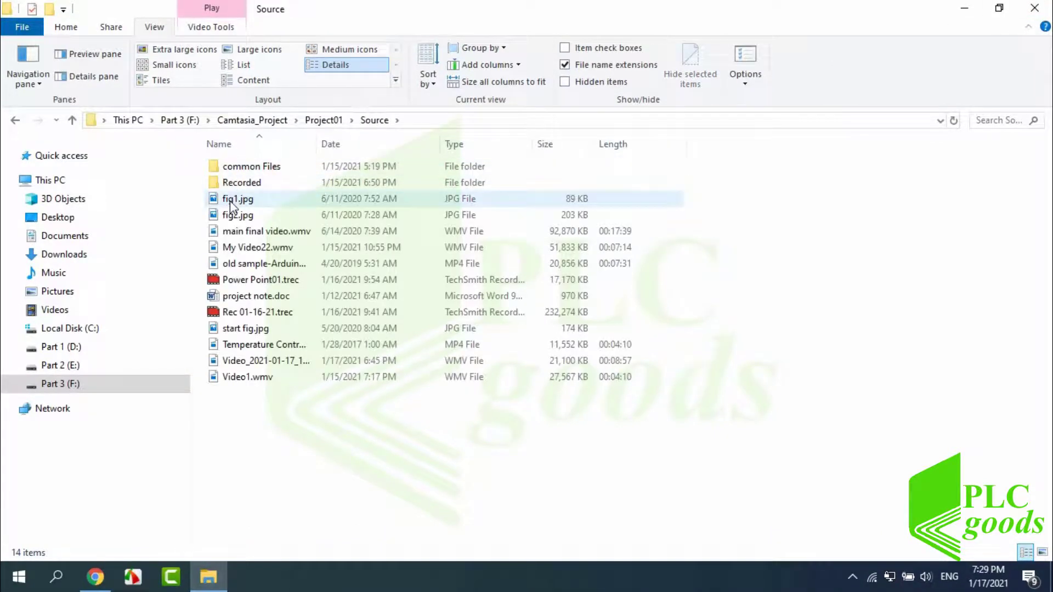
{"action": "right_click", "coordinate": [229, 202]}
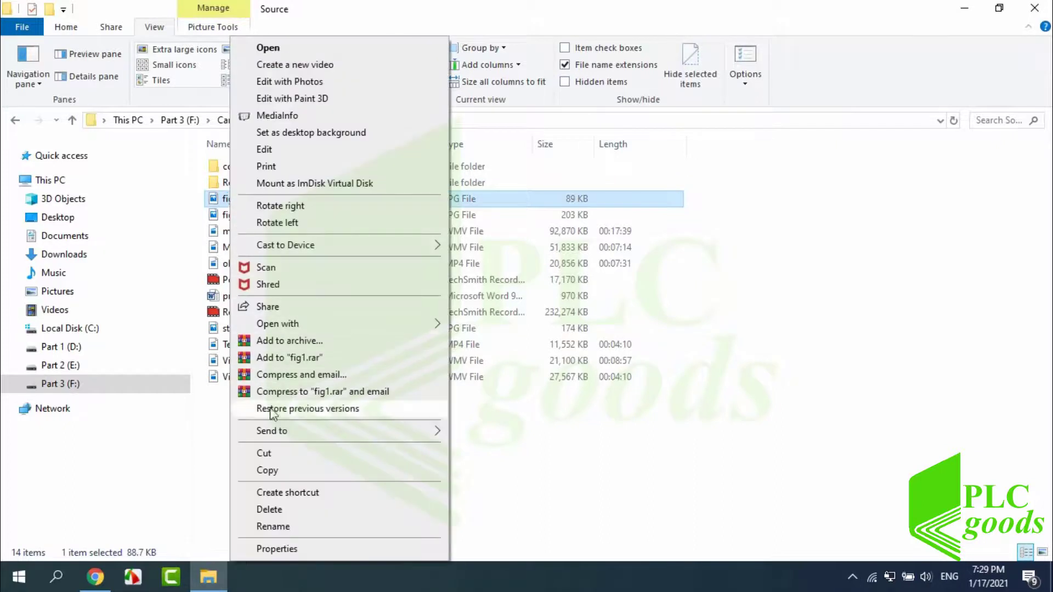
{"action": "left_click", "coordinate": [272, 526]}
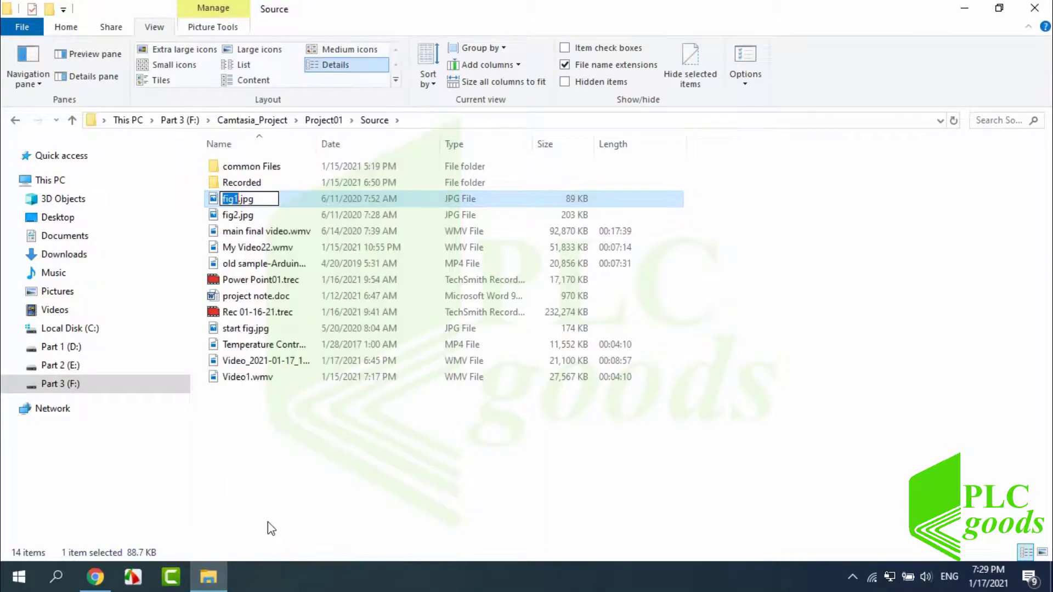
{"action": "left_click", "coordinate": [237, 201]}
{"action": "type", "text": "00"}
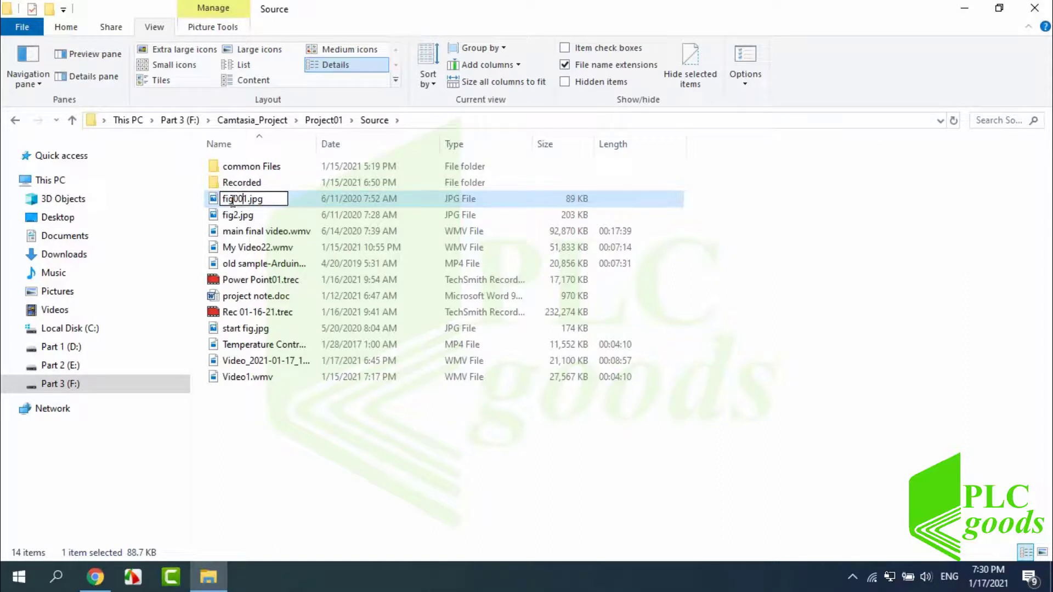
{"action": "left_click", "coordinate": [318, 439]}
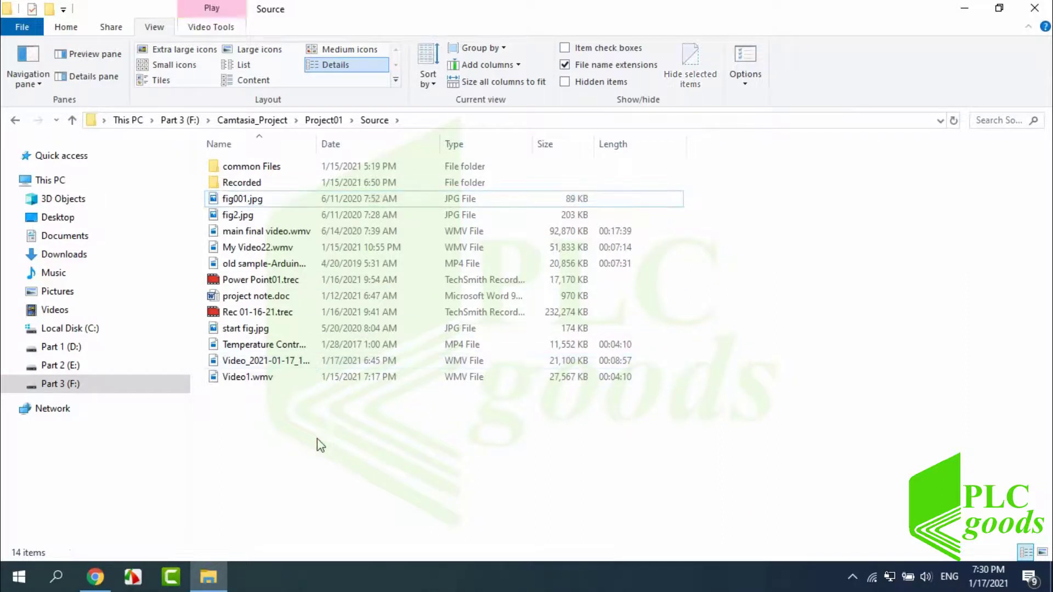
Open Project_01.tscproj from the Project01 folder in Camtasia, declining to locate the missing fig1.jpg and acknowledging the missing-file notice.
{"action": "left_click", "coordinate": [15, 120]}
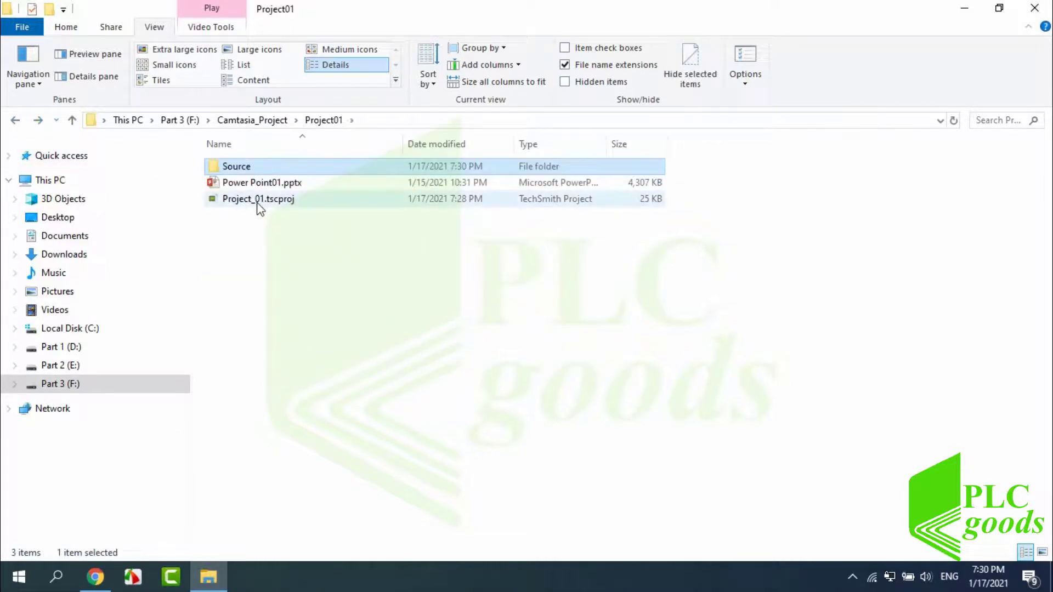
{"action": "double_click", "coordinate": [258, 201]}
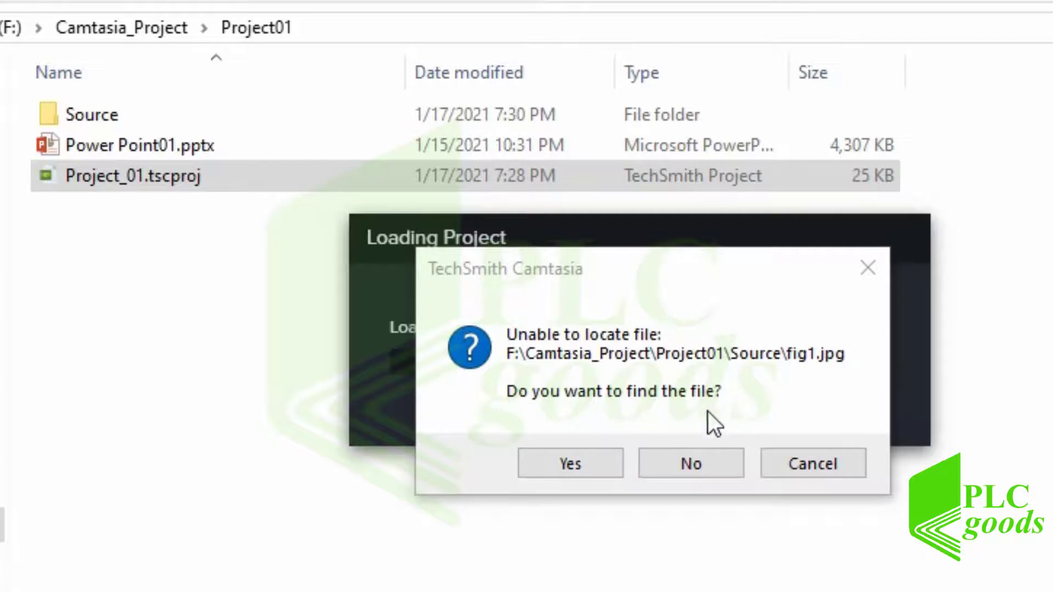
{"action": "left_click", "coordinate": [687, 469]}
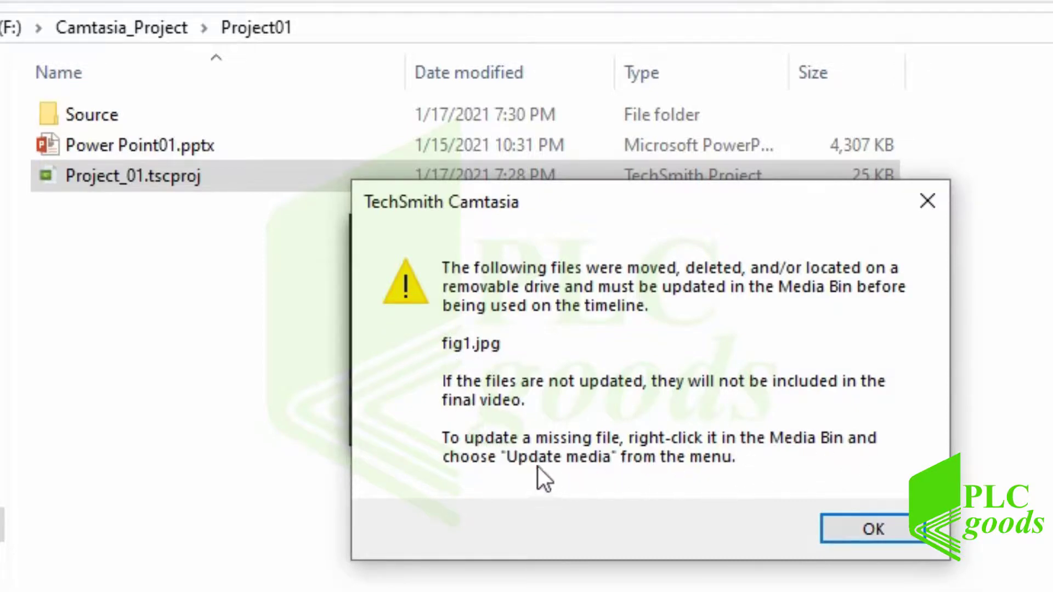
{"action": "left_click", "coordinate": [880, 536]}
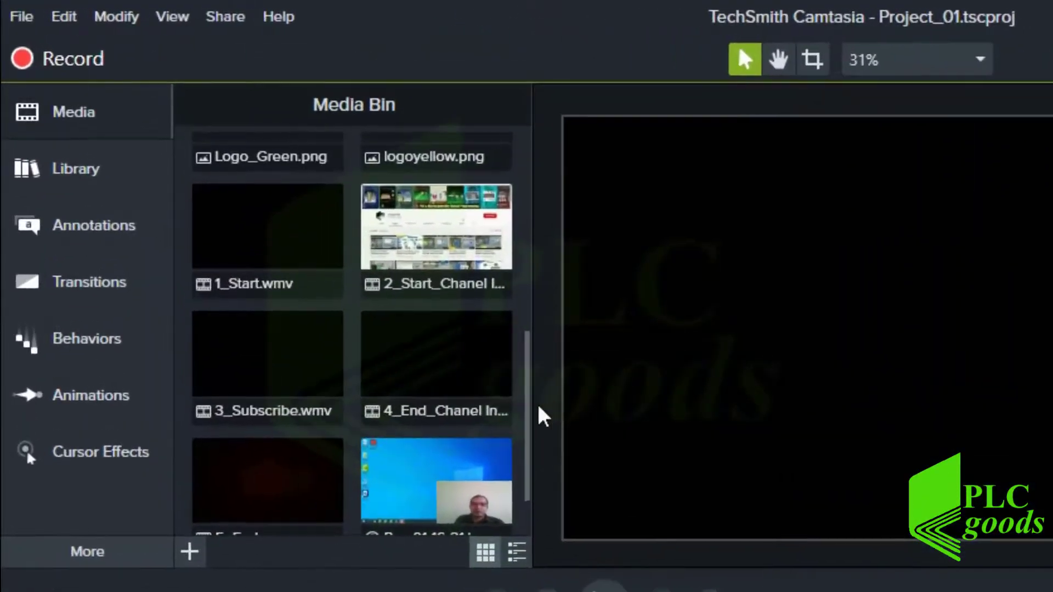
Update the missing fig1.jpg in the Media Bin with fig001.jpg from the Source folder.
{"action": "left_click", "coordinate": [323, 249]}
{"action": "left_click_drag", "start_coordinate": [527, 407], "coordinate": [493, 176]}
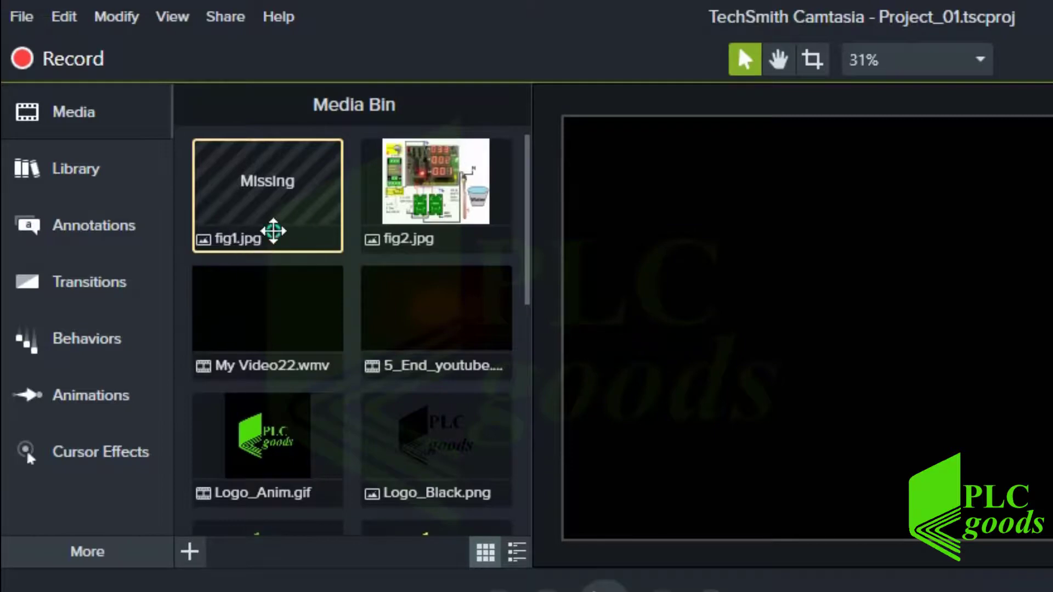
{"action": "right_click", "coordinate": [274, 234]}
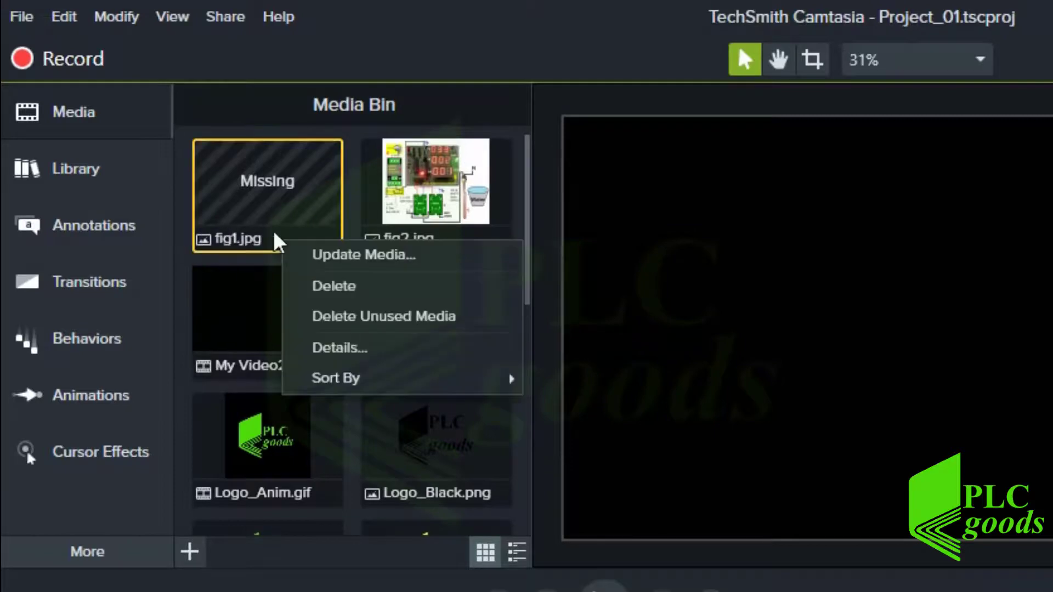
{"action": "left_click", "coordinate": [320, 257]}
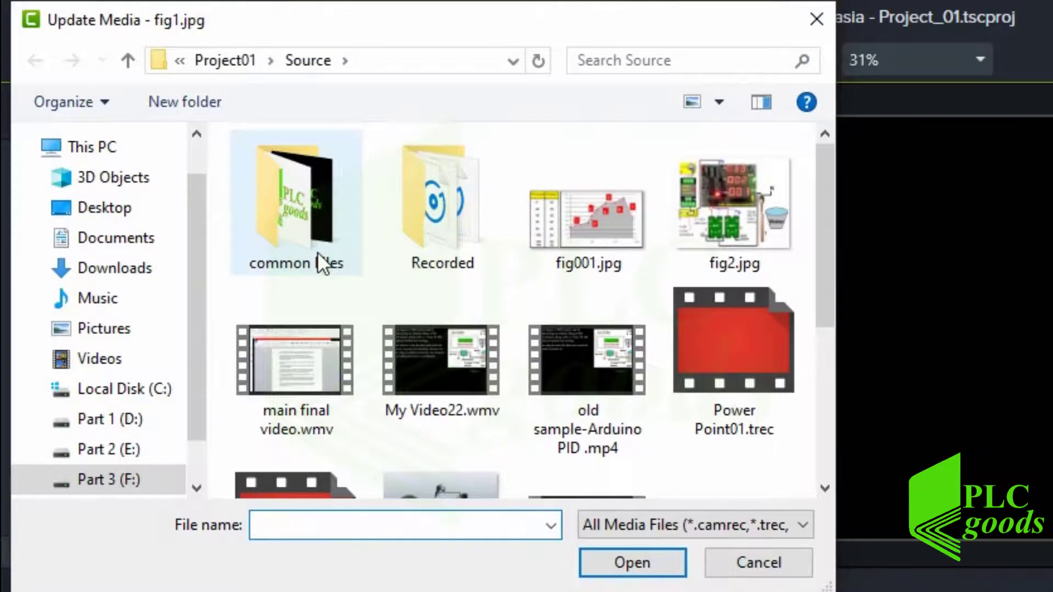
{"action": "left_click", "coordinate": [574, 230]}
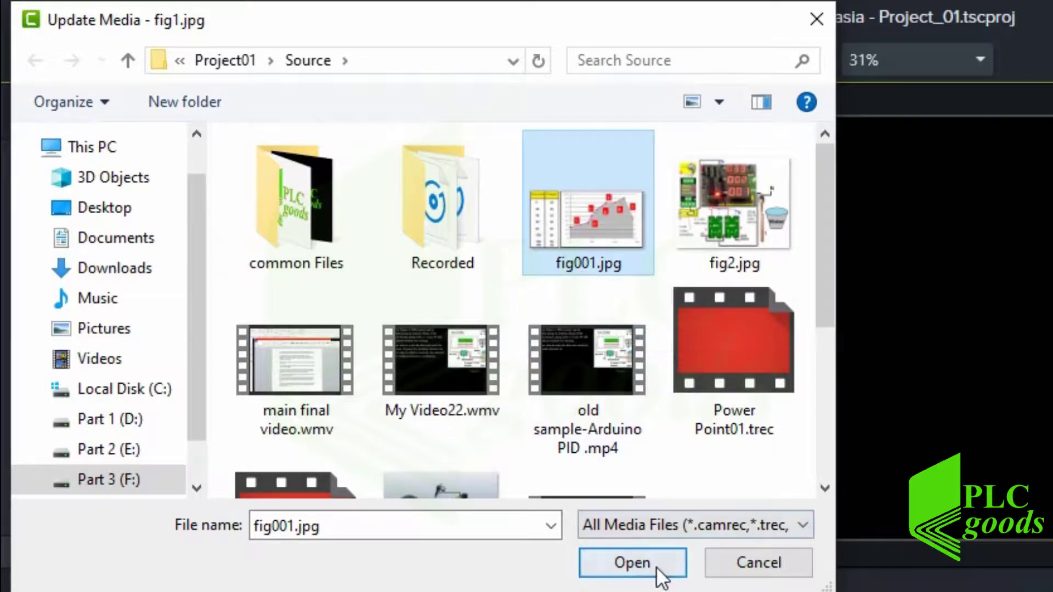
{"action": "left_click", "coordinate": [636, 568]}
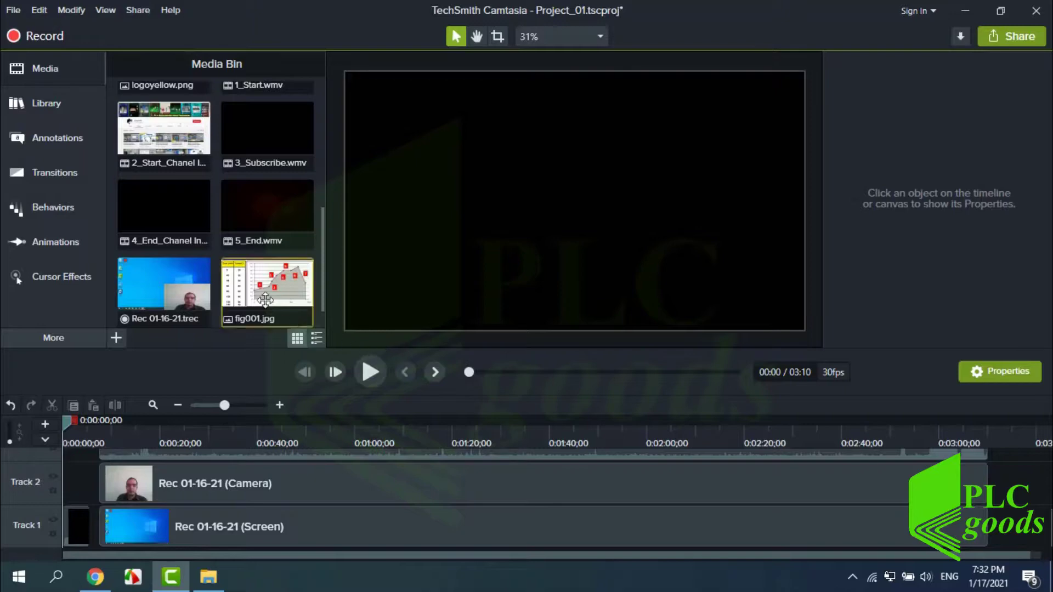
Select a range of about 4 seconds at the start of the camera and screen recording, from 0:00:07;18, and cut it from the timeline.
{"action": "left_click", "coordinate": [28, 136]}
{"action": "left_click", "coordinate": [44, 169]}
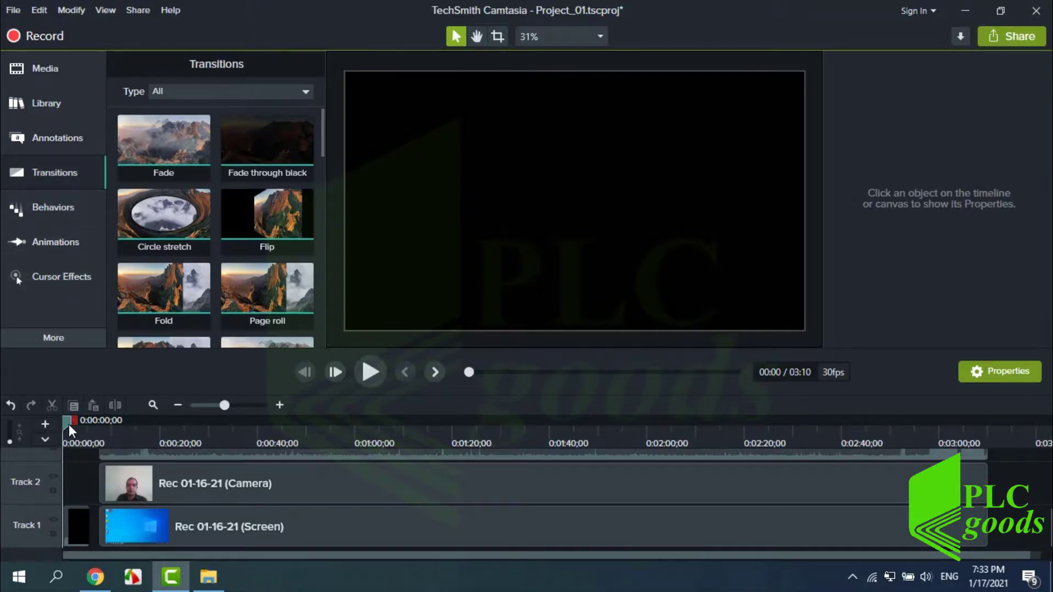
{"action": "mouse_move", "coordinate": [68, 424]}
{"action": "left_mouse_down"}
{"action": "mouse_move", "coordinate": [132, 436]}
{"action": "mouse_move", "coordinate": [83, 418]}
{"action": "left_mouse_up"}
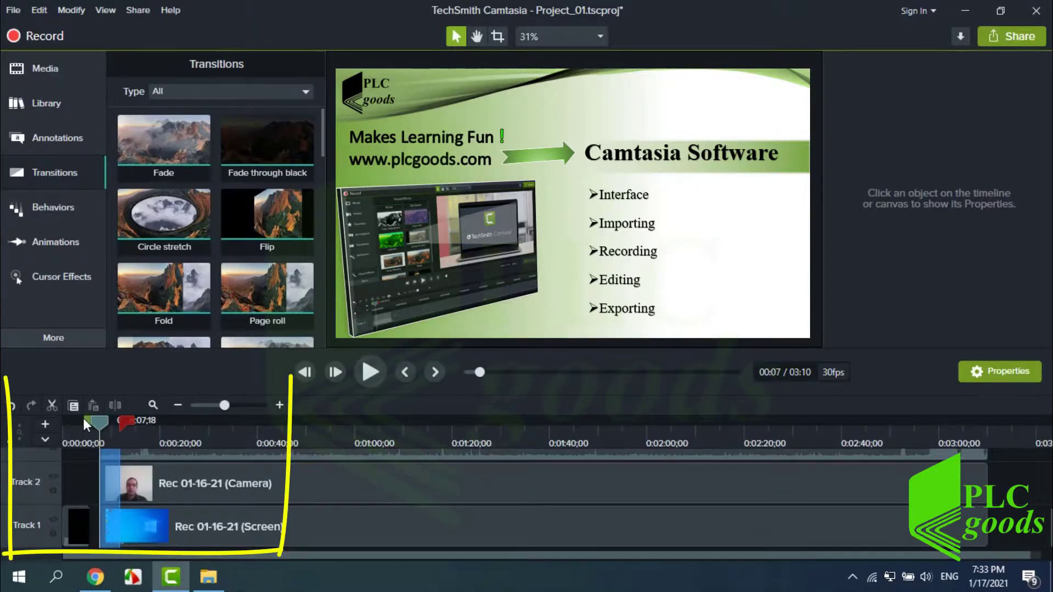
{"action": "left_click", "coordinate": [53, 406]}
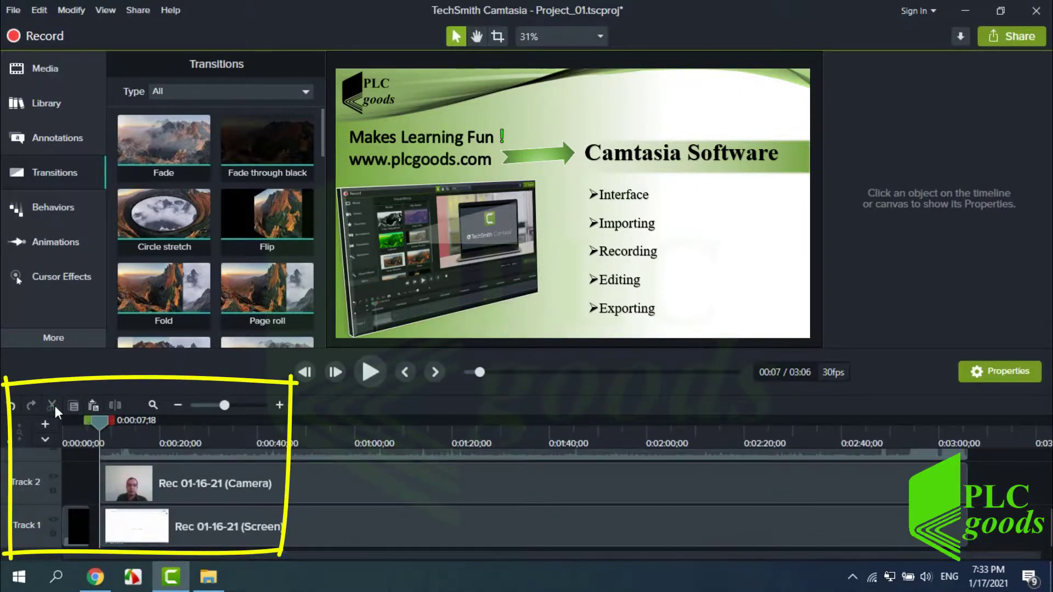